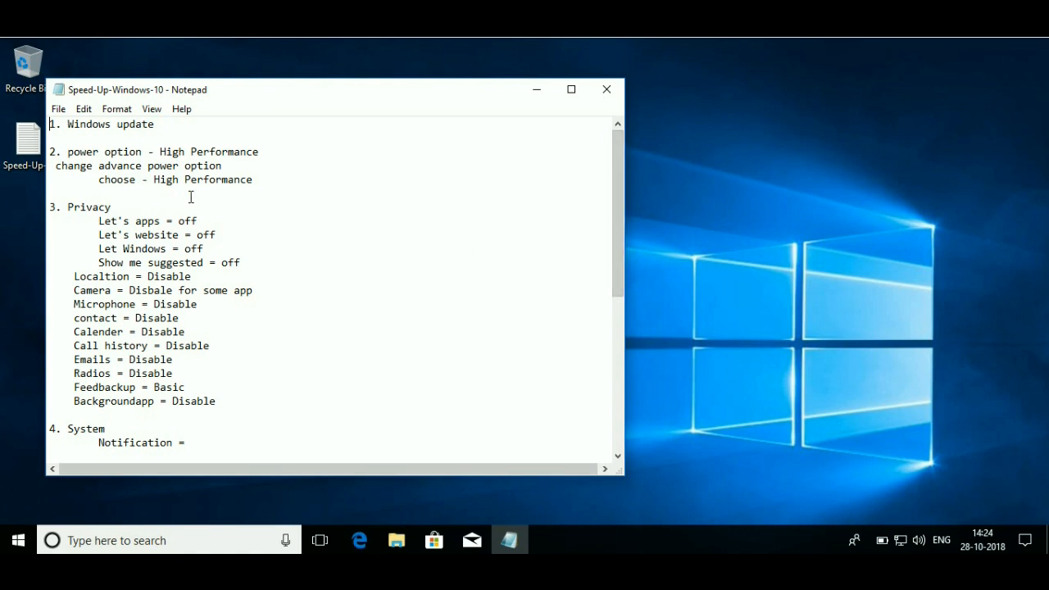
Mark the Windows update item in the notes and open the Windows Update page in a maximized Settings window.
{"action": "left_click_drag", "start_coordinate": [67, 124], "coordinate": [154, 130]}
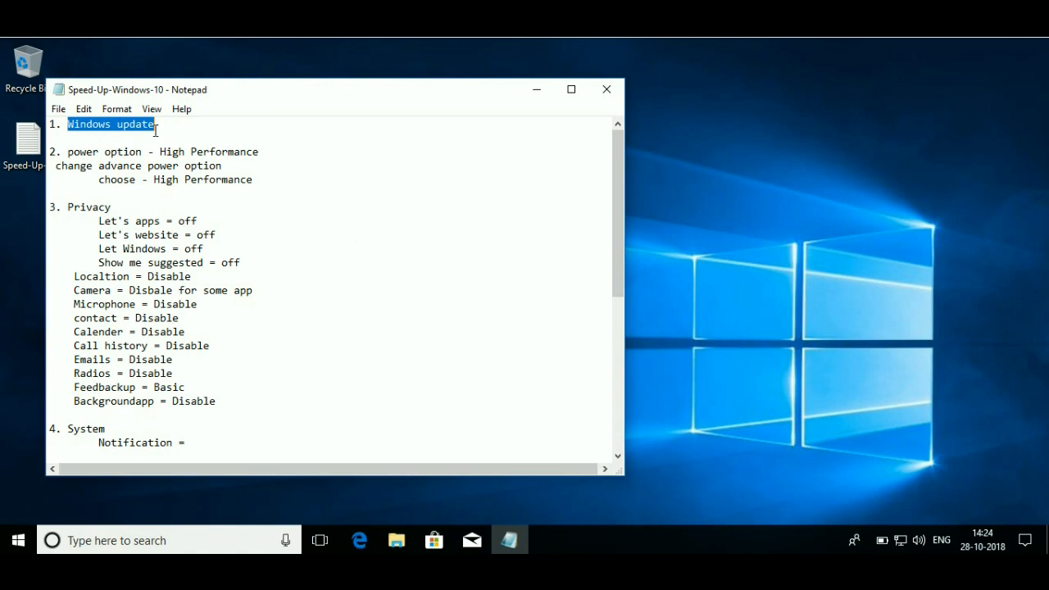
{"action": "left_click", "coordinate": [20, 542]}
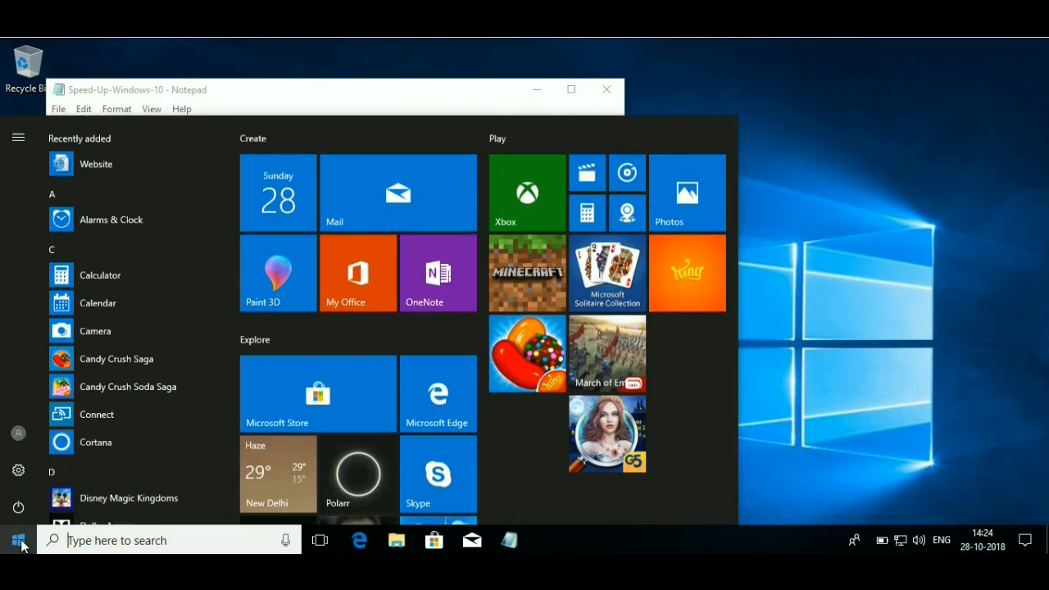
{"action": "left_click", "coordinate": [15, 470]}
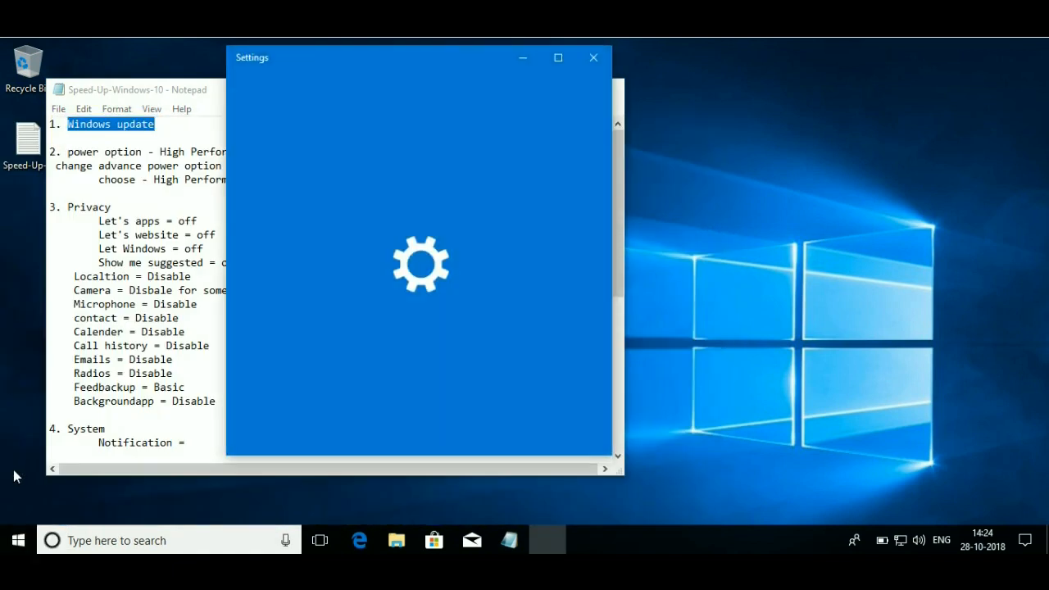
{"action": "left_click", "coordinate": [558, 62]}
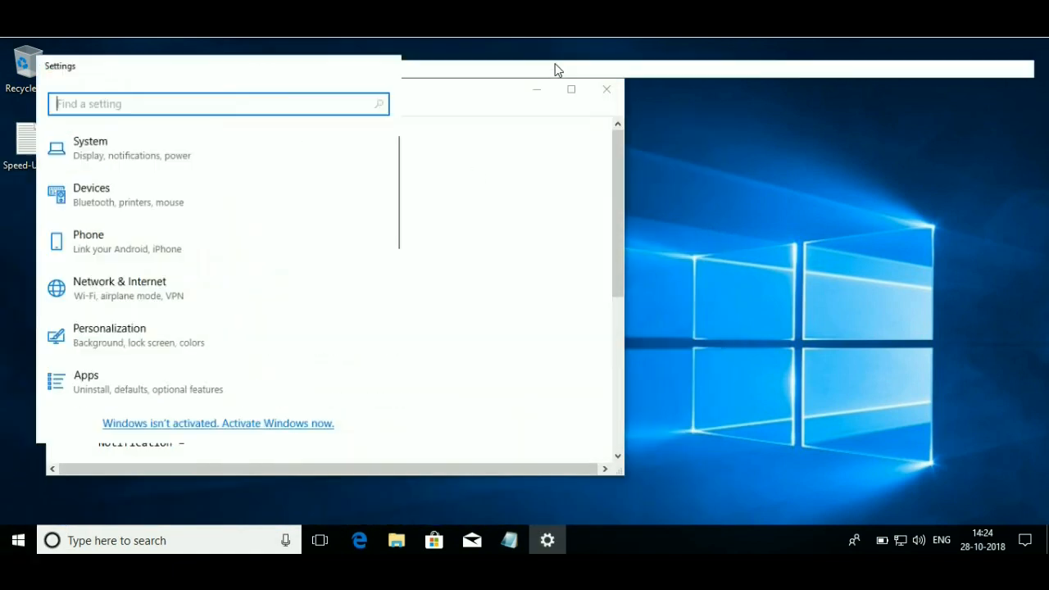
{"action": "scroll", "coordinate": [590, 416], "scroll_direction": "down", "scroll_amount": 3}
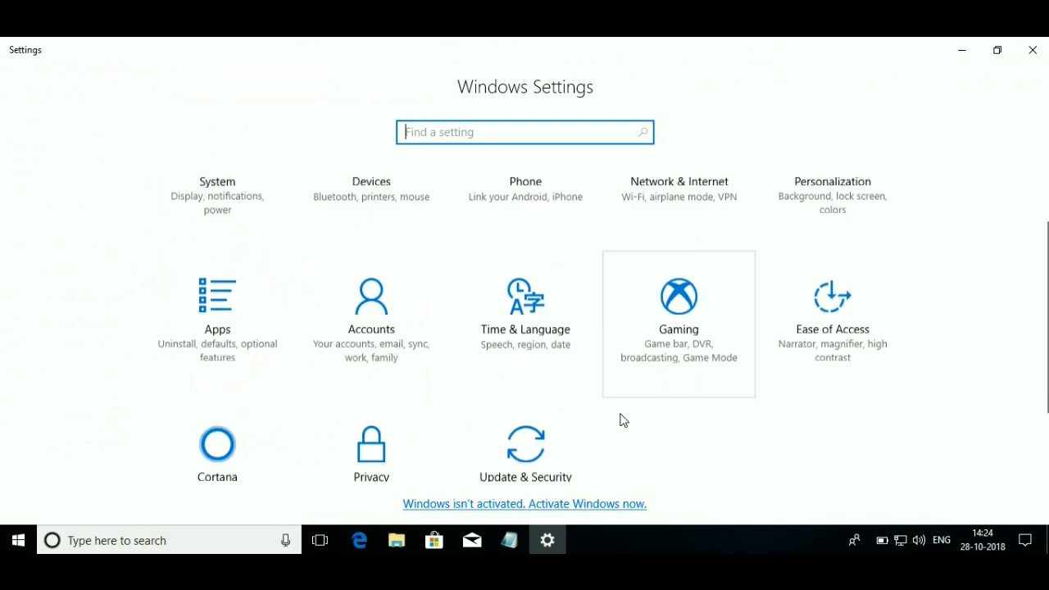
{"action": "left_click", "coordinate": [546, 419]}
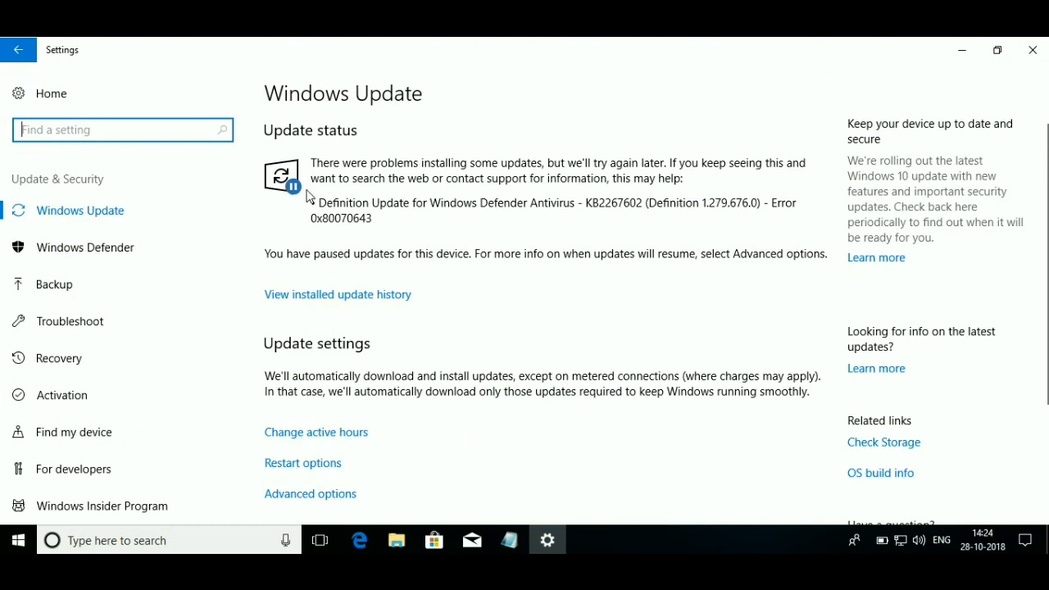
Turn off Pause Updates in the advanced Windows Update options.
{"action": "scroll", "coordinate": [346, 382], "scroll_direction": "down", "scroll_amount": 3}
{"action": "left_click", "coordinate": [314, 375]}
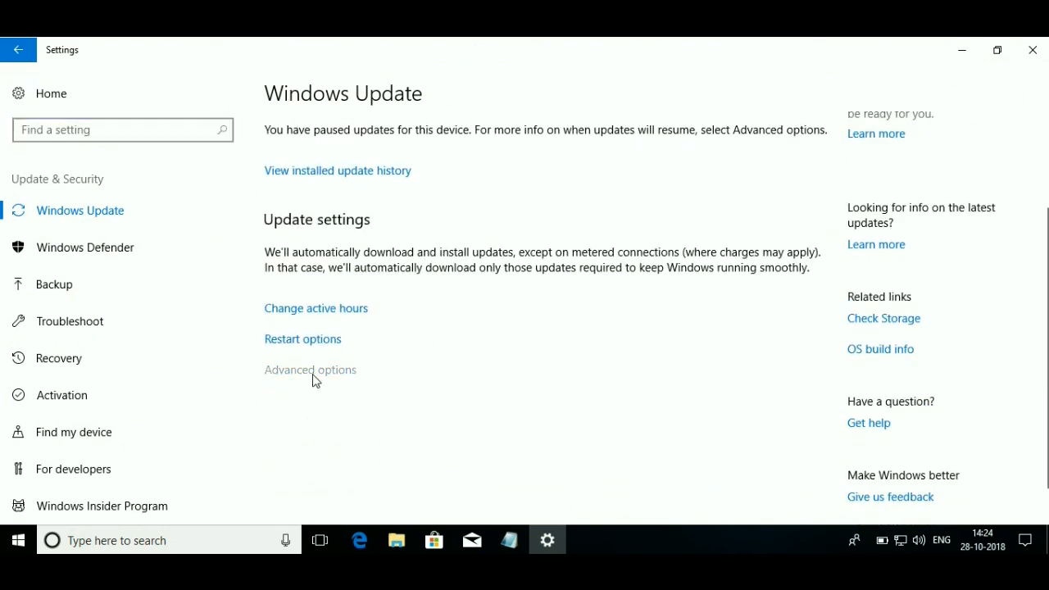
{"action": "scroll", "coordinate": [195, 395], "scroll_direction": "down", "scroll_amount": 5}
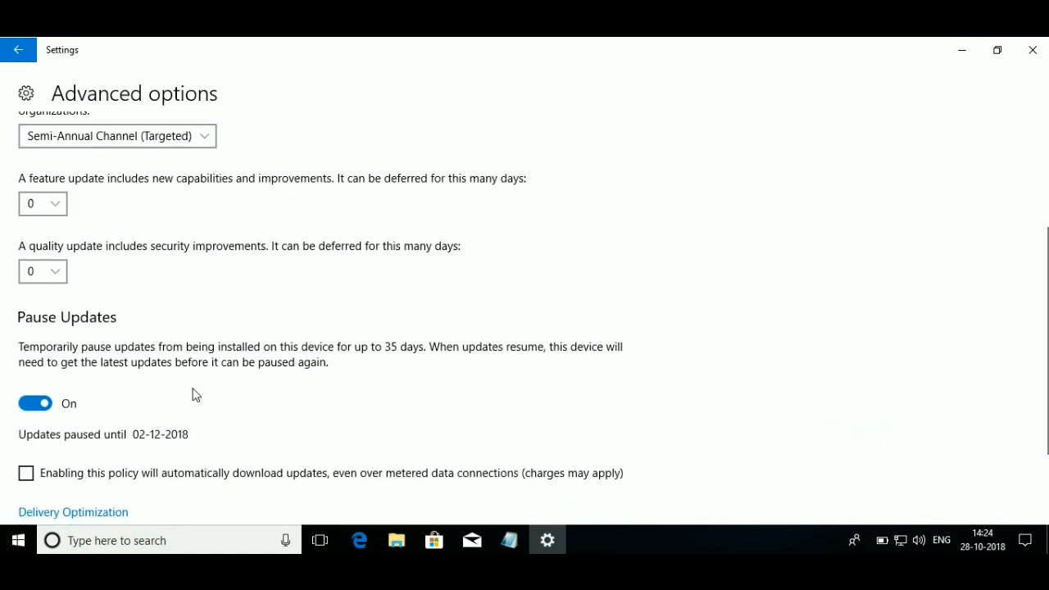
{"action": "left_click", "coordinate": [31, 311]}
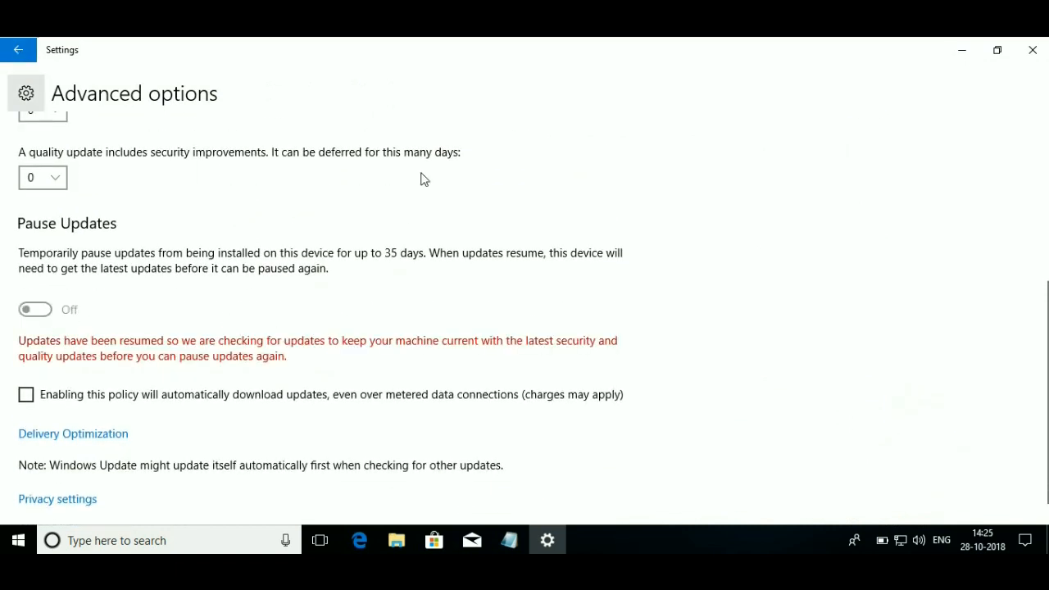
Go back to the Windows Update page to check the update status, and close Settings.
{"action": "left_click", "coordinate": [17, 50]}
{"action": "left_click", "coordinate": [18, 50]}
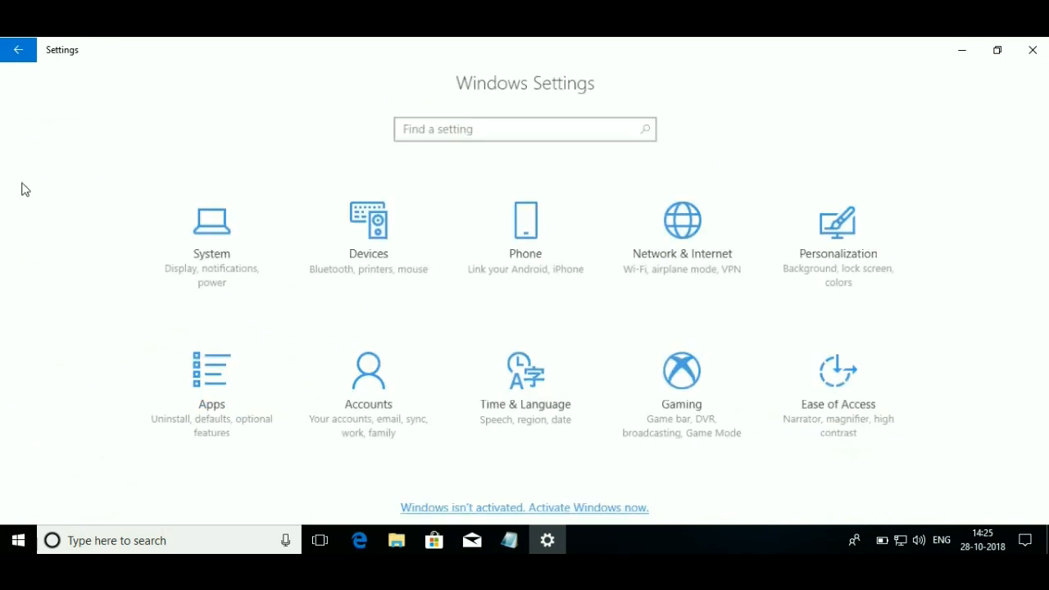
{"action": "scroll", "coordinate": [557, 385], "scroll_direction": "down", "scroll_amount": 3}
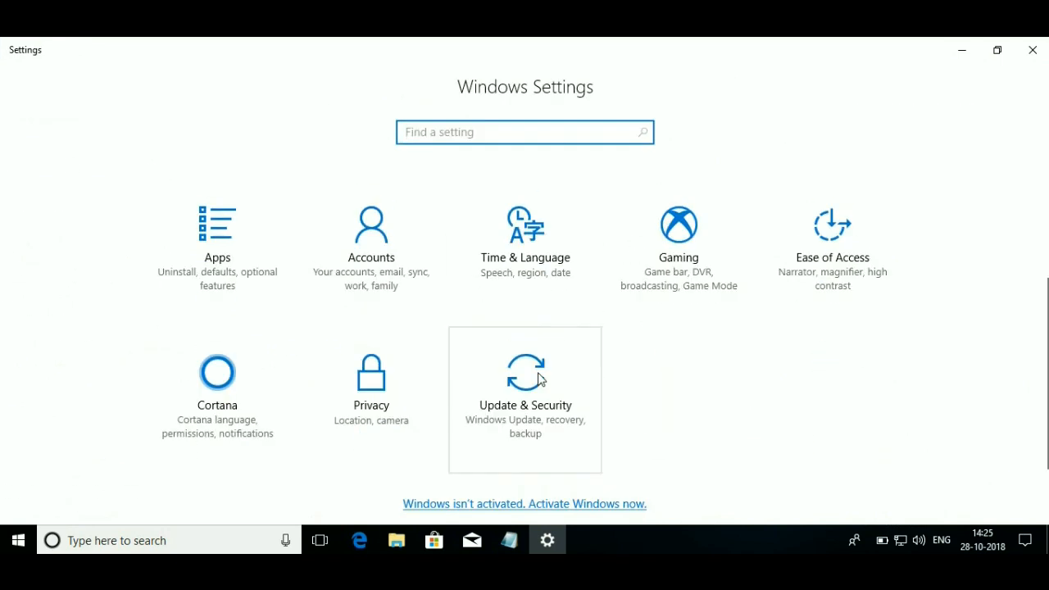
{"action": "left_click", "coordinate": [541, 379]}
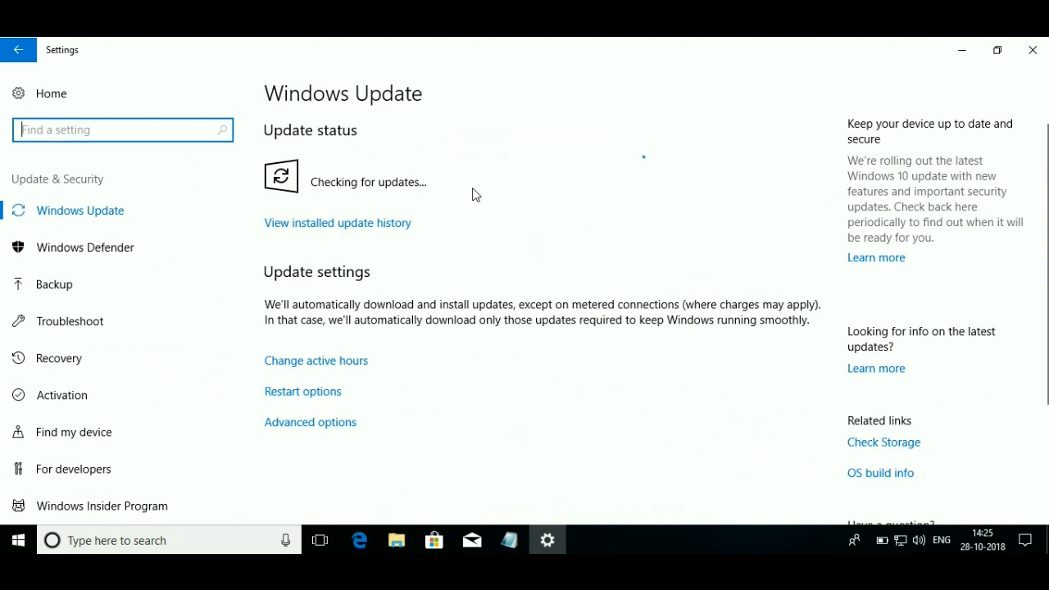
{"action": "left_click", "coordinate": [1030, 59]}
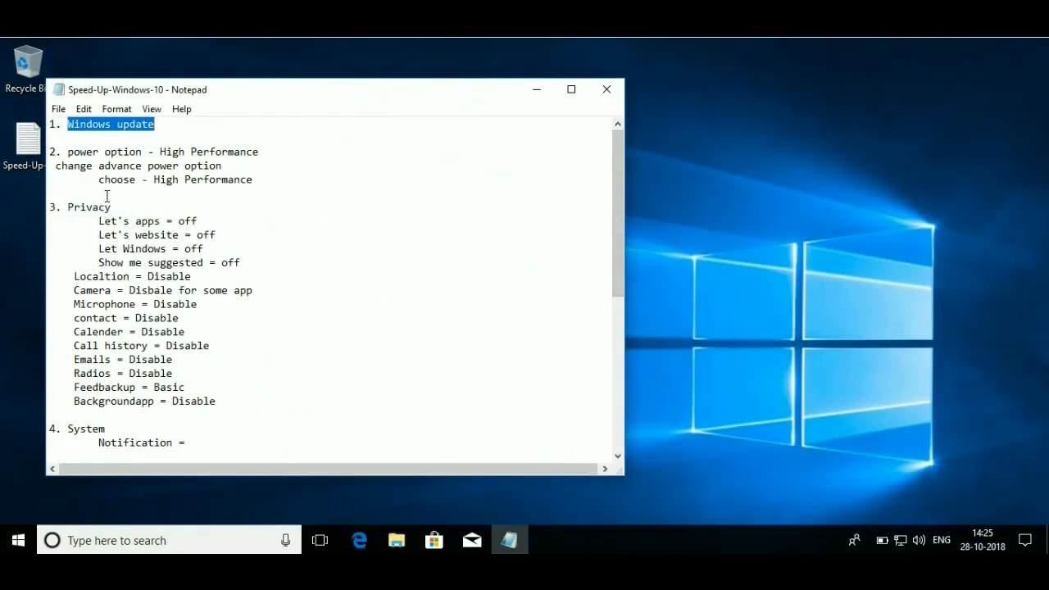
Mark the power option item in the notes, and search for Control Panel to open its Power Options.
{"action": "left_click_drag", "start_coordinate": [69, 152], "coordinate": [137, 152]}
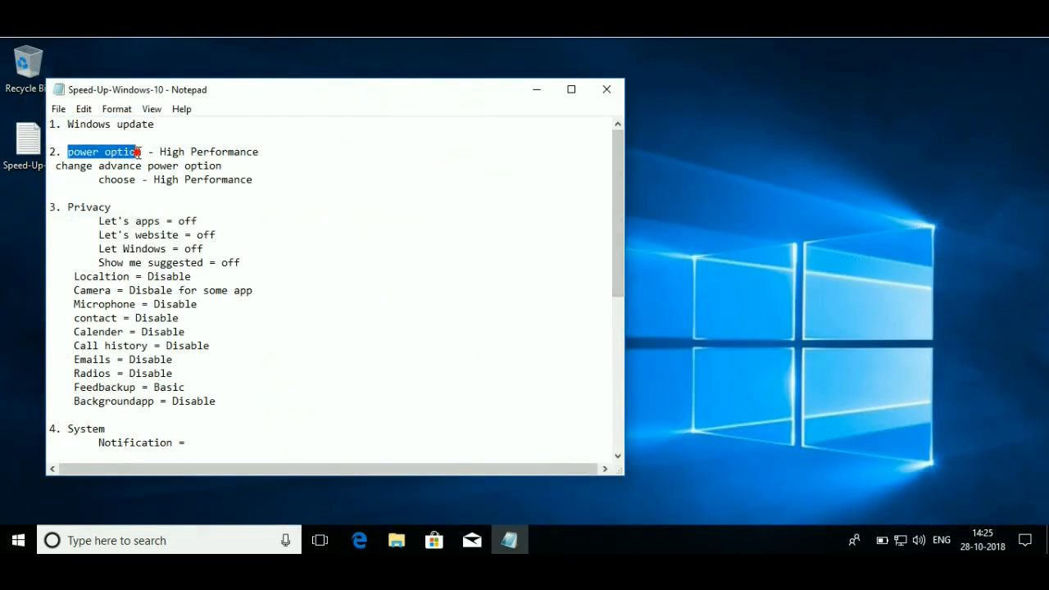
{"action": "left_click", "coordinate": [286, 376]}
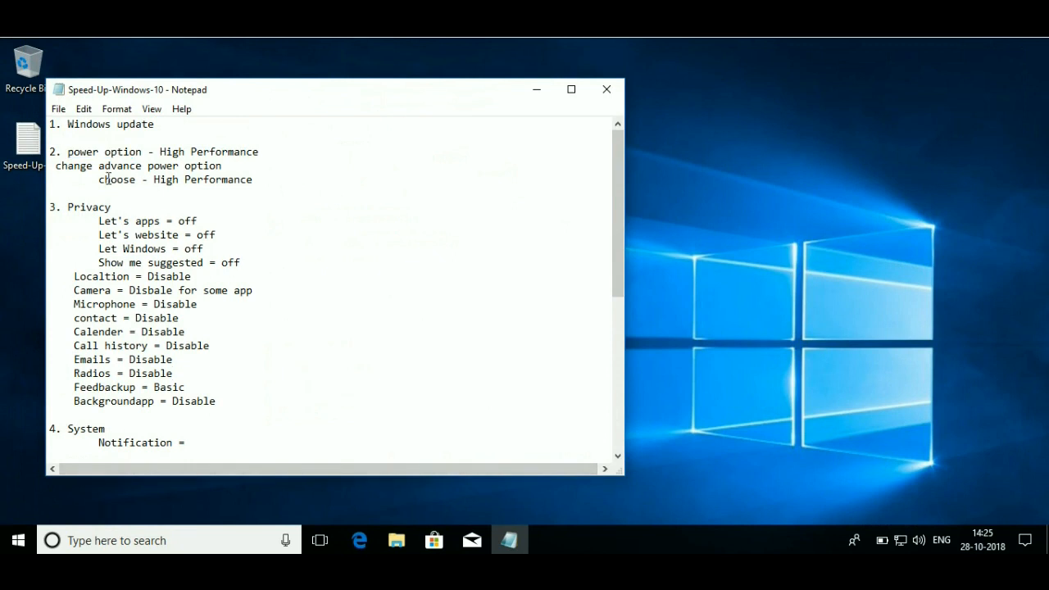
{"action": "left_click", "coordinate": [161, 543]}
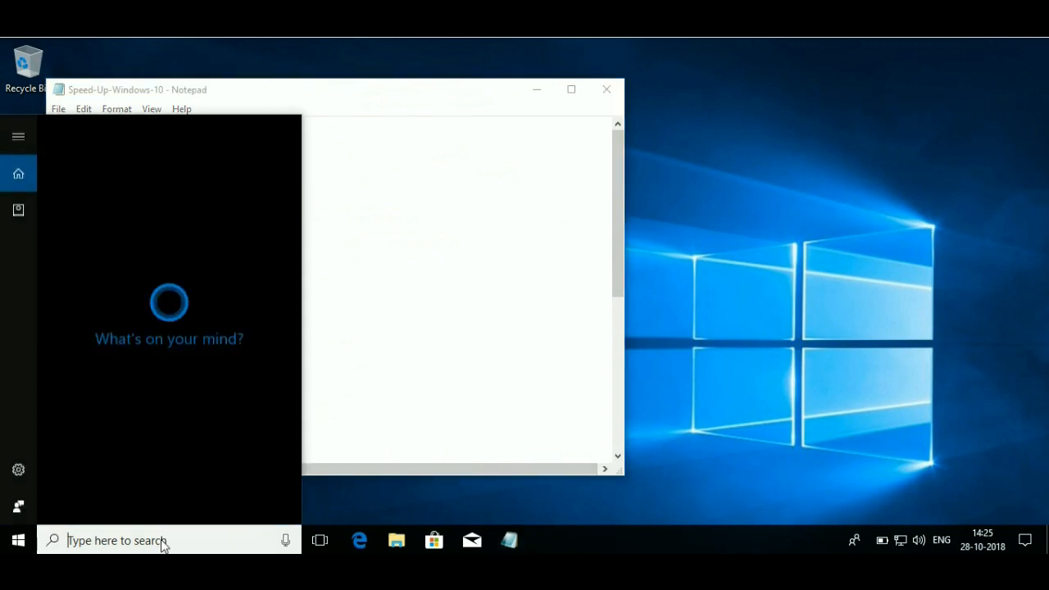
{"action": "type", "text": "contol"}
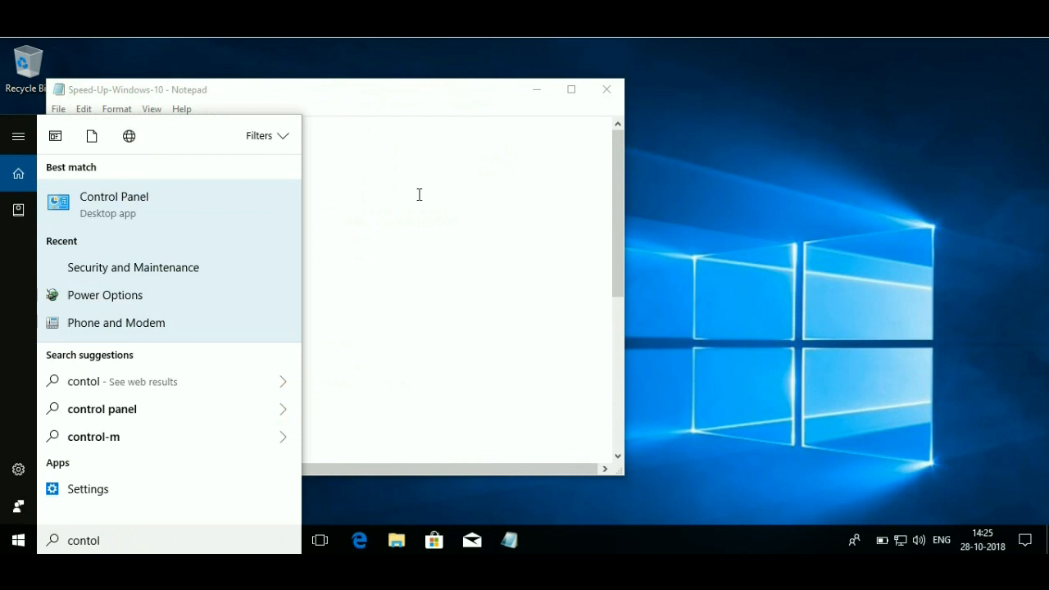
{"action": "left_click", "coordinate": [187, 205]}
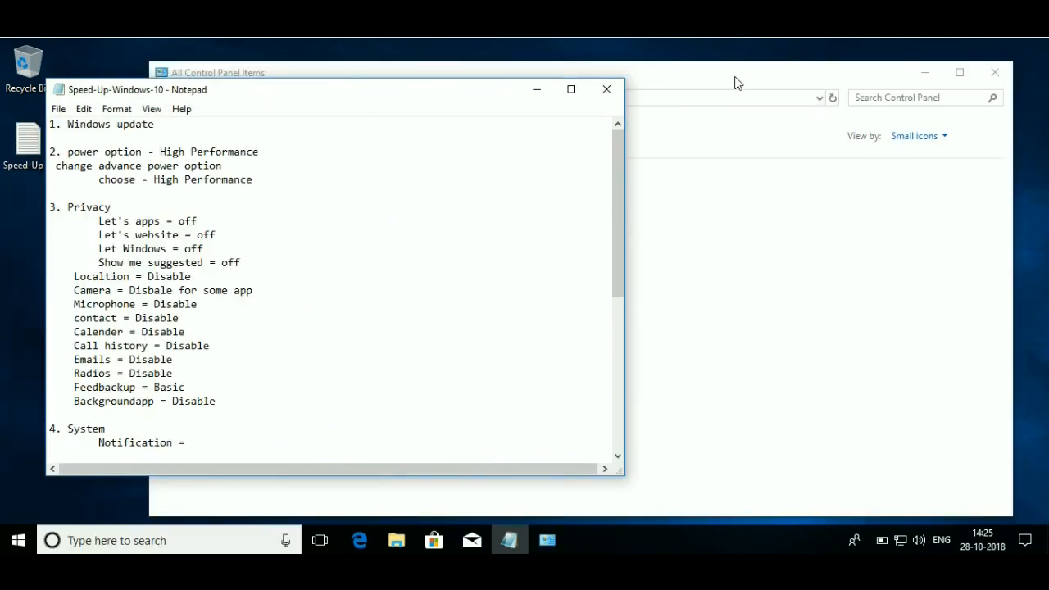
{"action": "left_click", "coordinate": [737, 79]}
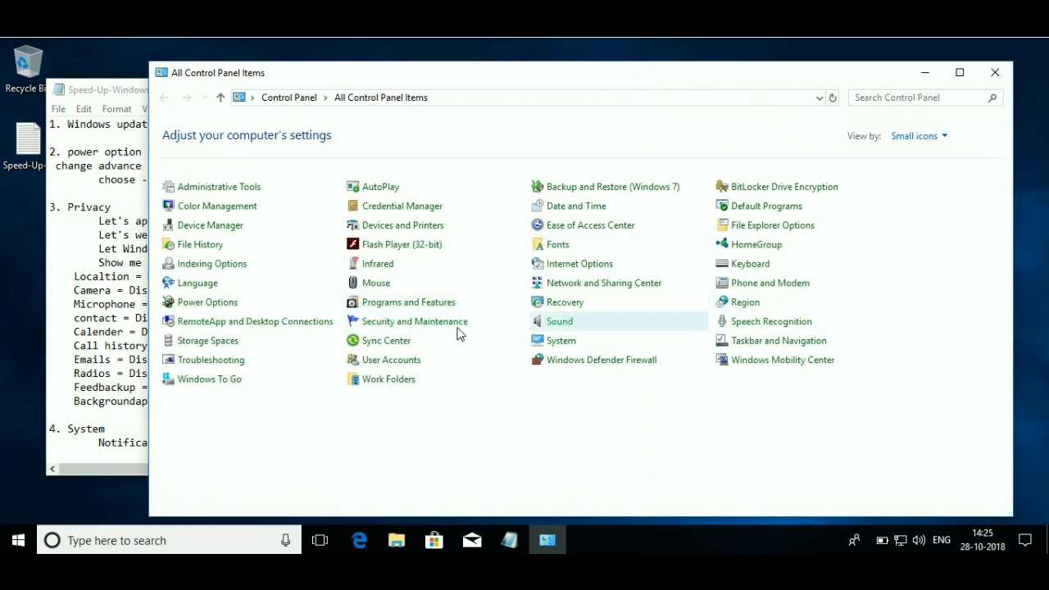
{"action": "left_click", "coordinate": [574, 283]}
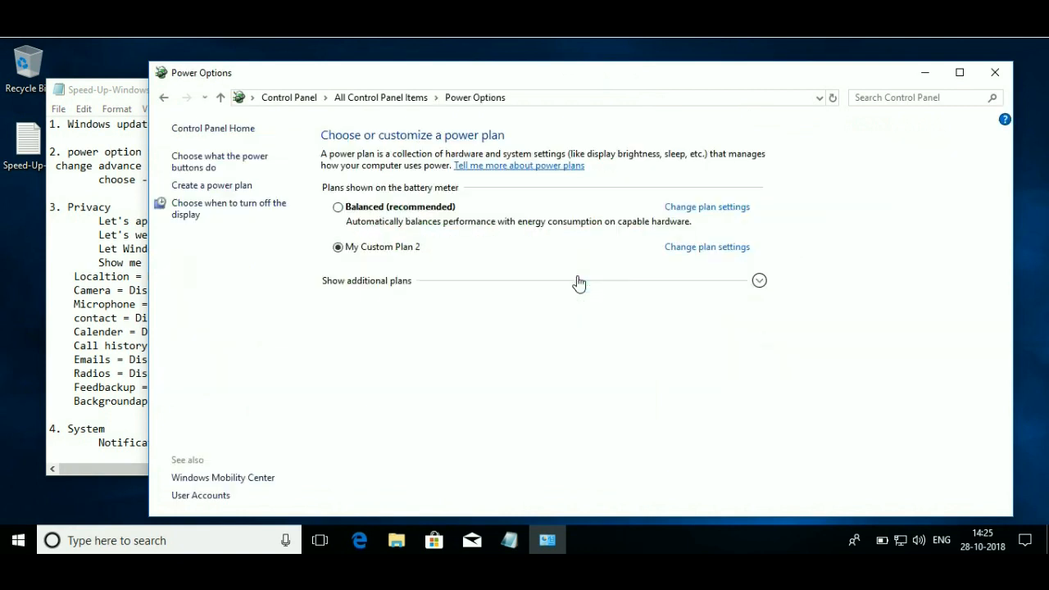
Create a power plan based on High performance with the suggested name and display timeouts, and close Control Panel.
{"action": "left_click", "coordinate": [201, 188]}
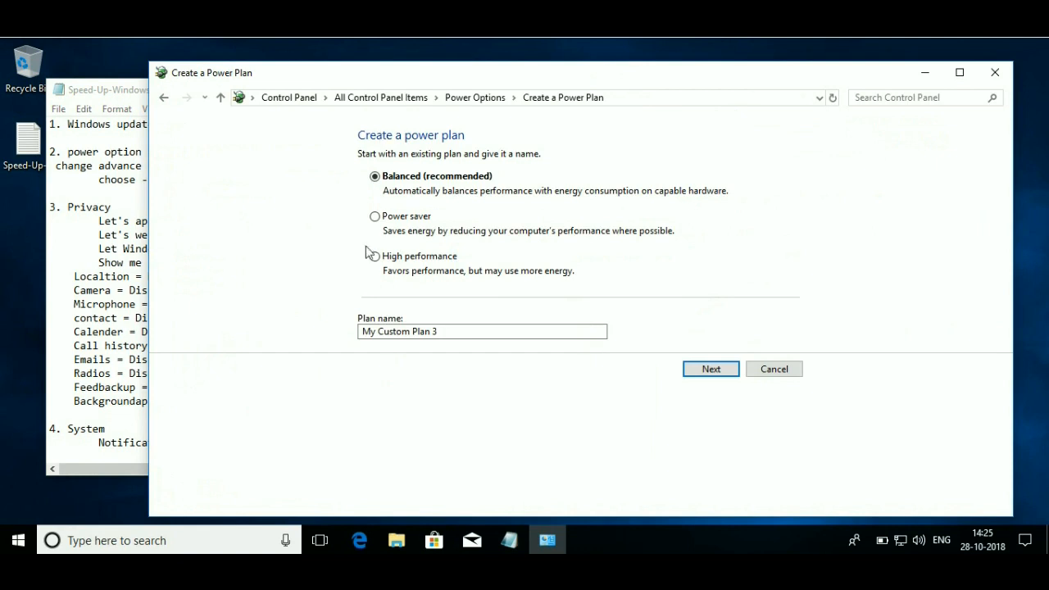
{"action": "left_click", "coordinate": [375, 257]}
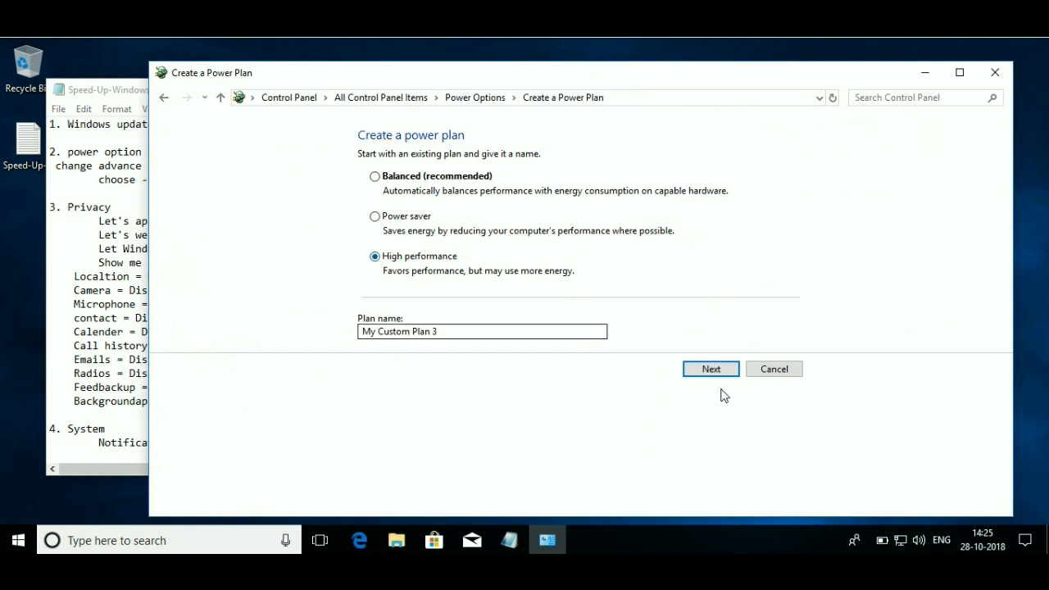
{"action": "left_click", "coordinate": [715, 370]}
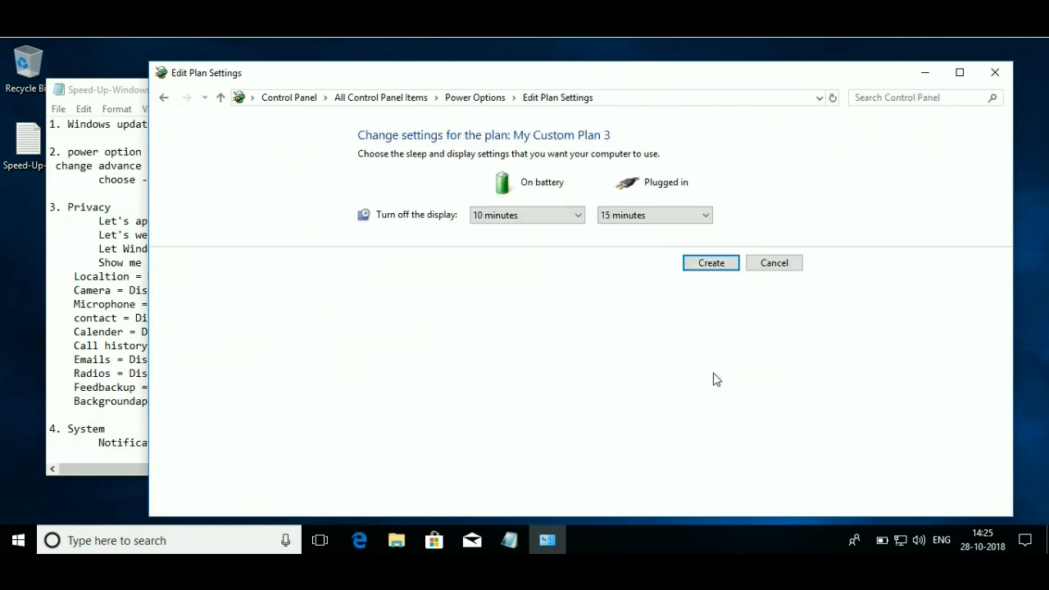
{"action": "left_click", "coordinate": [711, 263]}
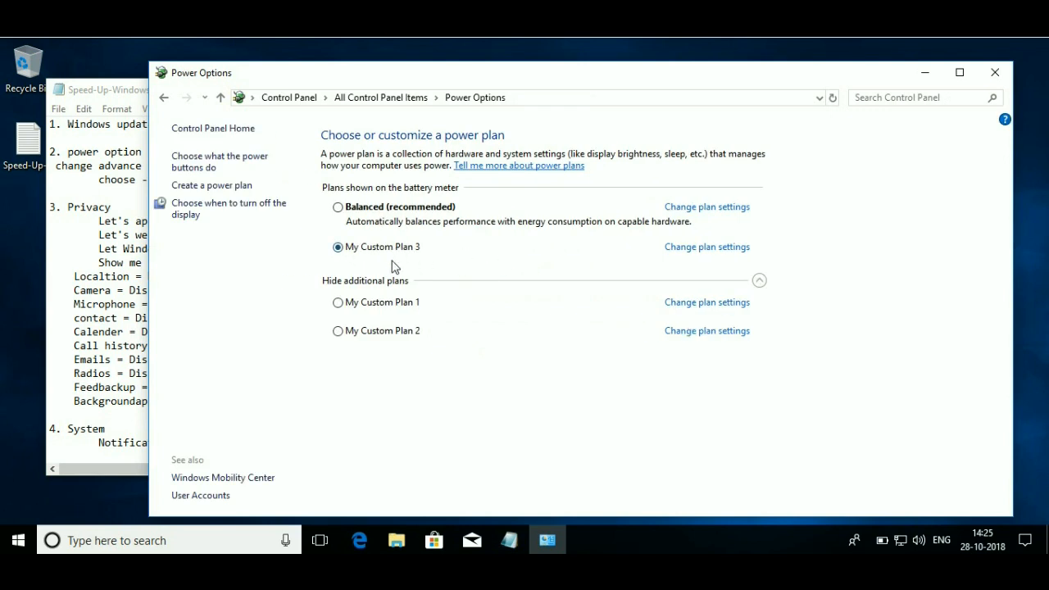
{"action": "left_click", "coordinate": [997, 73]}
Mark the Privacy item in the notes, and search for "privacy" to open the Privacy settings.
{"action": "left_click_drag", "start_coordinate": [70, 209], "coordinate": [110, 211]}
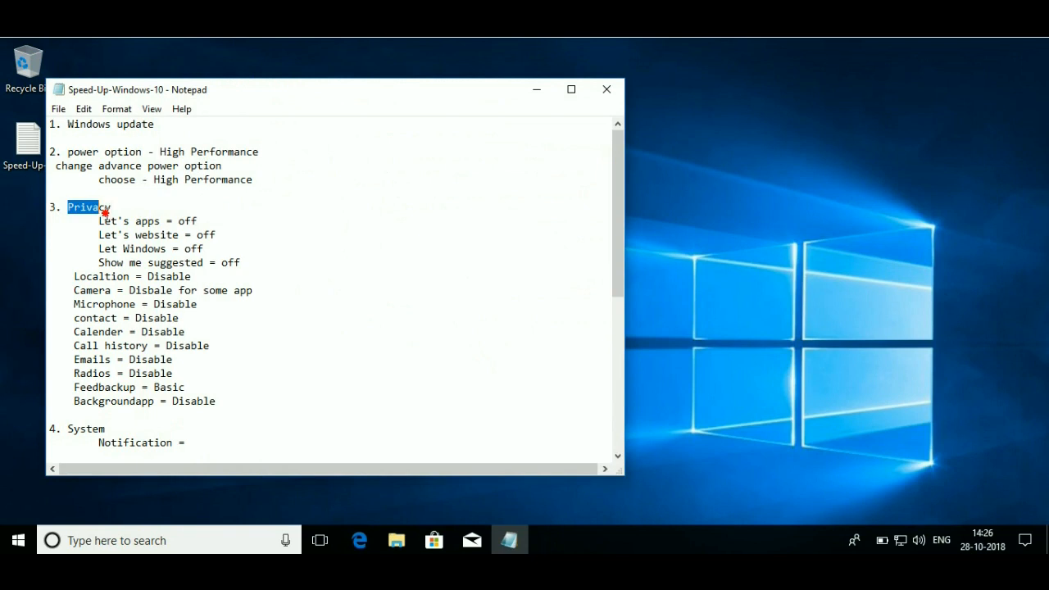
{"action": "left_click", "coordinate": [97, 545]}
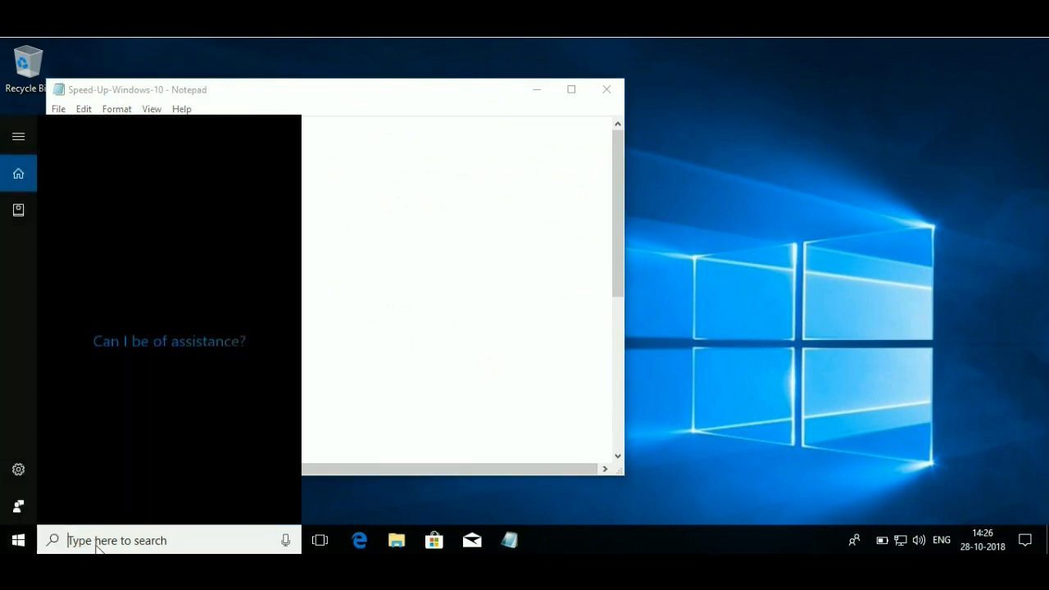
{"action": "type", "text": "privacy"}
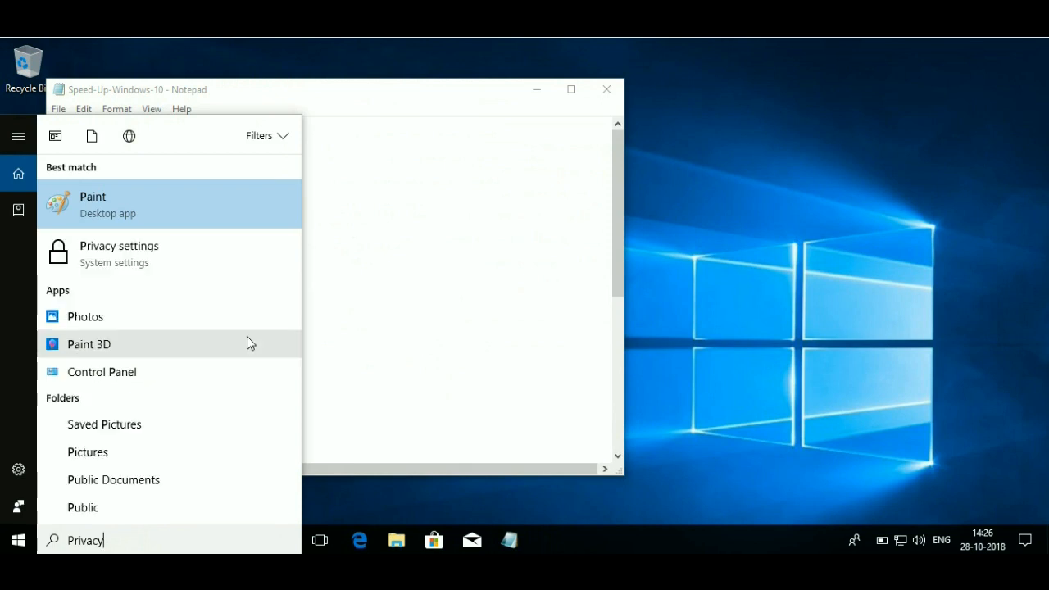
{"action": "left_click", "coordinate": [145, 265]}
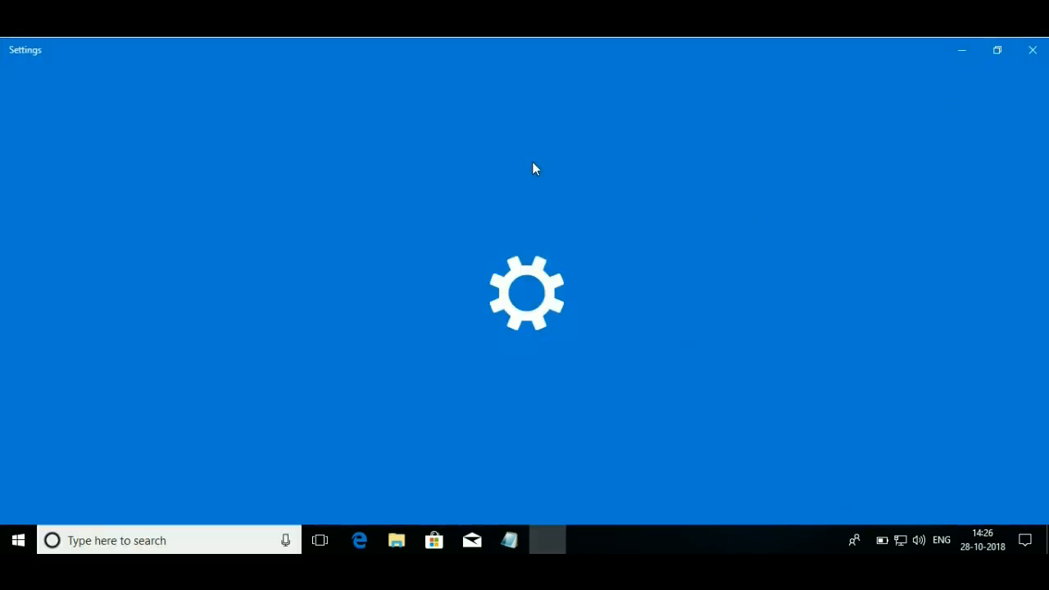
Bring the Speed-Up-Windows-10 notes to the front to check the privacy items, and return to the General privacy options.
{"action": "left_click", "coordinate": [511, 543]}
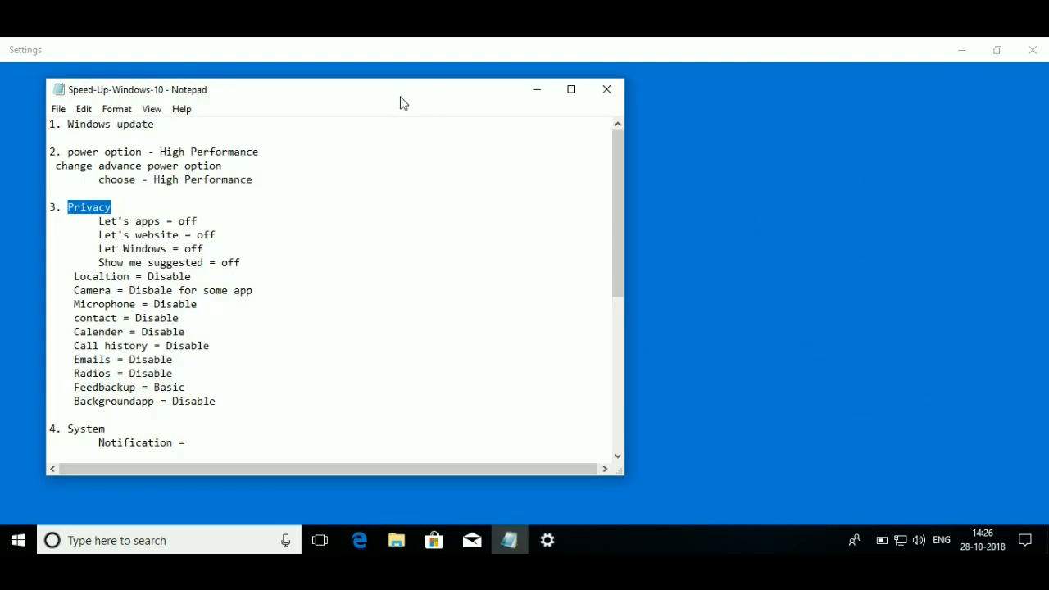
{"action": "left_click_drag", "start_coordinate": [402, 103], "coordinate": [379, 101]}
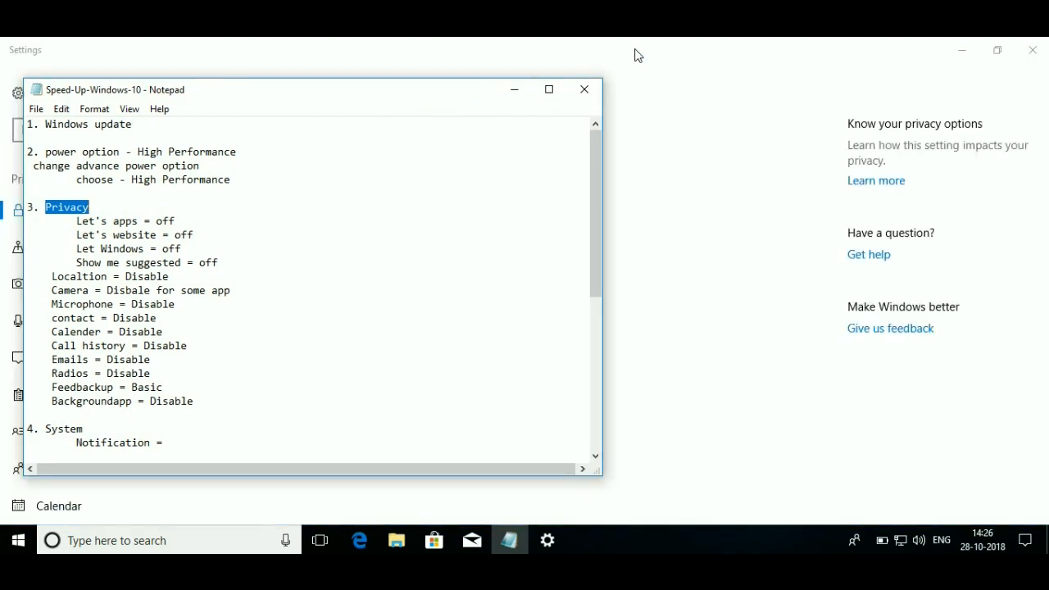
{"action": "left_click", "coordinate": [637, 55]}
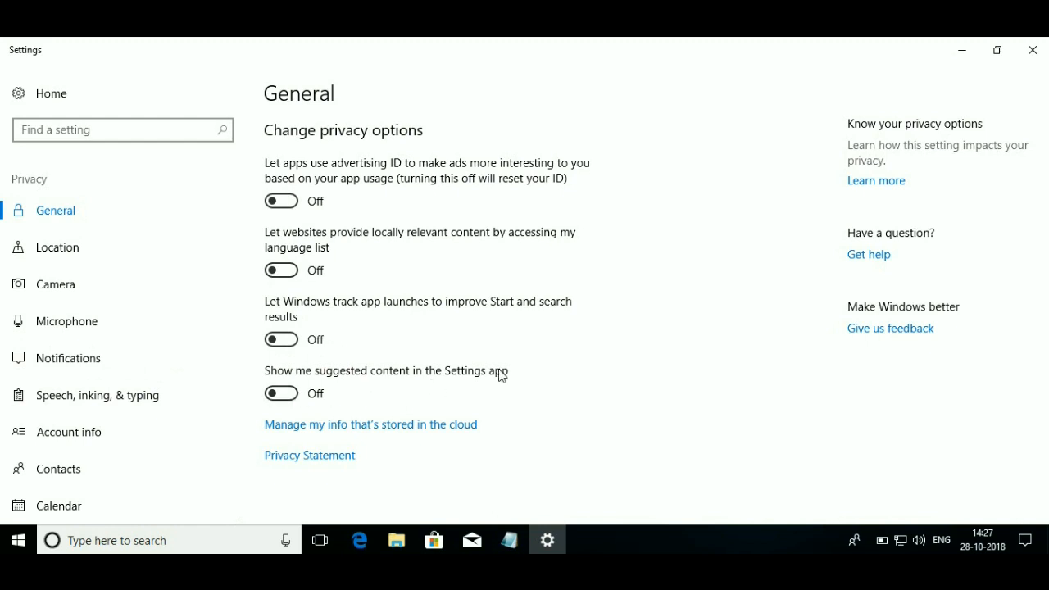
Clear the location history on this device in the Location privacy settings.
{"action": "left_click", "coordinate": [79, 254]}
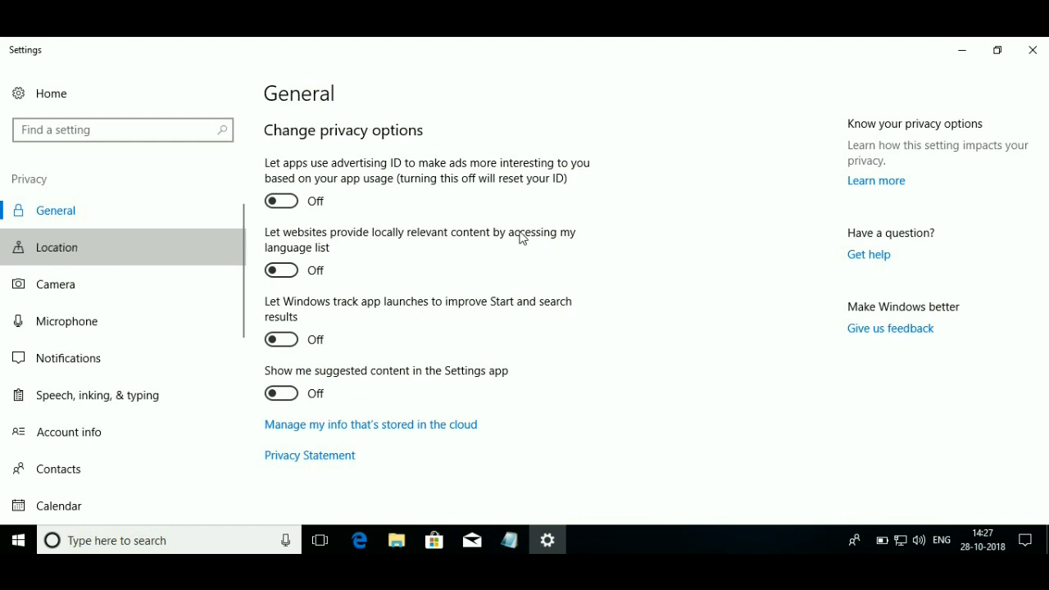
{"action": "left_click", "coordinate": [51, 249]}
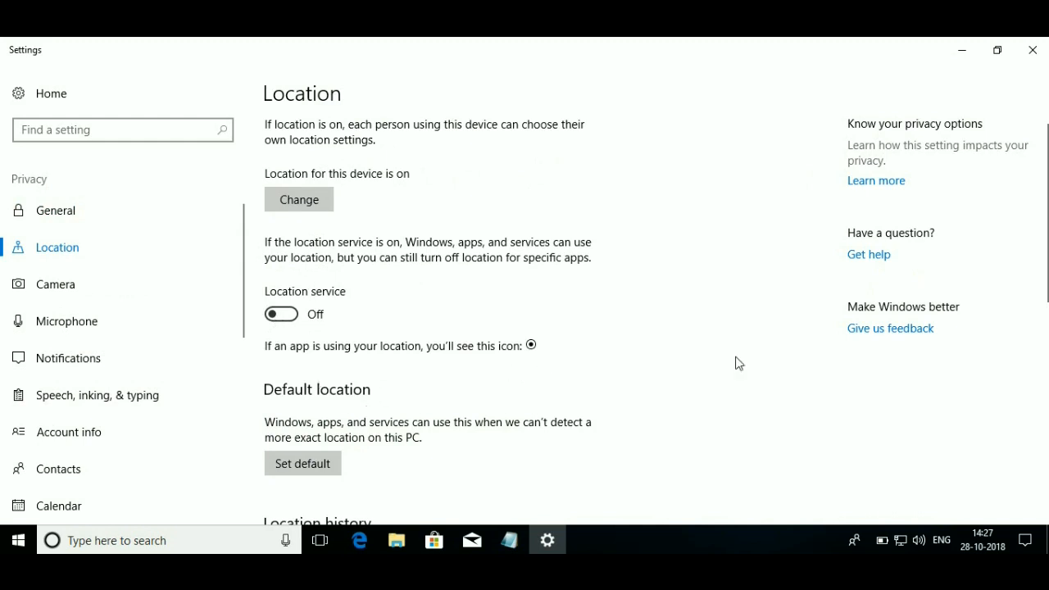
{"action": "scroll", "coordinate": [1047, 276], "scroll_direction": "down", "scroll_amount": 5}
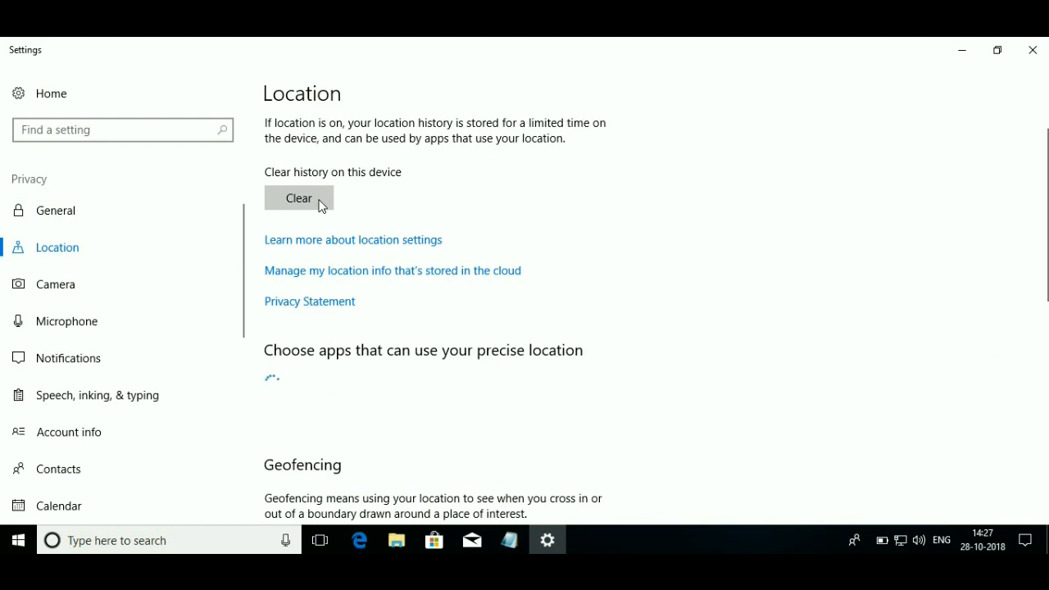
{"action": "left_click", "coordinate": [321, 207]}
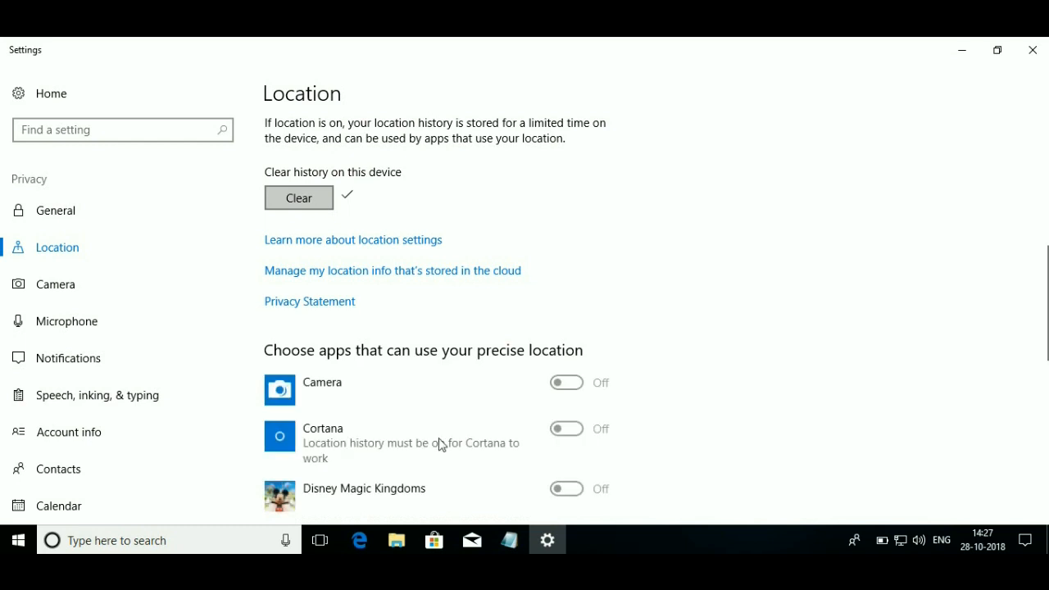
Review the list of apps that can use the precise location and the geofencing section in the Location privacy settings.
{"action": "scroll", "coordinate": [440, 443], "scroll_direction": "down", "scroll_amount": 2}
{"action": "scroll", "coordinate": [401, 328], "scroll_direction": "down", "scroll_amount": 2}
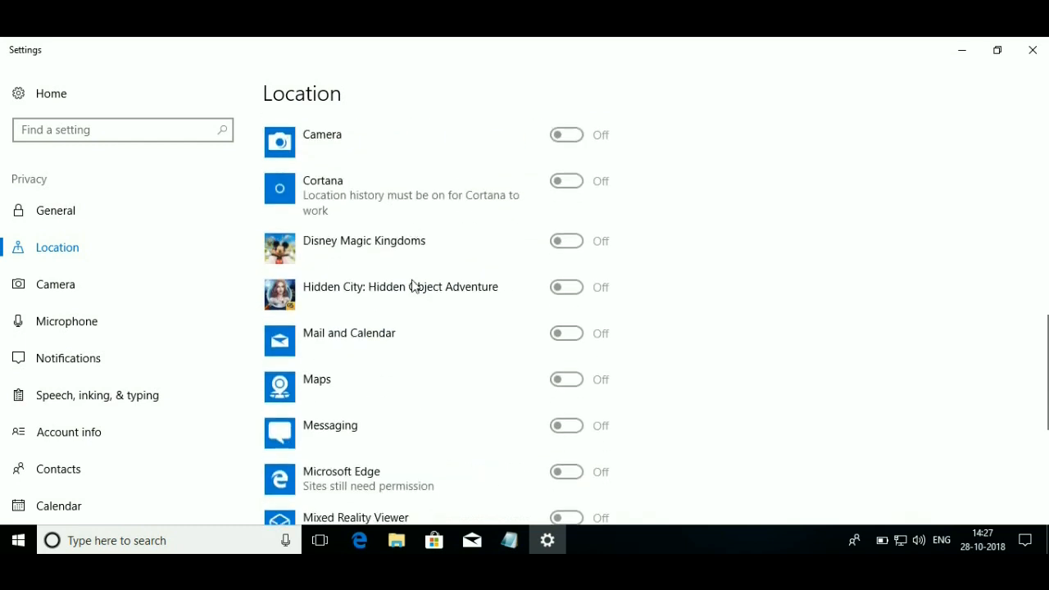
{"action": "scroll", "coordinate": [467, 283], "scroll_direction": "up", "scroll_amount": 1}
{"action": "scroll", "coordinate": [473, 295], "scroll_direction": "down", "scroll_amount": 1}
{"action": "scroll", "coordinate": [473, 307], "scroll_direction": "down", "scroll_amount": 5}
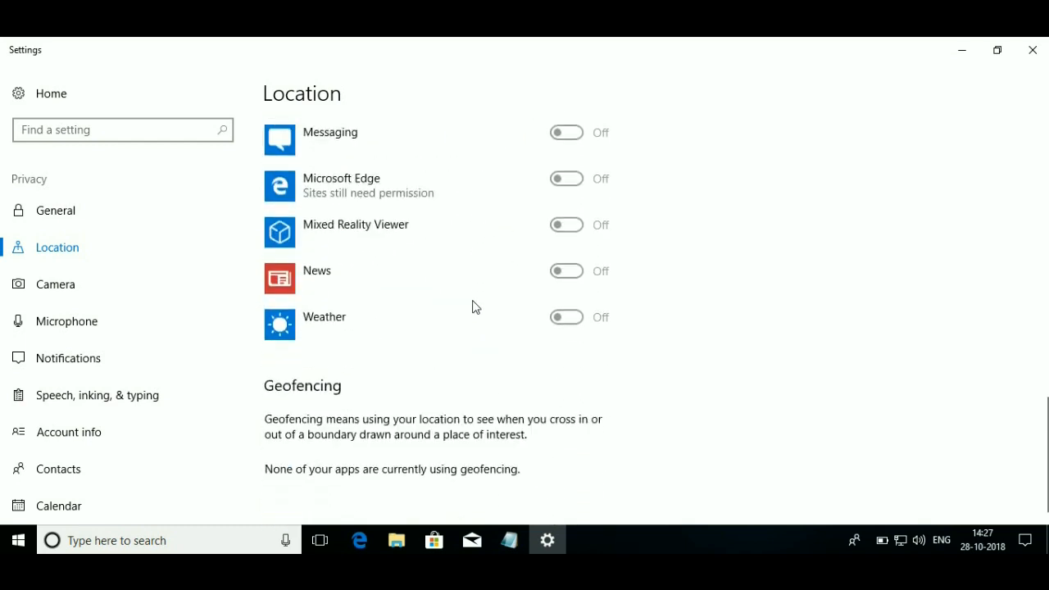
{"action": "scroll", "coordinate": [473, 307], "scroll_direction": "up", "scroll_amount": 5}
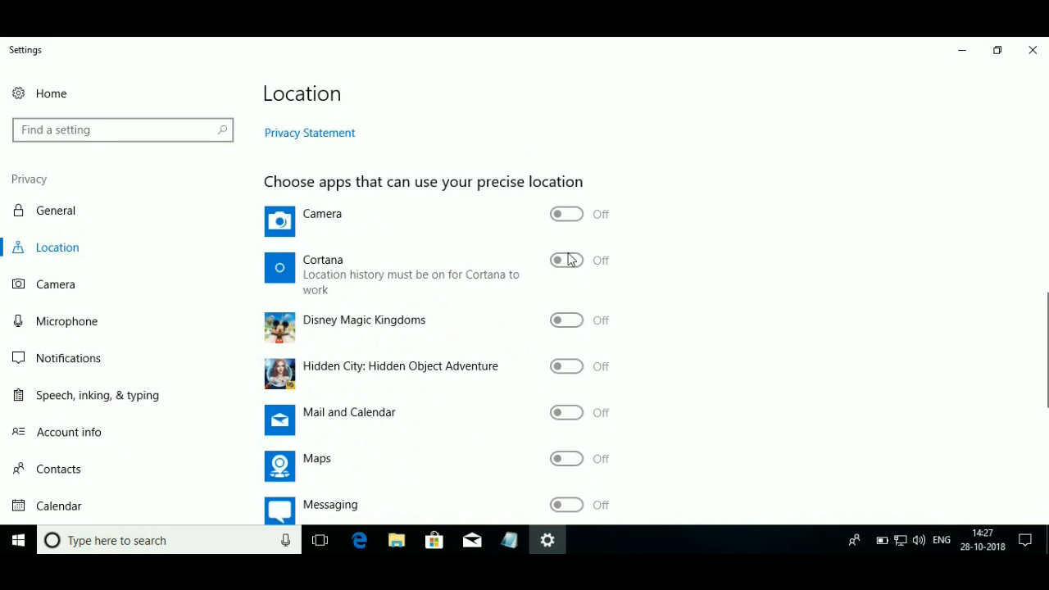
Check which apps can use the camera and the microphone in the Camera and Microphone privacy settings.
{"action": "left_click", "coordinate": [55, 292]}
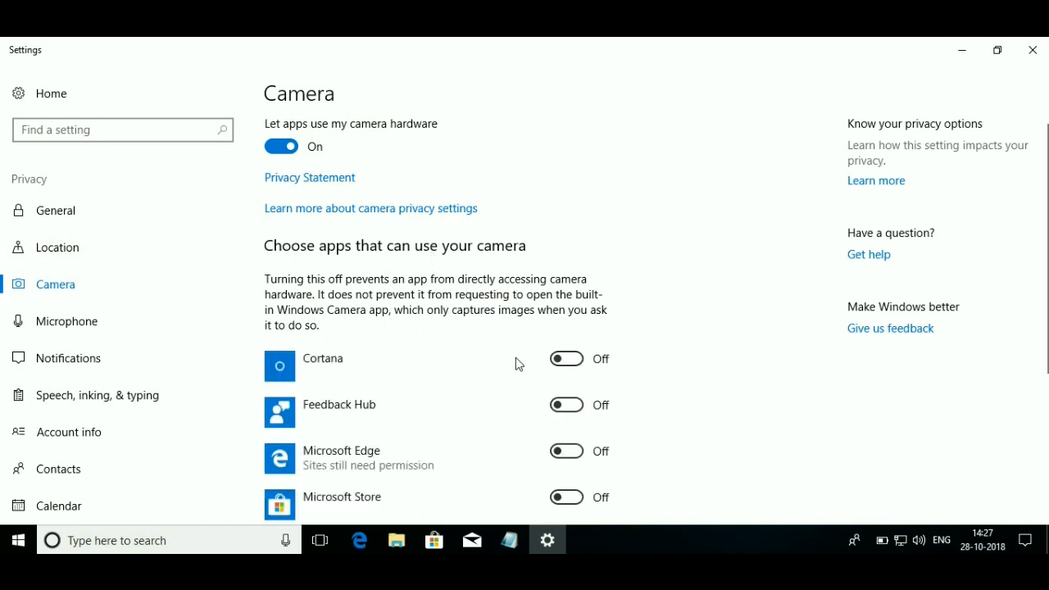
{"action": "scroll", "coordinate": [515, 357], "scroll_direction": "down", "scroll_amount": 5}
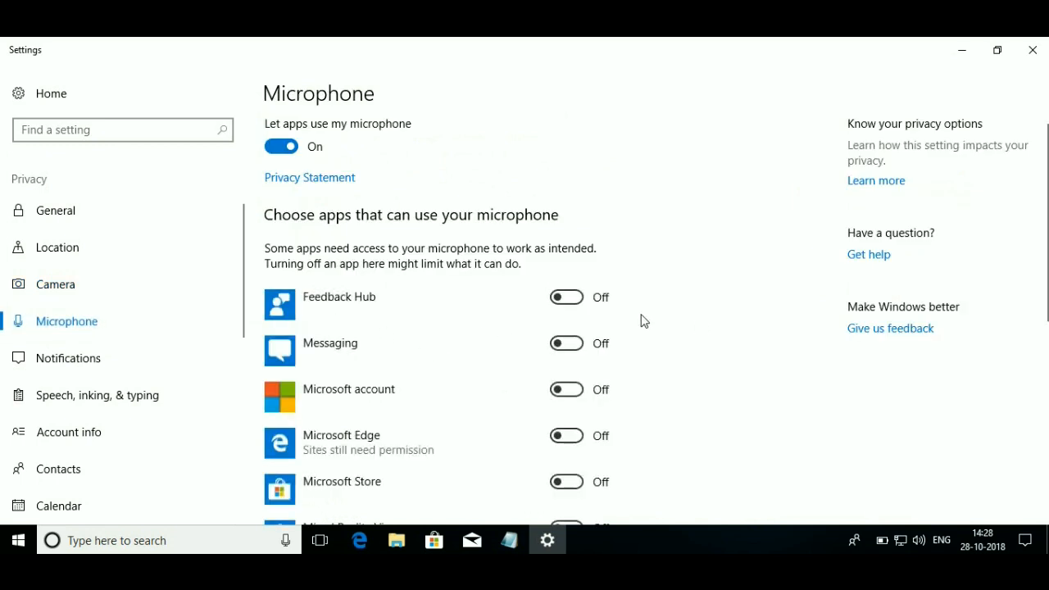
{"action": "scroll", "coordinate": [319, 284], "scroll_direction": "down", "scroll_amount": 3}
{"action": "scroll", "coordinate": [370, 366], "scroll_direction": "down", "scroll_amount": 6}
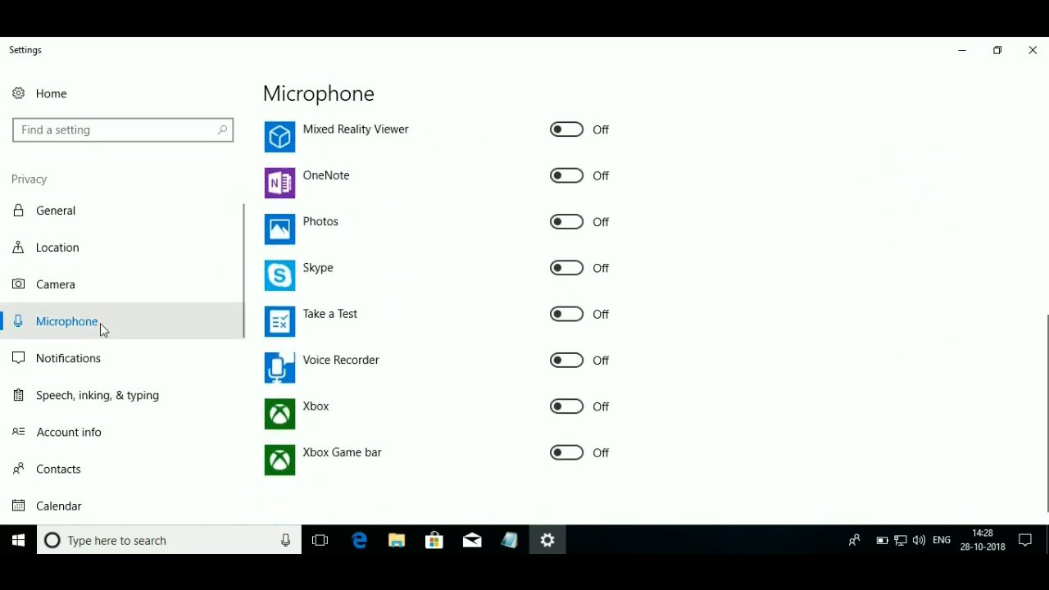
Check the app access permissions for Notifications, Account info and Contacts in the privacy settings.
{"action": "left_click", "coordinate": [74, 362]}
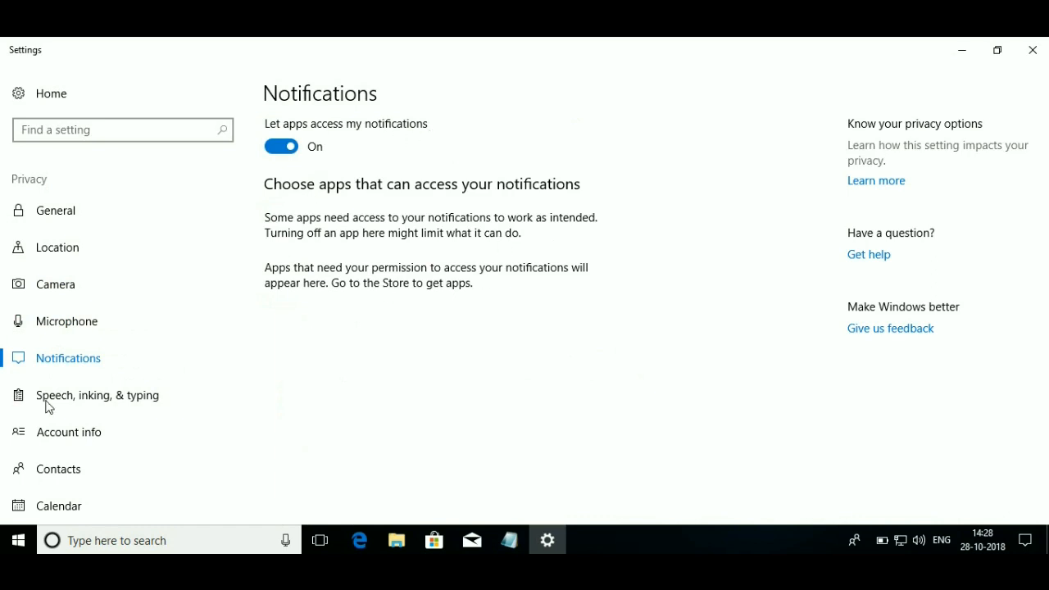
{"action": "scroll", "coordinate": [88, 443], "scroll_direction": "down", "scroll_amount": 4}
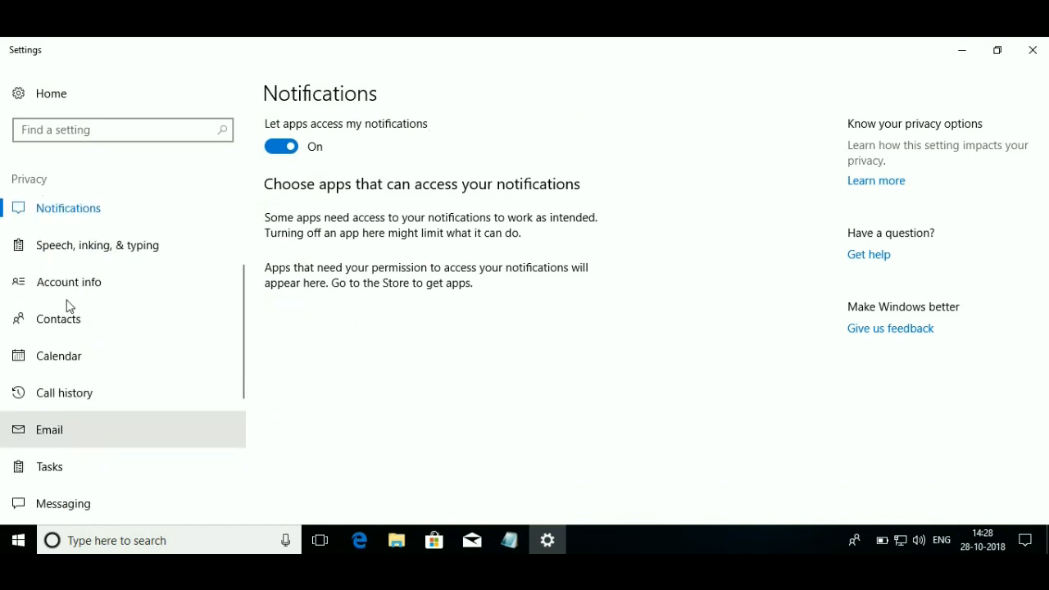
{"action": "left_click", "coordinate": [62, 286]}
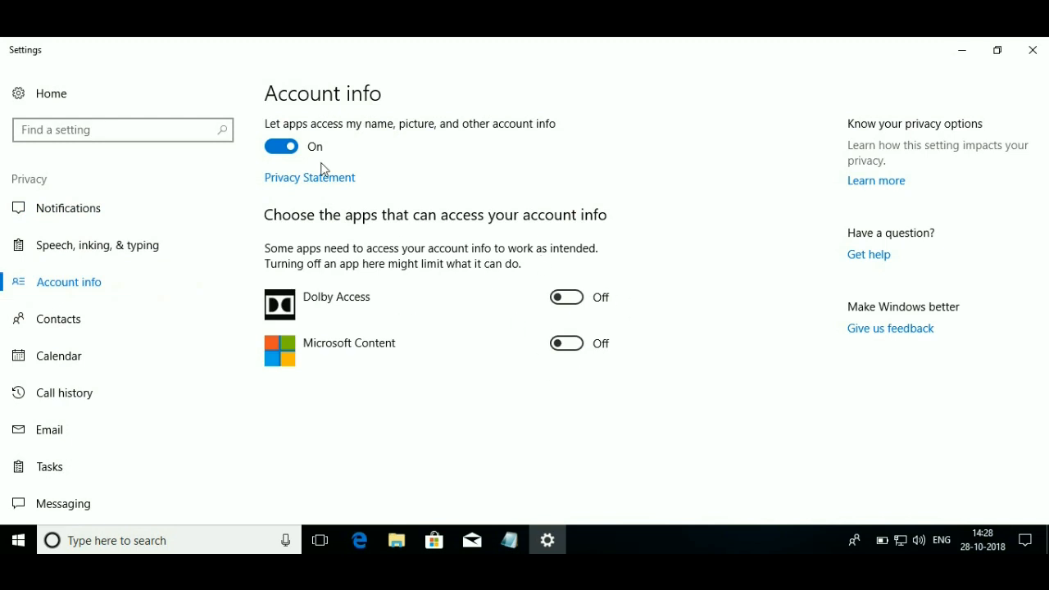
{"action": "left_click", "coordinate": [69, 327]}
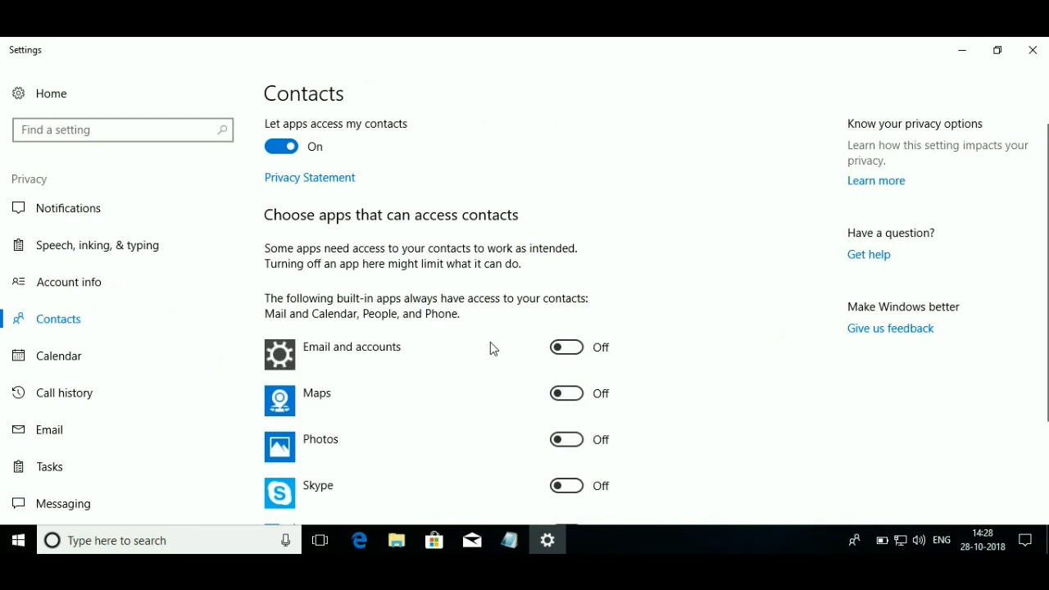
{"action": "scroll", "coordinate": [492, 347], "scroll_direction": "down", "scroll_amount": 3}
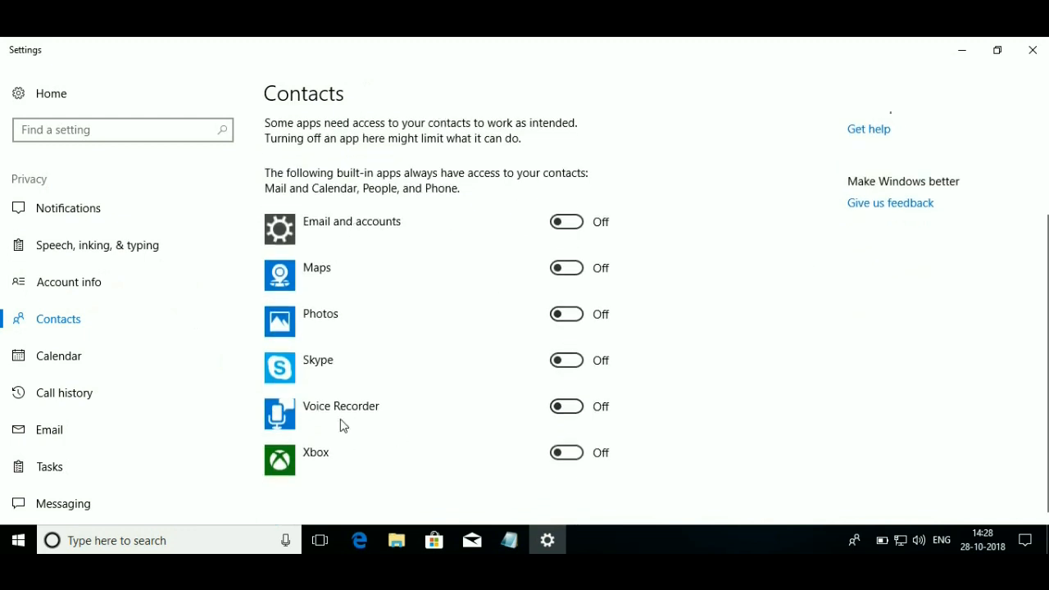
Check the app access permissions for Calendar, Call history, Email and Tasks in the privacy settings.
{"action": "left_click", "coordinate": [69, 363]}
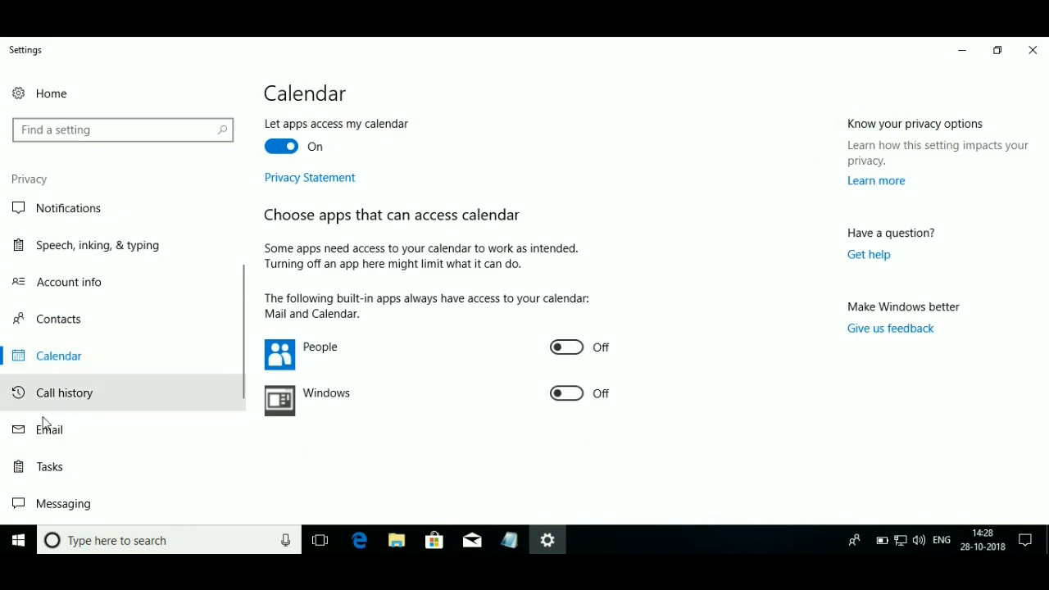
{"action": "left_click", "coordinate": [87, 402]}
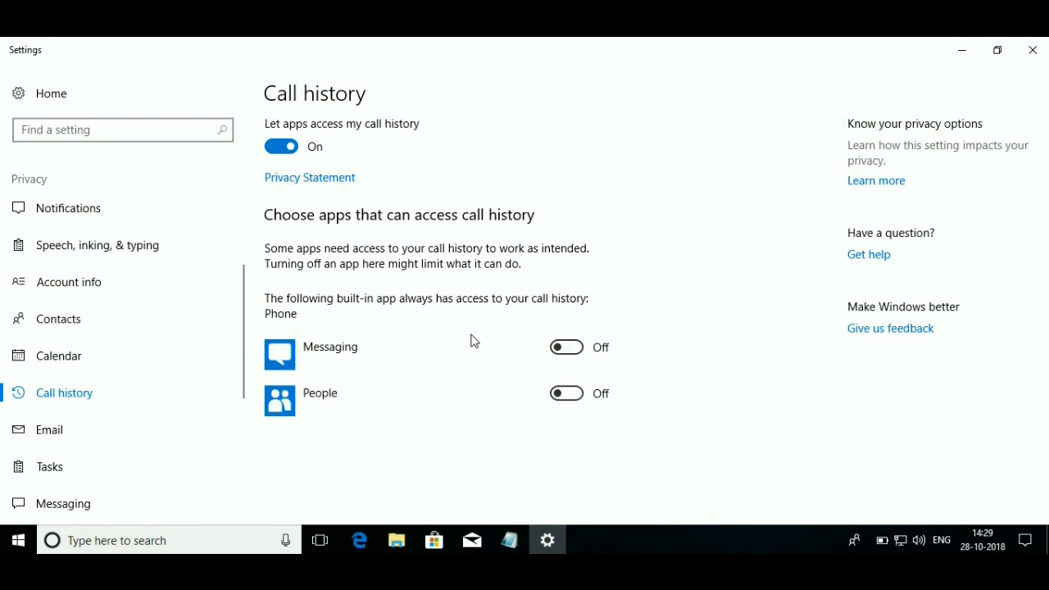
{"action": "left_click", "coordinate": [51, 431]}
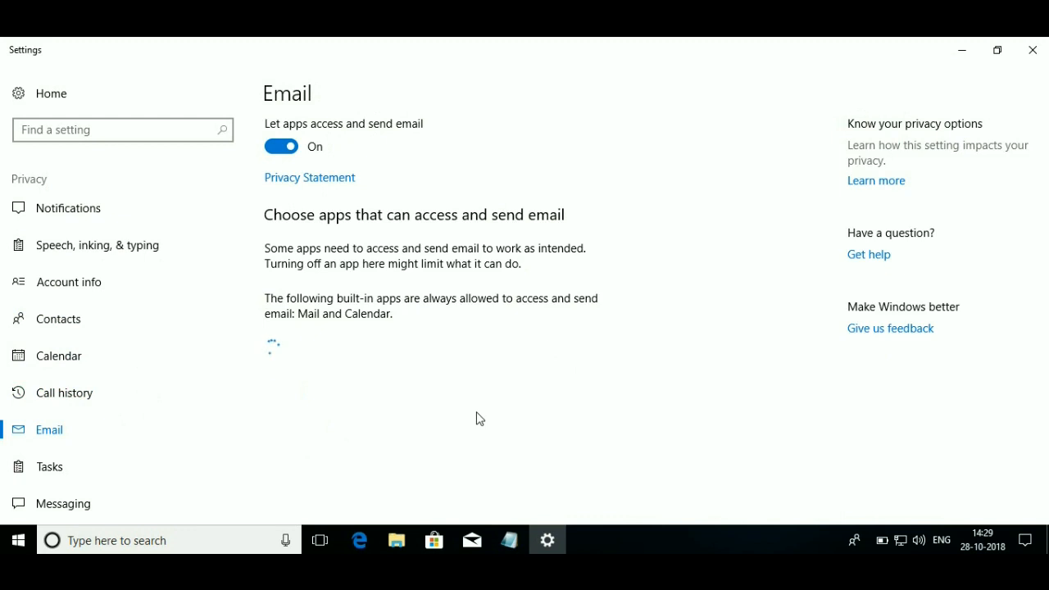
{"action": "left_click", "coordinate": [42, 469]}
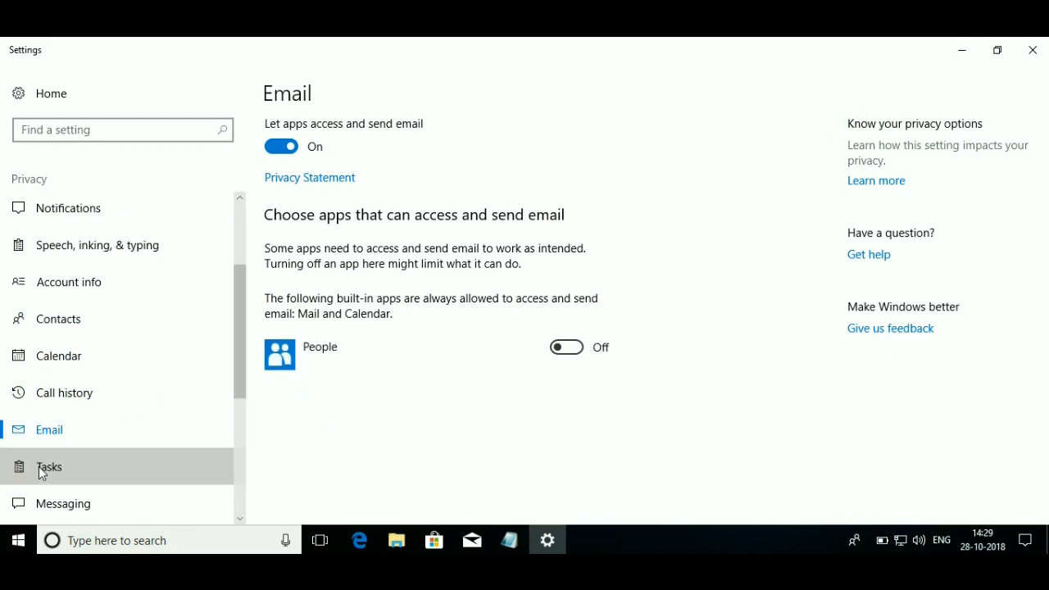
{"action": "left_click_drag", "start_coordinate": [246, 363], "coordinate": [246, 468]}
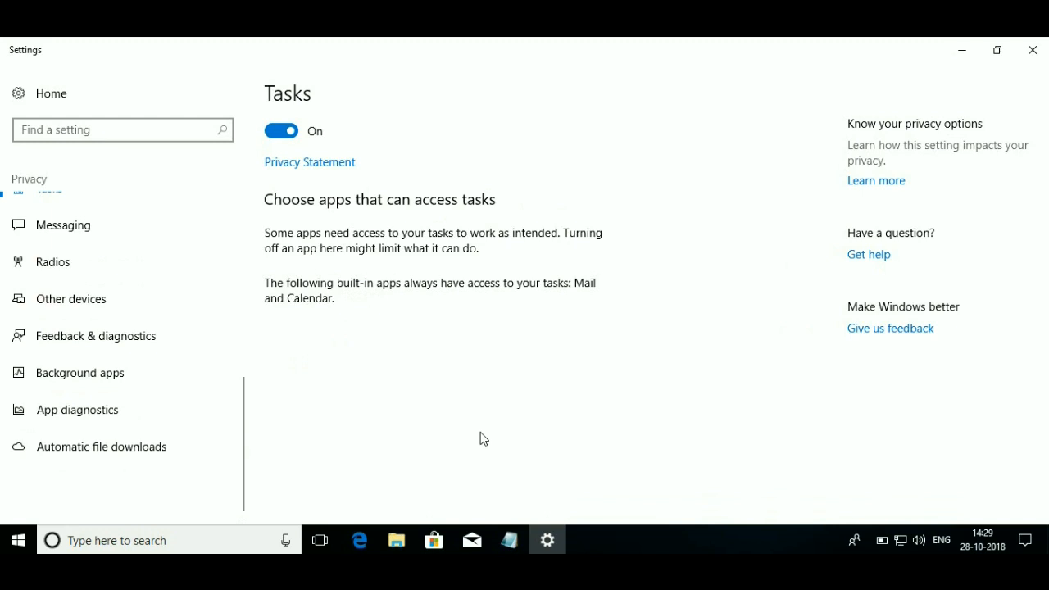
{"action": "scroll", "coordinate": [198, 281], "scroll_direction": "up", "scroll_amount": 3}
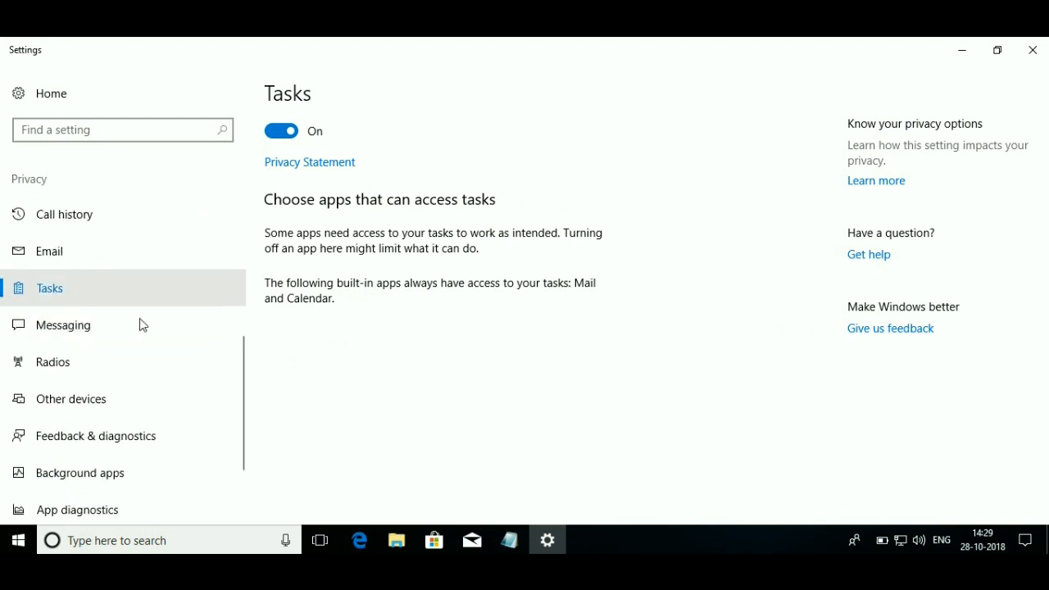
Check the Messaging, Radios and Other devices privacy settings for app access.
{"action": "left_click", "coordinate": [81, 332]}
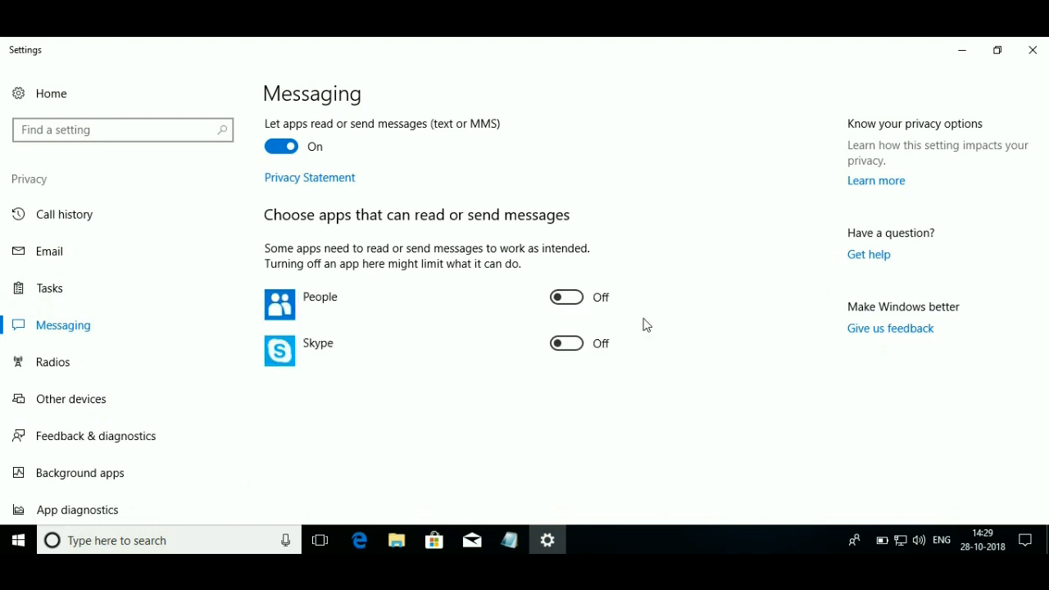
{"action": "left_click", "coordinate": [84, 366]}
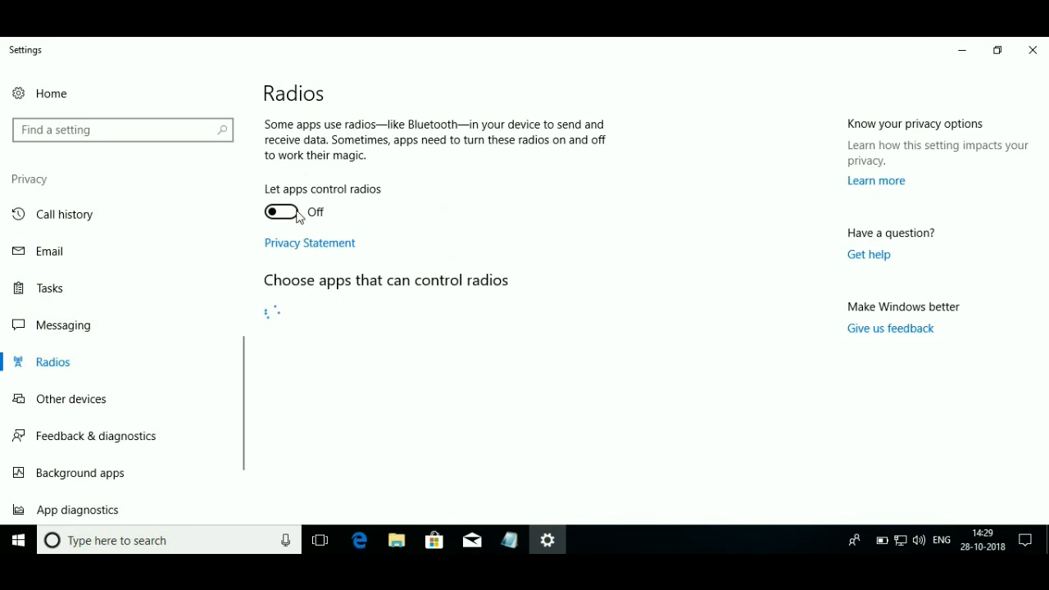
{"action": "left_click", "coordinate": [75, 402]}
Turn off tailored experiences based on diagnostic data in the Feedback & diagnostics privacy settings.
{"action": "left_click", "coordinate": [73, 445]}
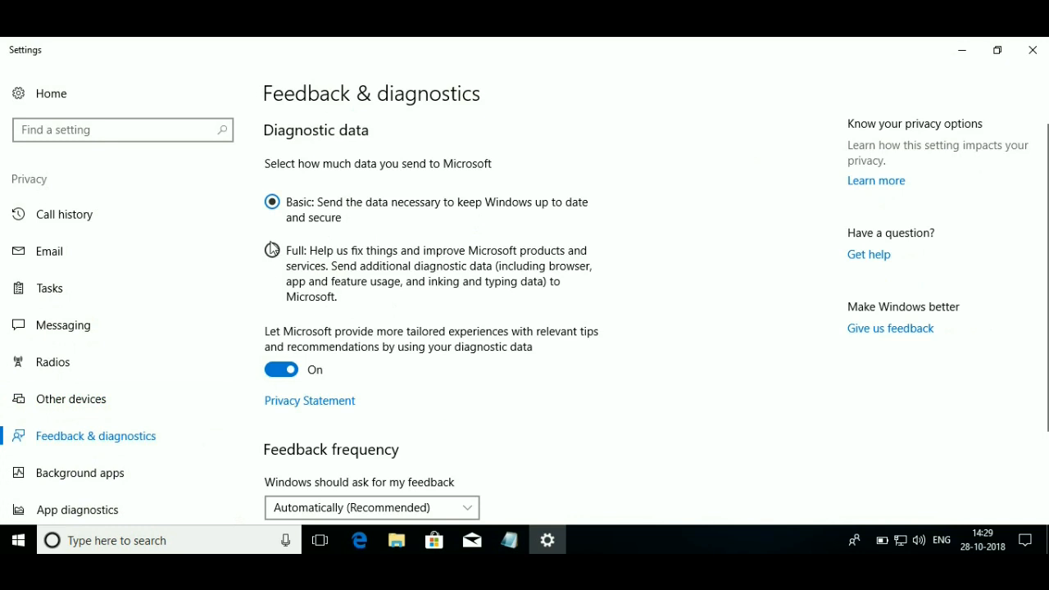
{"action": "scroll", "coordinate": [354, 339], "scroll_direction": "down", "scroll_amount": 3}
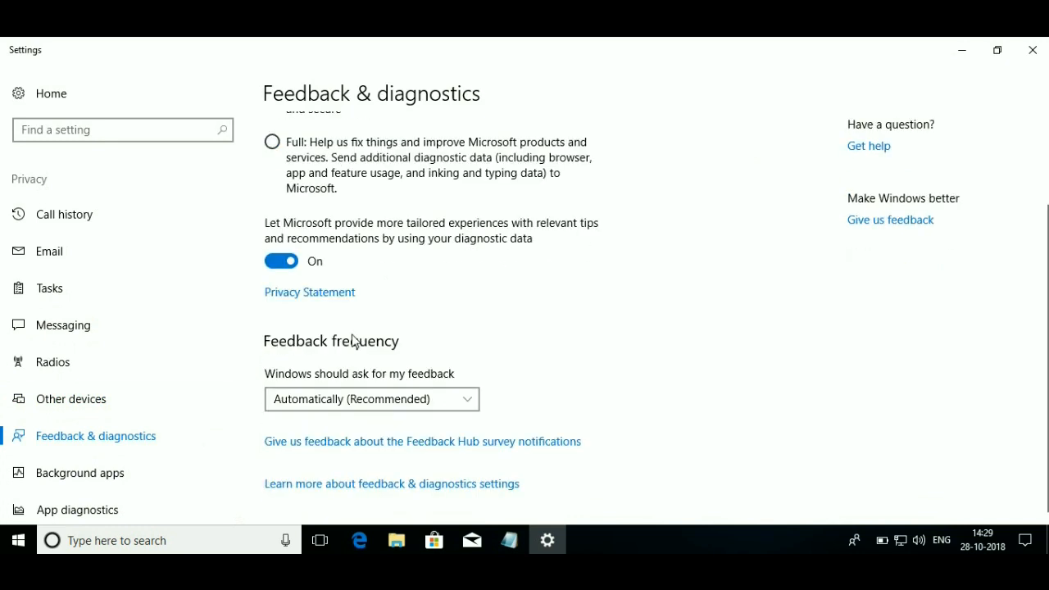
{"action": "left_click", "coordinate": [283, 262]}
Review which apps can run in the background in the Background apps privacy settings, and close Settings.
{"action": "scroll", "coordinate": [123, 475], "scroll_direction": "down", "scroll_amount": 3}
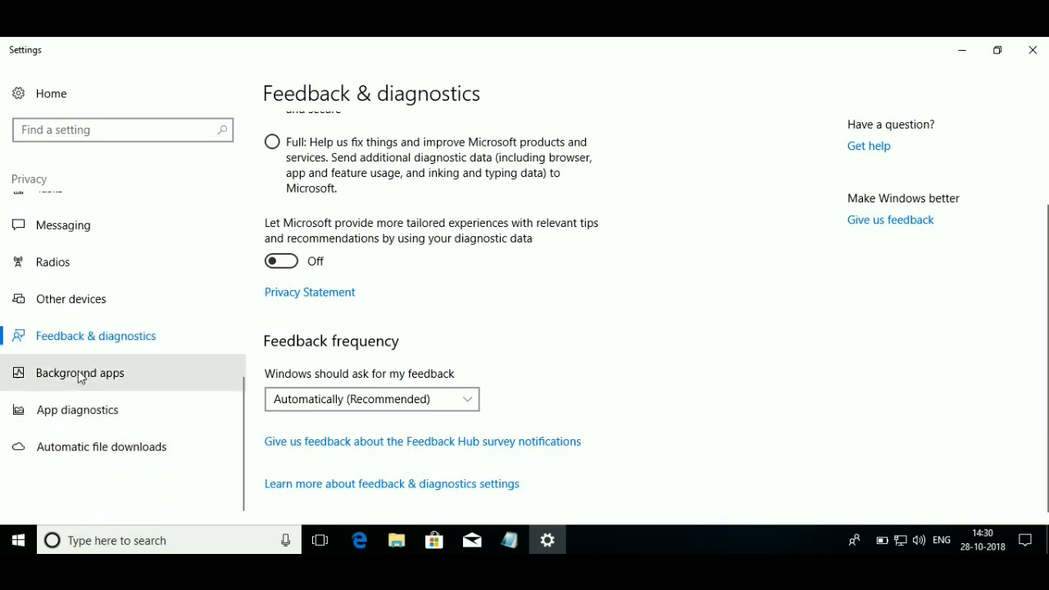
{"action": "left_click", "coordinate": [80, 377]}
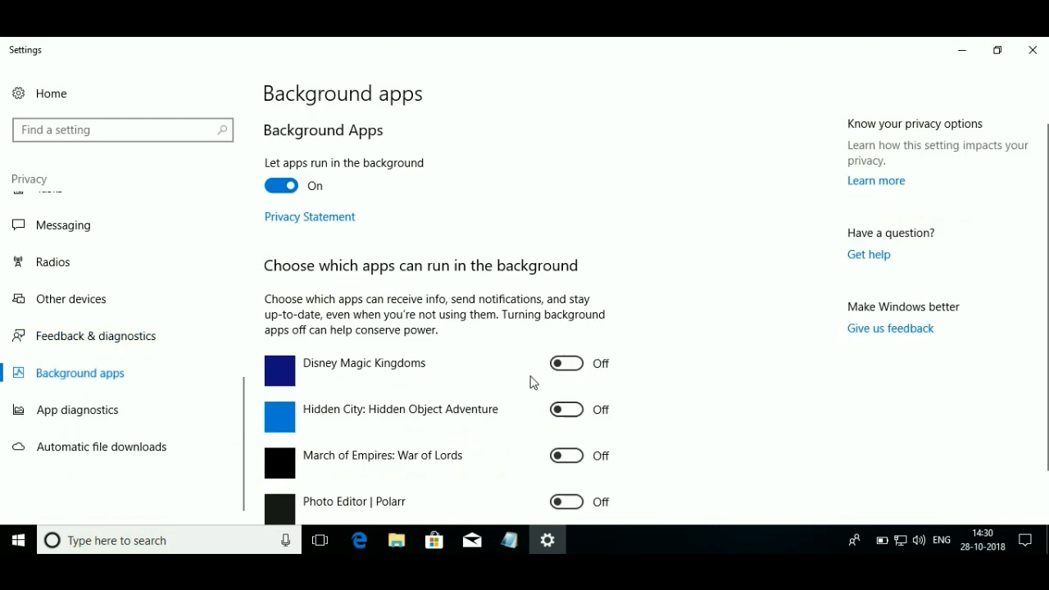
{"action": "scroll", "coordinate": [460, 328], "scroll_direction": "down", "scroll_amount": 3}
{"action": "scroll", "coordinate": [414, 405], "scroll_direction": "down", "scroll_amount": 4}
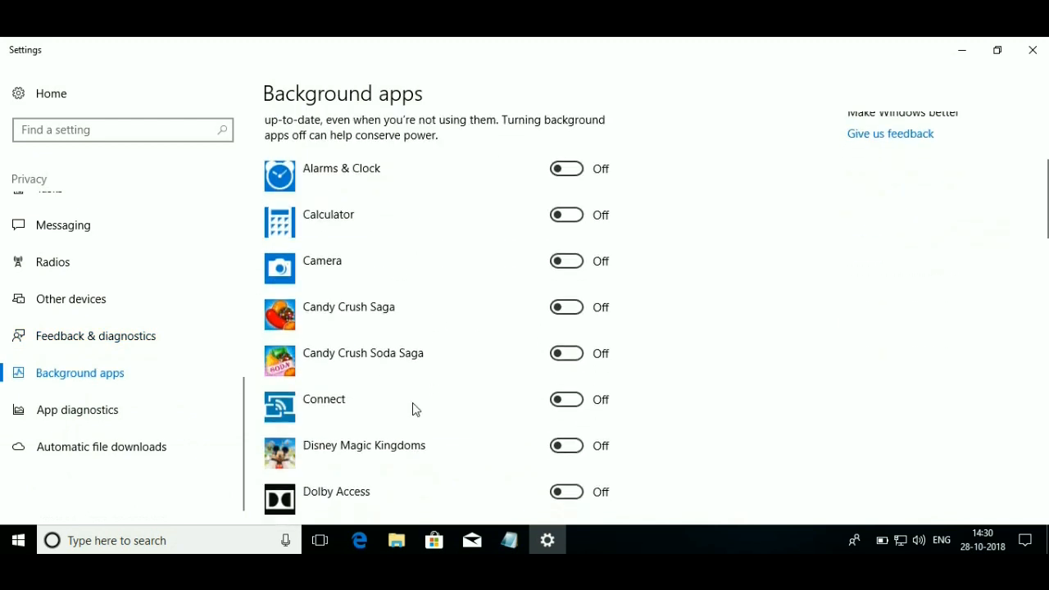
{"action": "scroll", "coordinate": [415, 409], "scroll_direction": "down", "scroll_amount": 10}
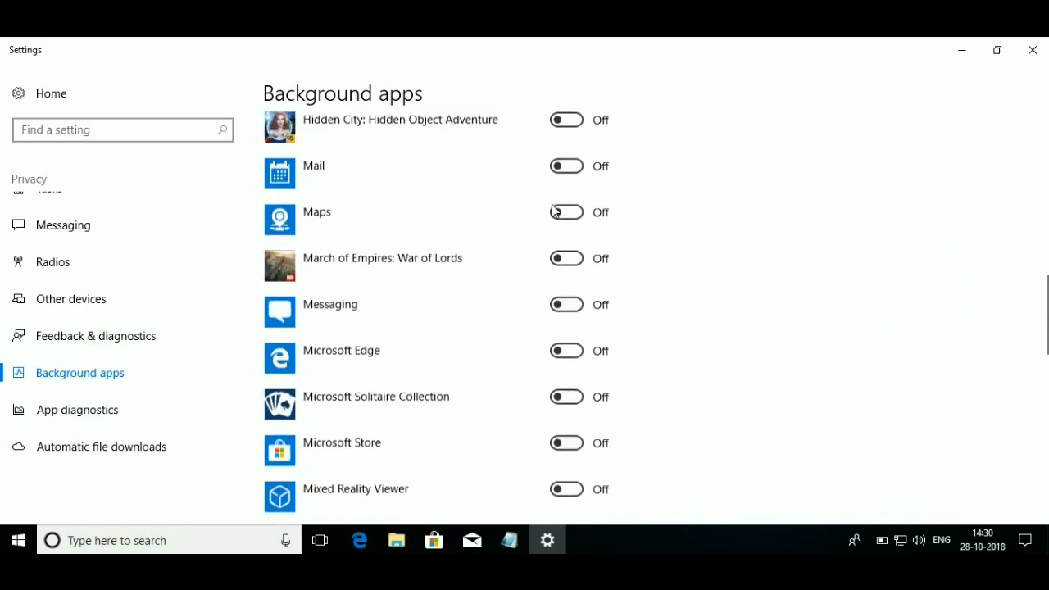
{"action": "scroll", "coordinate": [492, 315], "scroll_direction": "down", "scroll_amount": 5}
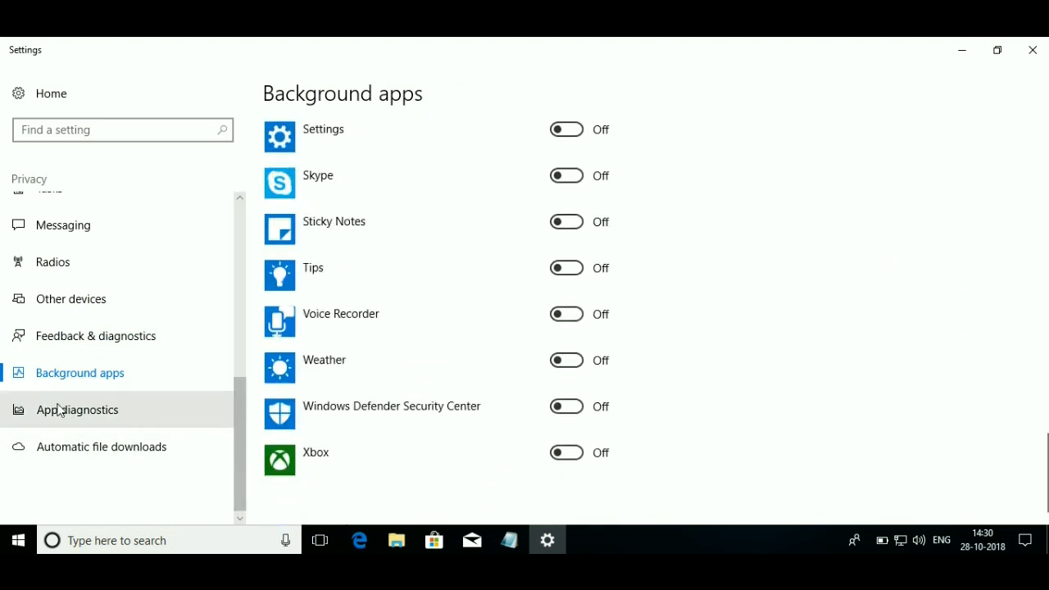
{"action": "left_click", "coordinate": [1033, 50]}
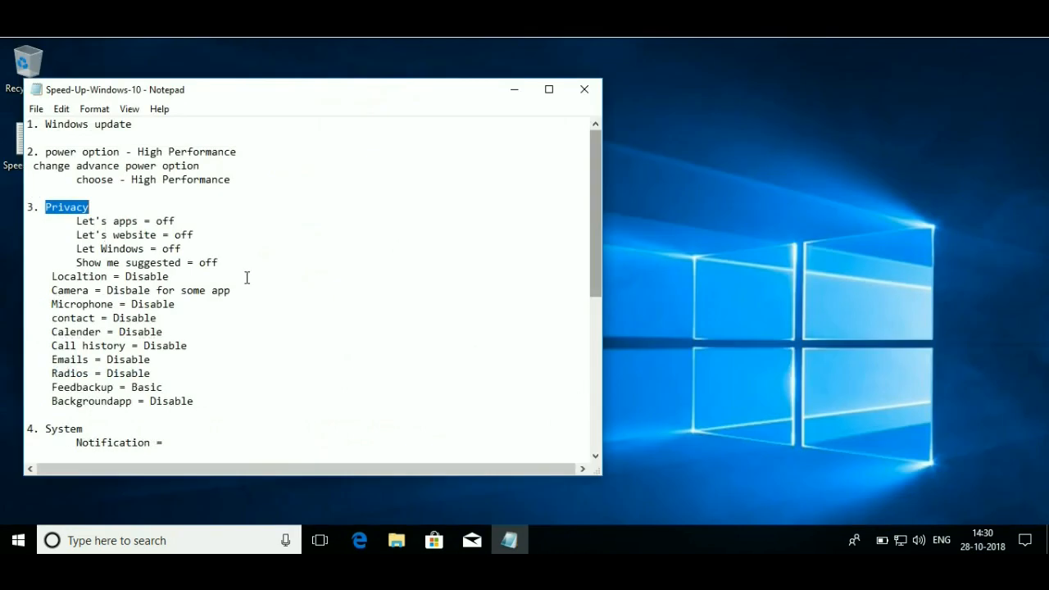
Check the System item in the notes, and search Windows for "Notificat" to open the Notifications & actions settings.
{"action": "scroll", "coordinate": [193, 319], "scroll_direction": "down", "scroll_amount": 2}
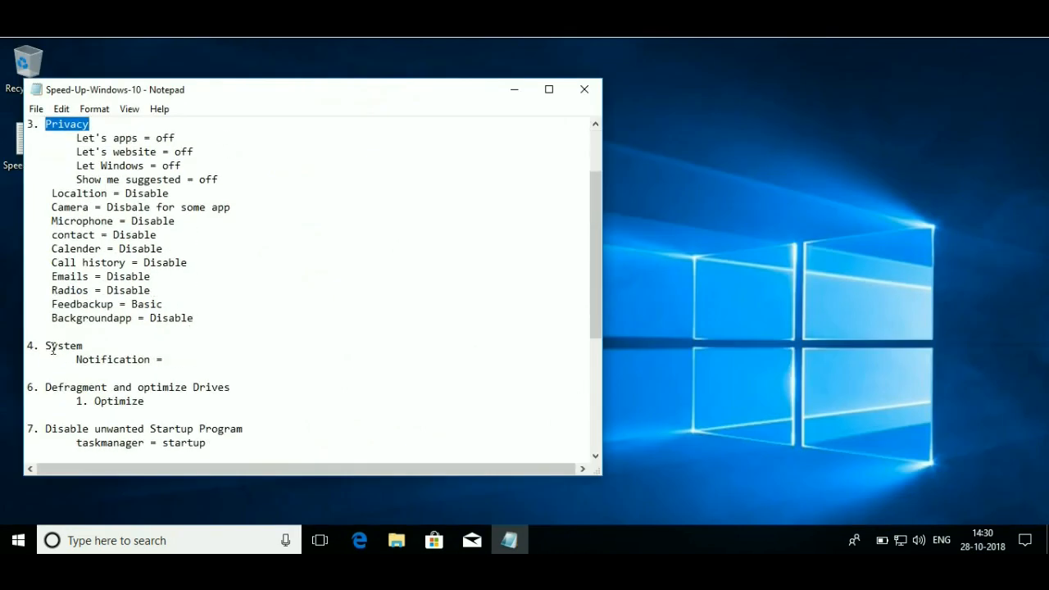
{"action": "left_click", "coordinate": [119, 543]}
{"action": "type", "text": "No"}
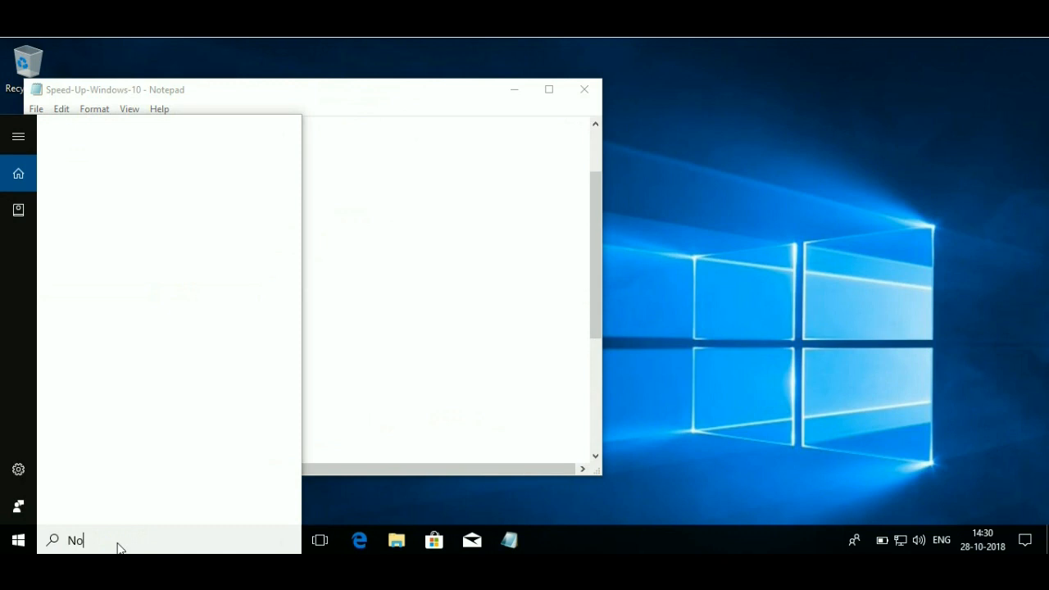
{"action": "type", "text": "ti"}
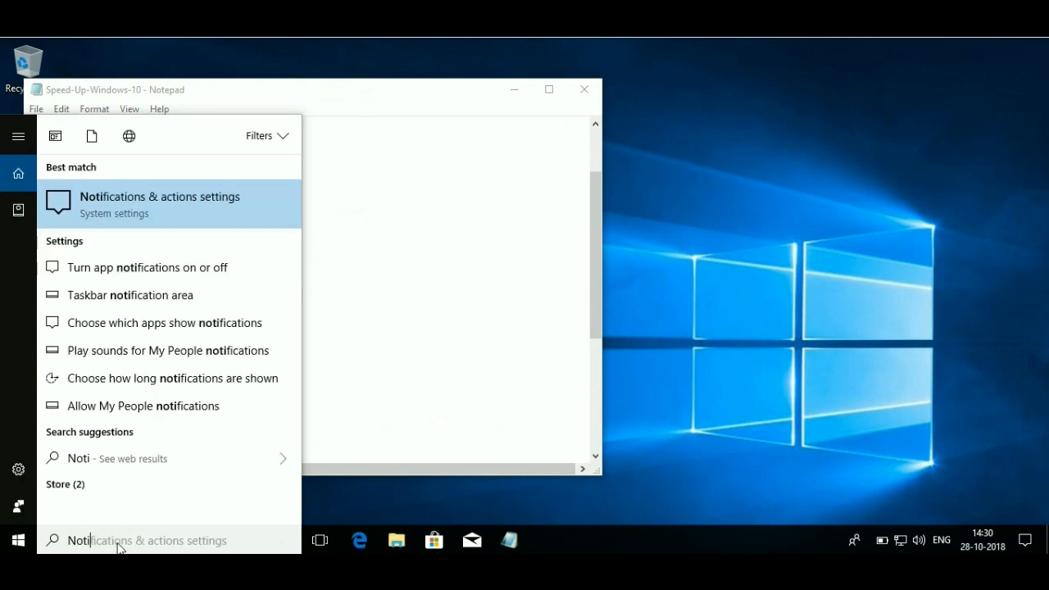
{"action": "type", "text": "ficat"}
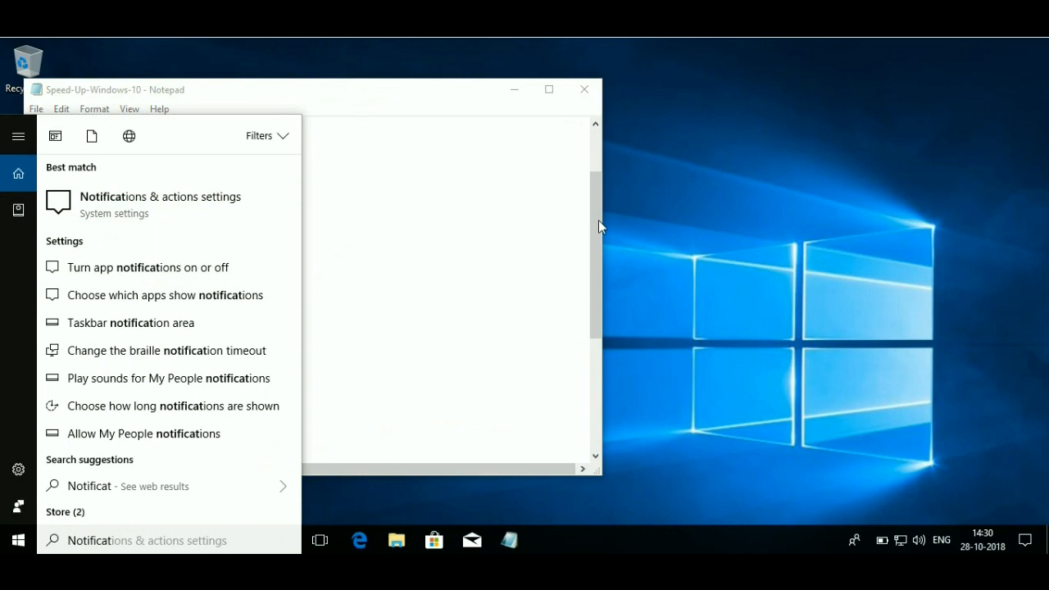
{"action": "key", "text": "Return"}
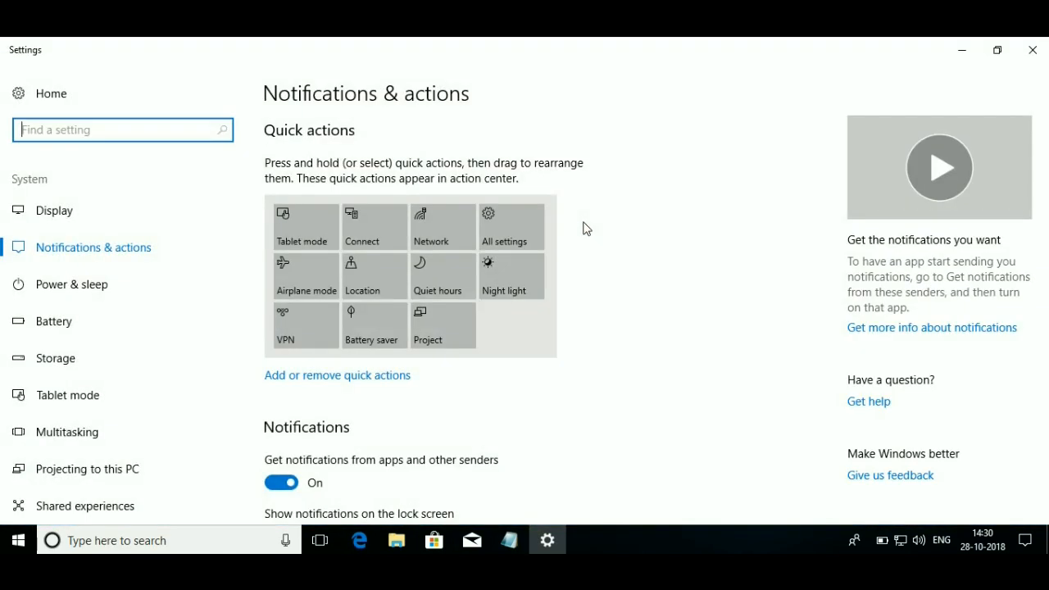
Turn off "Get notifications from apps and other senders" and check the individual senders listed below.
{"action": "scroll", "coordinate": [587, 233], "scroll_direction": "down", "scroll_amount": 3}
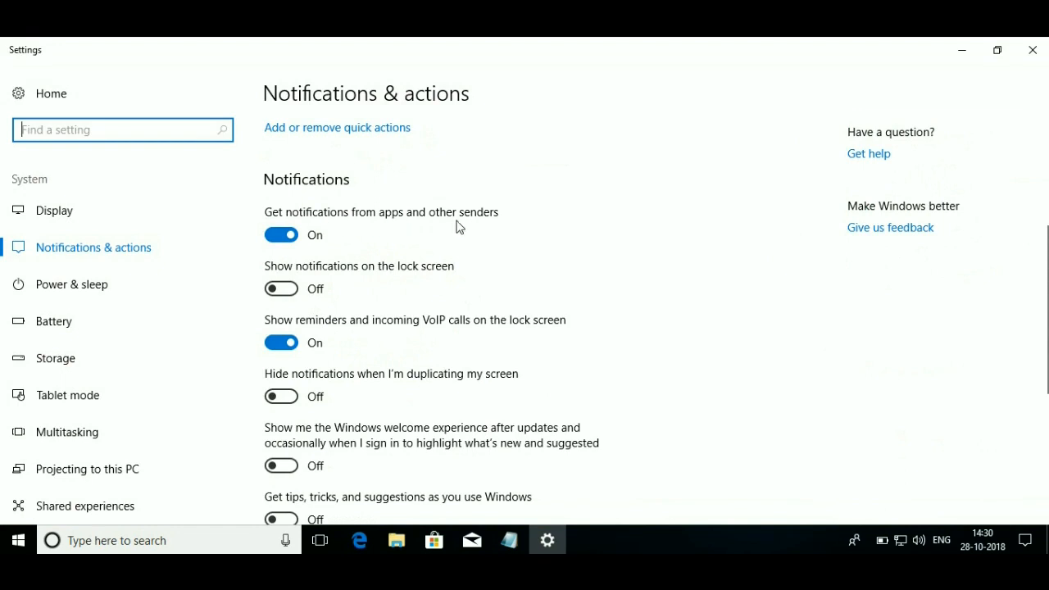
{"action": "left_click", "coordinate": [280, 237]}
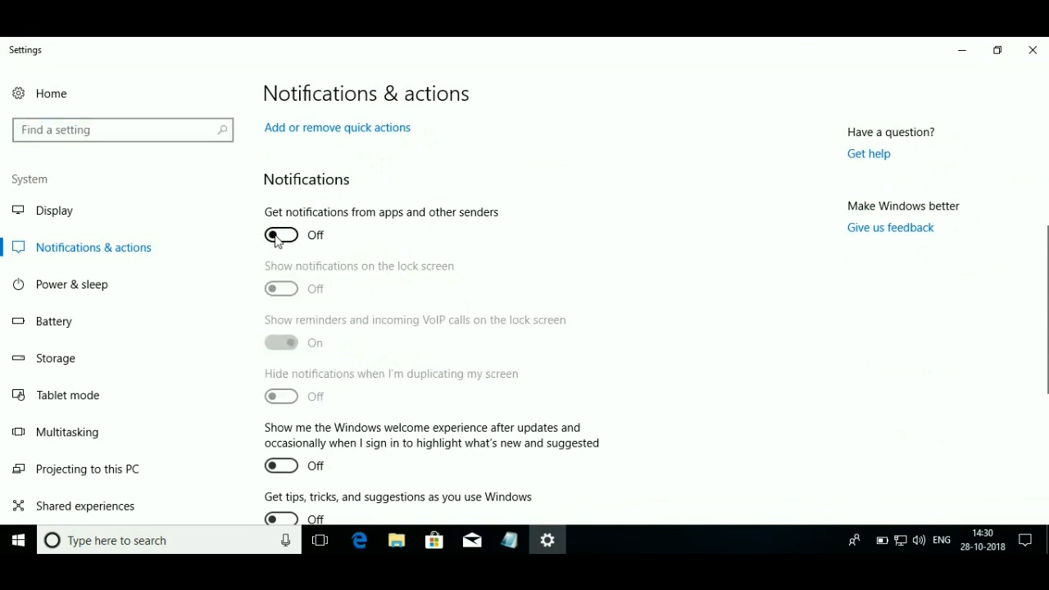
{"action": "scroll", "coordinate": [335, 298], "scroll_direction": "down", "scroll_amount": 5}
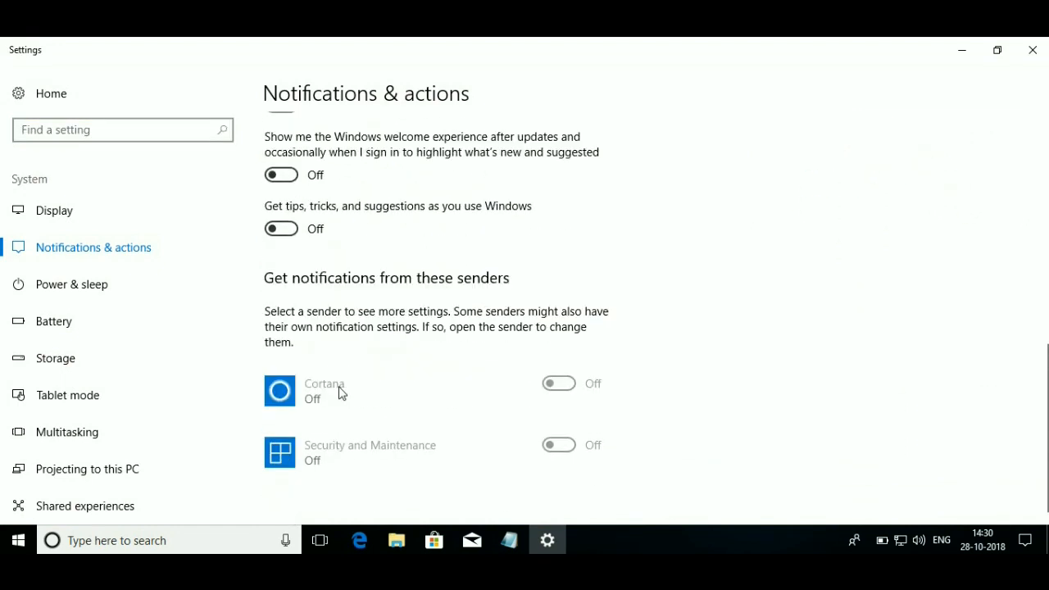
Turn "Get notifications from apps and other senders" back on, check the individual senders, and close Settings.
{"action": "scroll", "coordinate": [374, 393], "scroll_direction": "up", "scroll_amount": 2}
{"action": "scroll", "coordinate": [374, 394], "scroll_direction": "up", "scroll_amount": 2}
{"action": "left_click", "coordinate": [288, 194]}
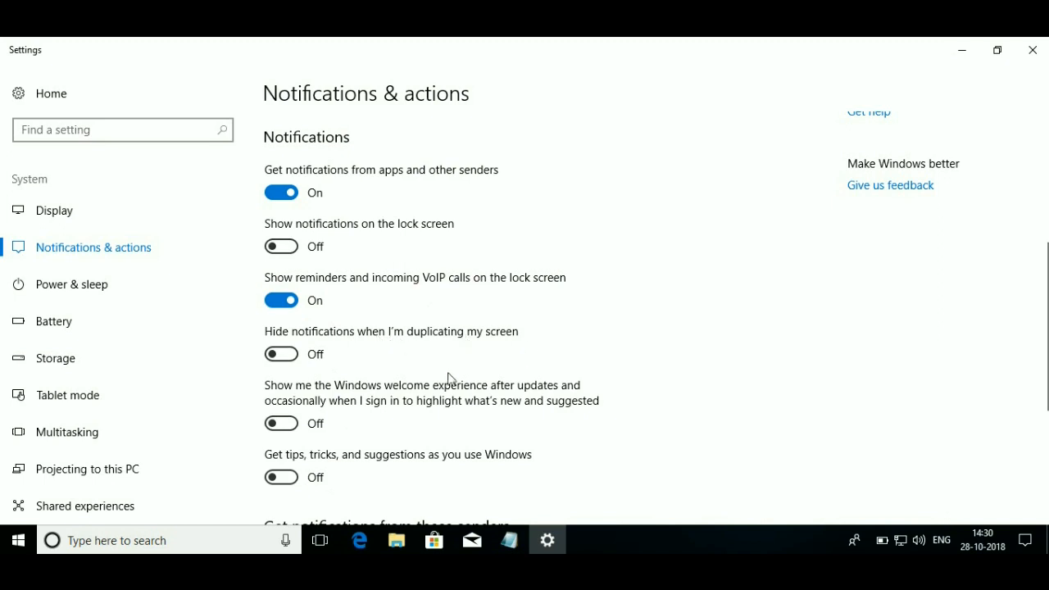
{"action": "scroll", "coordinate": [312, 377], "scroll_direction": "down", "scroll_amount": 3}
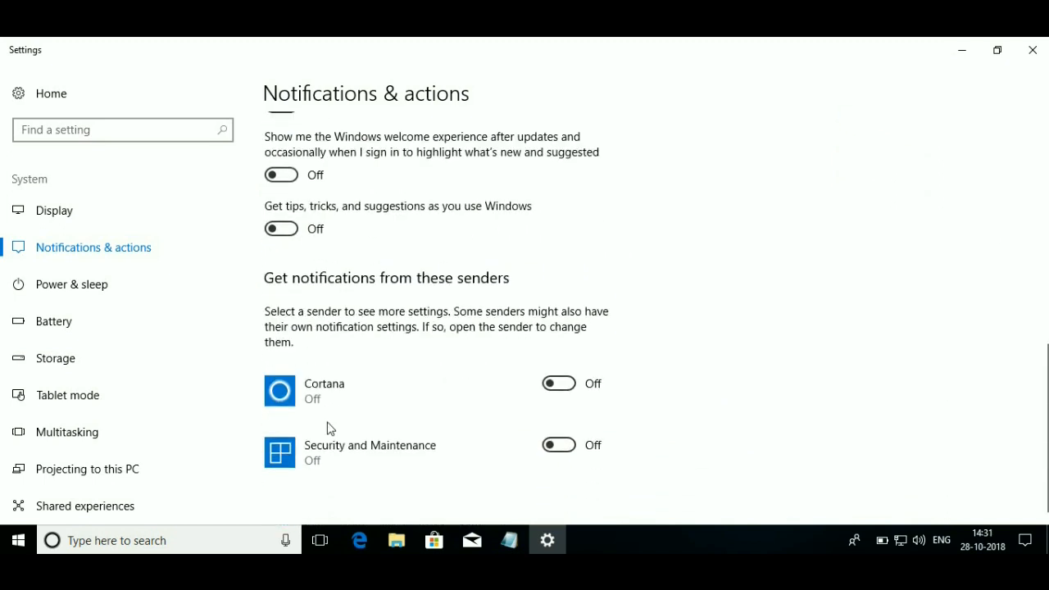
{"action": "scroll", "coordinate": [431, 377], "scroll_direction": "up", "scroll_amount": 6}
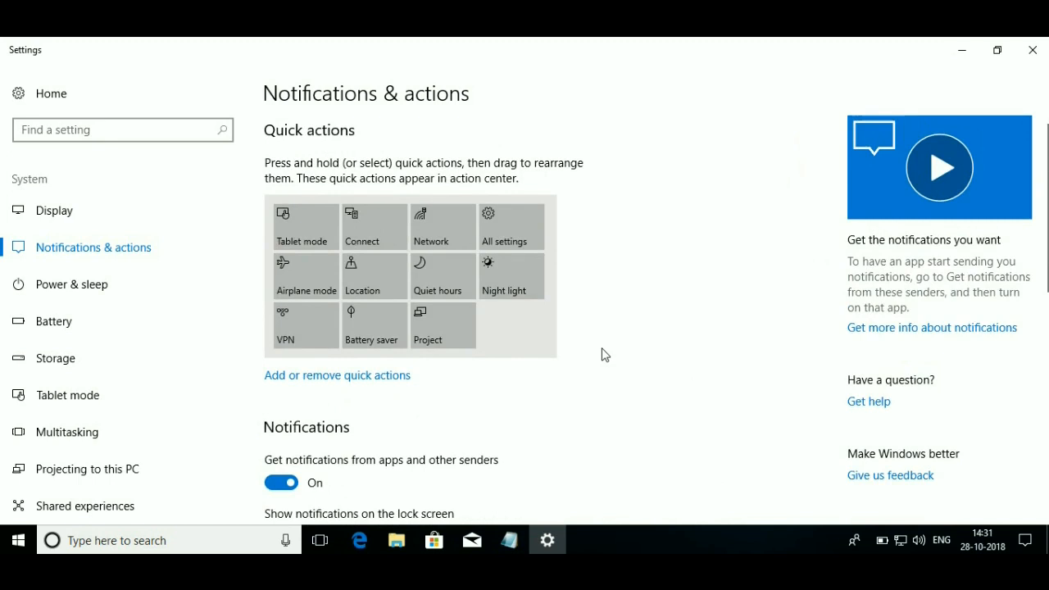
{"action": "left_click", "coordinate": [1035, 51]}
Check the "Defragment and optimize Drives" item in the notes, and open the properties of Local Disk (C:) in File Explorer.
{"action": "scroll", "coordinate": [89, 334], "scroll_direction": "down", "scroll_amount": 2}
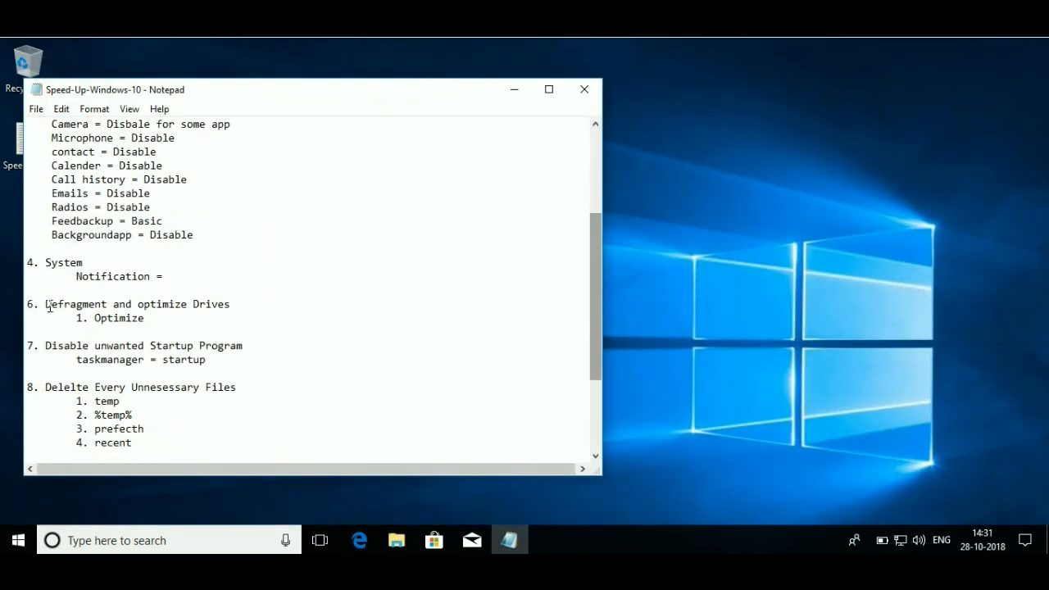
{"action": "left_click_drag", "start_coordinate": [44, 303], "coordinate": [219, 307]}
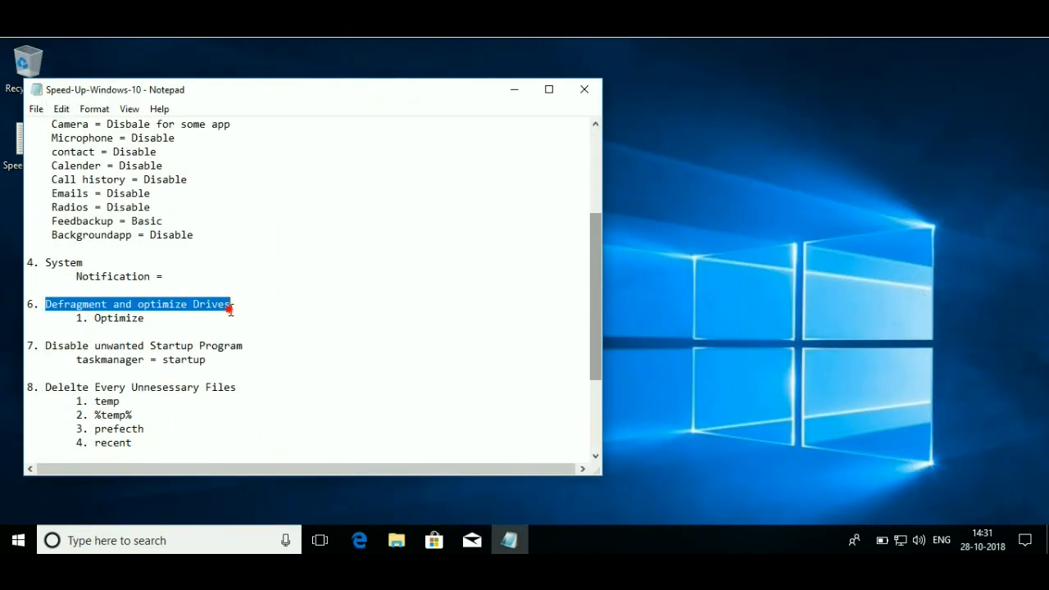
{"action": "left_click", "coordinate": [403, 541]}
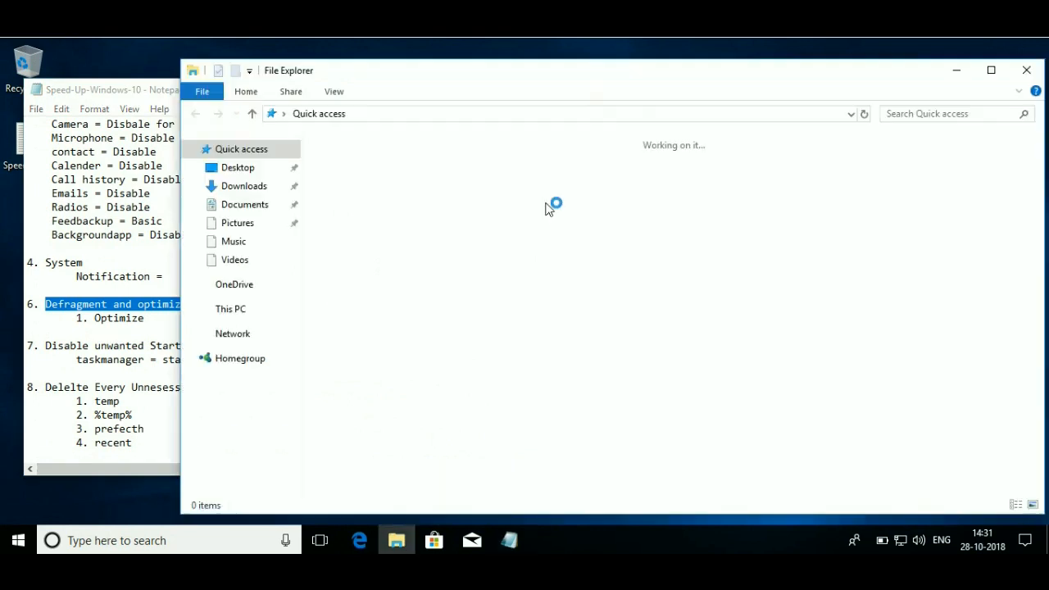
{"action": "left_click", "coordinate": [244, 312]}
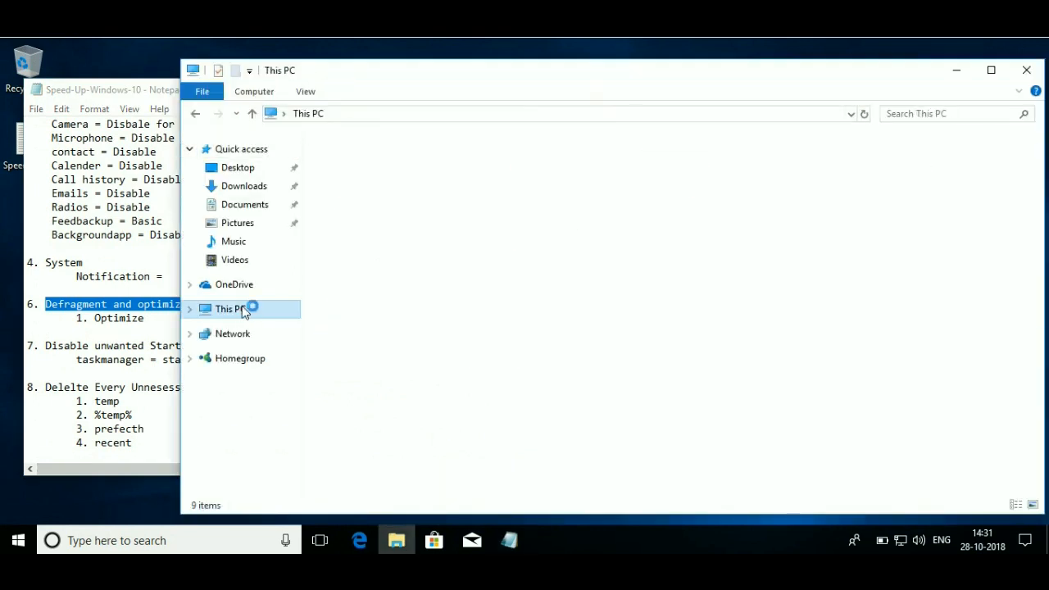
{"action": "left_click", "coordinate": [403, 338]}
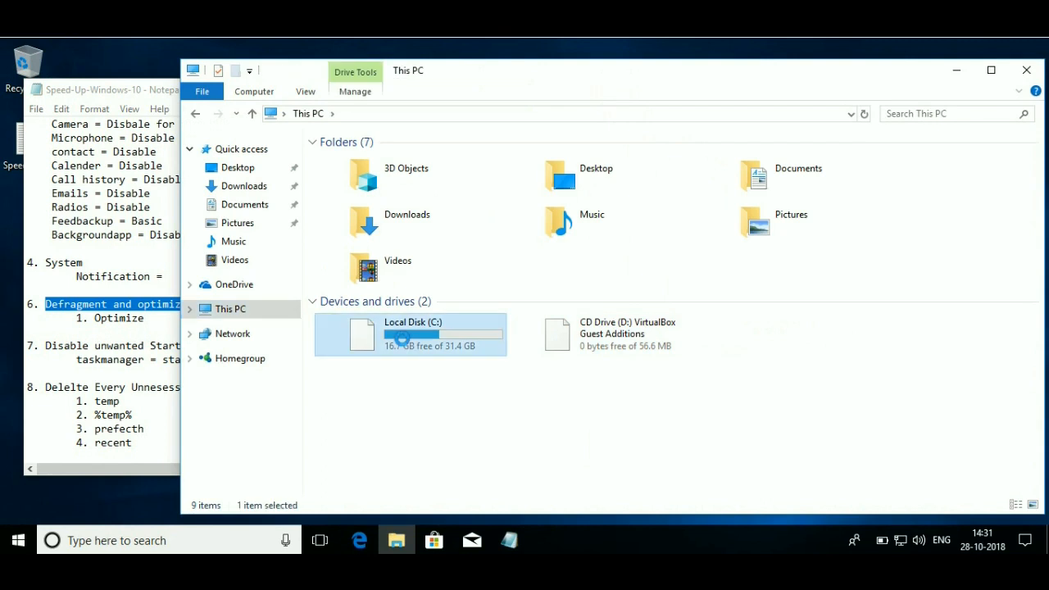
{"action": "right_click", "coordinate": [403, 339]}
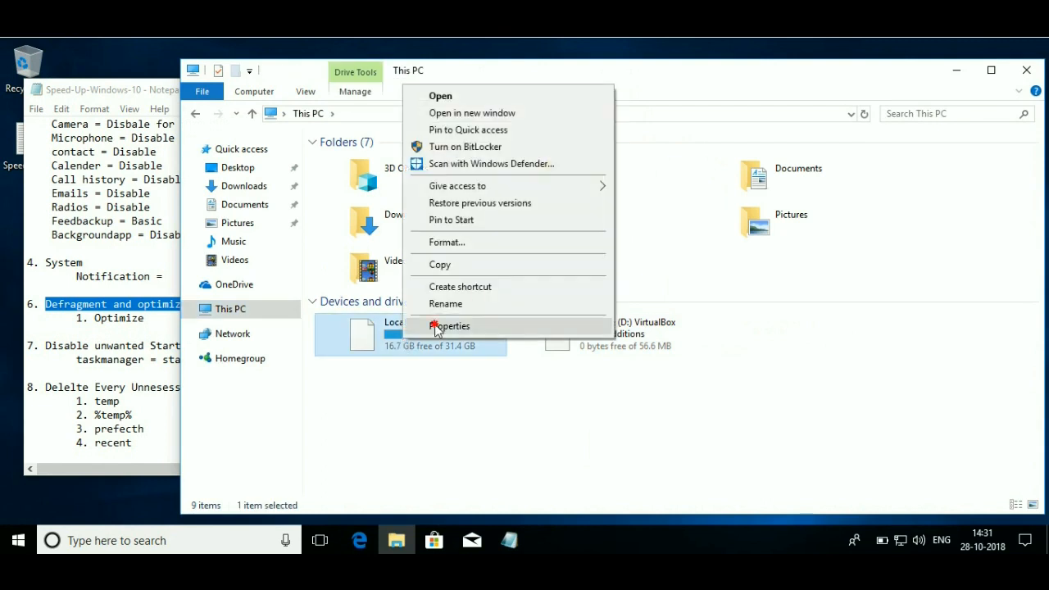
{"action": "left_click", "coordinate": [435, 326]}
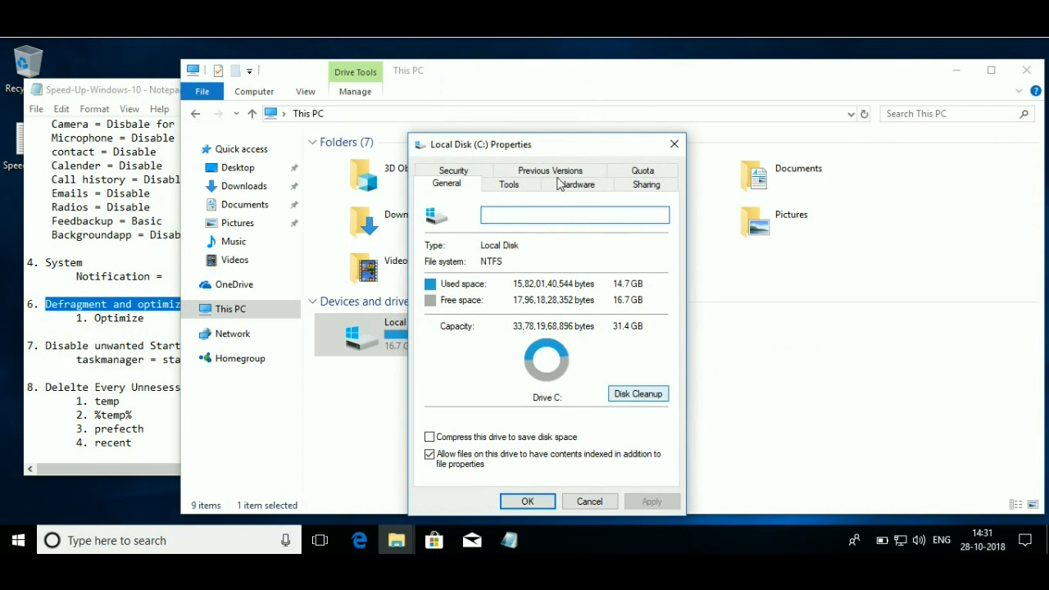
Start optimizing drive C: with the Optimize Drives tool from its properties, and move the tool's window off the notes.
{"action": "left_click", "coordinate": [558, 190]}
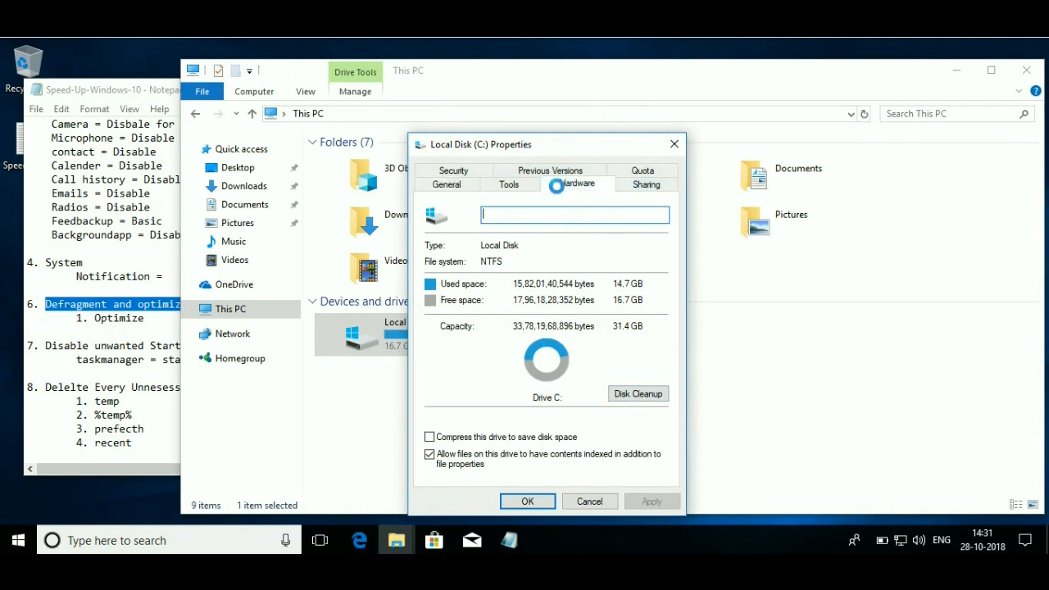
{"action": "left_click", "coordinate": [504, 185]}
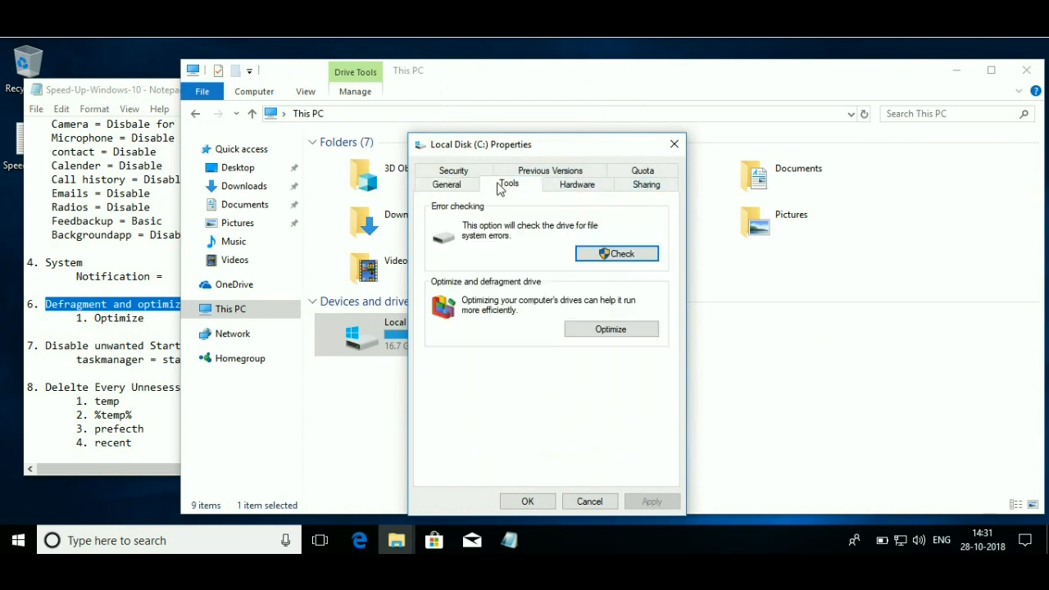
{"action": "left_click", "coordinate": [600, 336]}
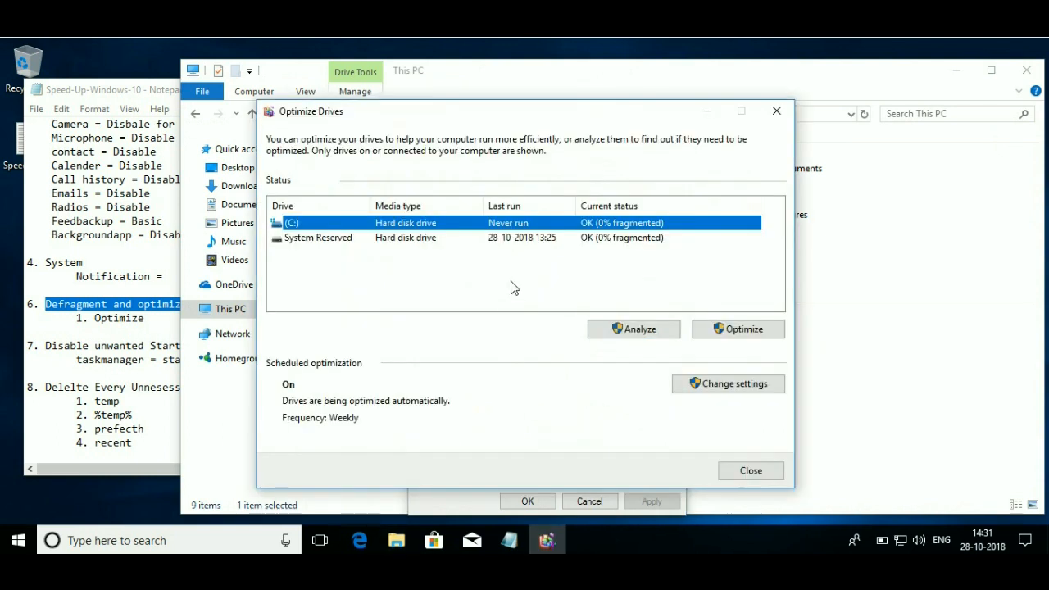
{"action": "left_click", "coordinate": [742, 336]}
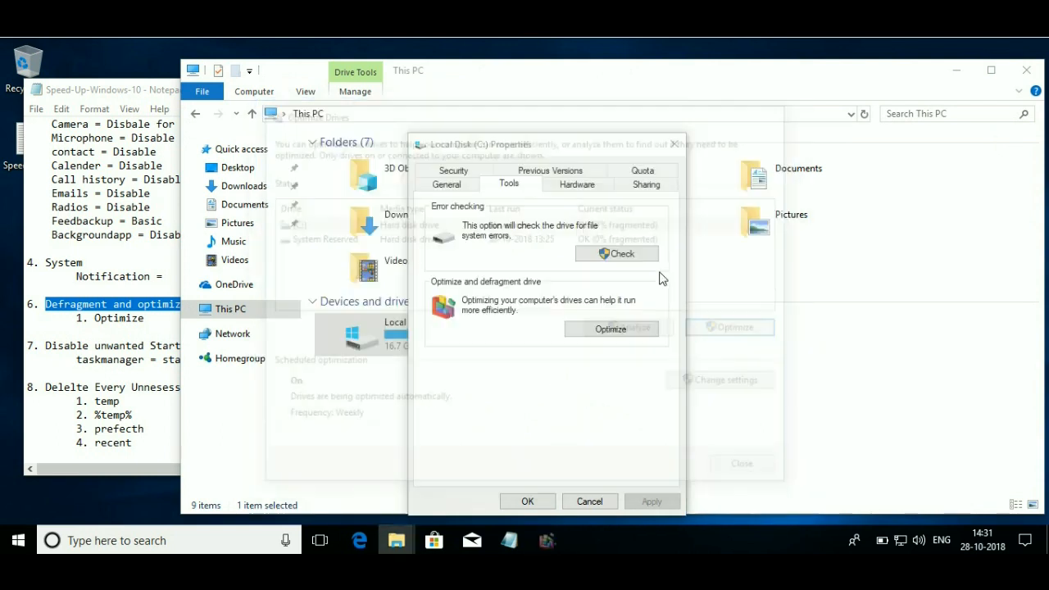
{"action": "left_click_drag", "start_coordinate": [486, 115], "coordinate": [596, 89]}
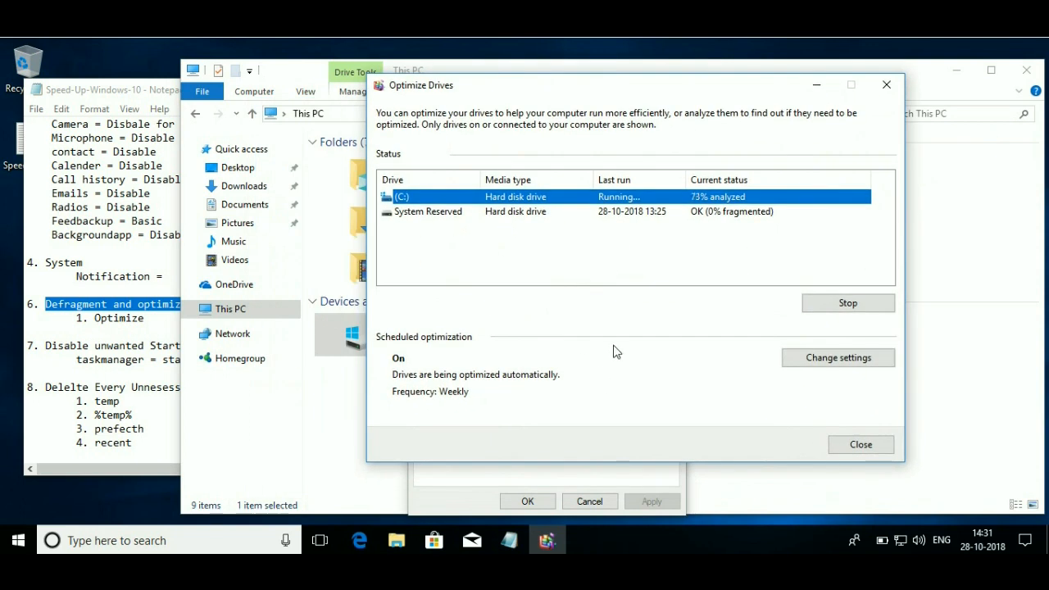
Check the "Disable unwanted Startup Program" item in the notes, and open the list of startup programs in Task Manager.
{"action": "left_click", "coordinate": [74, 358]}
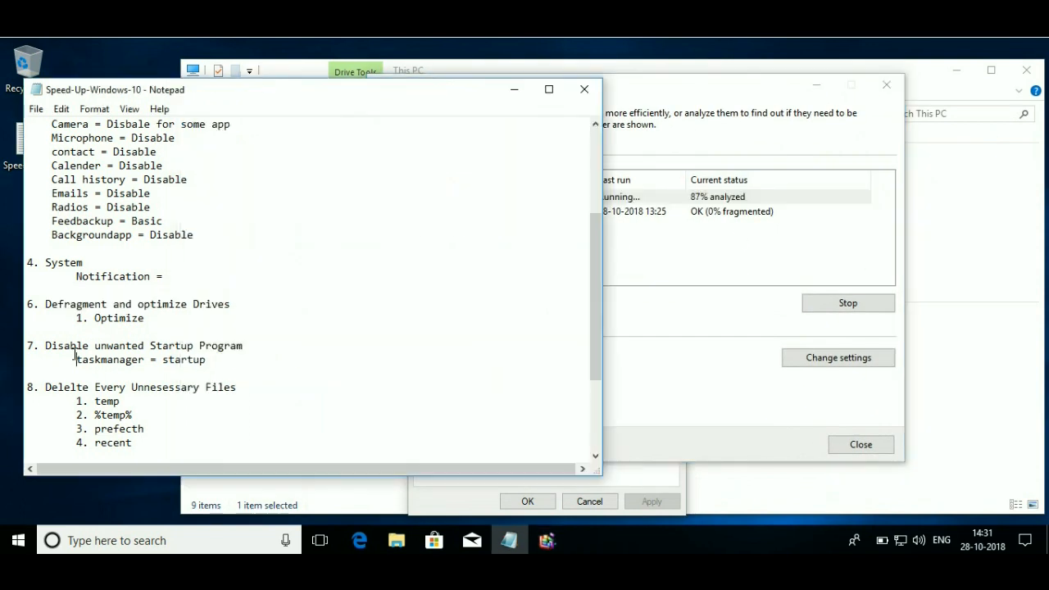
{"action": "left_click_drag", "start_coordinate": [47, 345], "coordinate": [251, 348]}
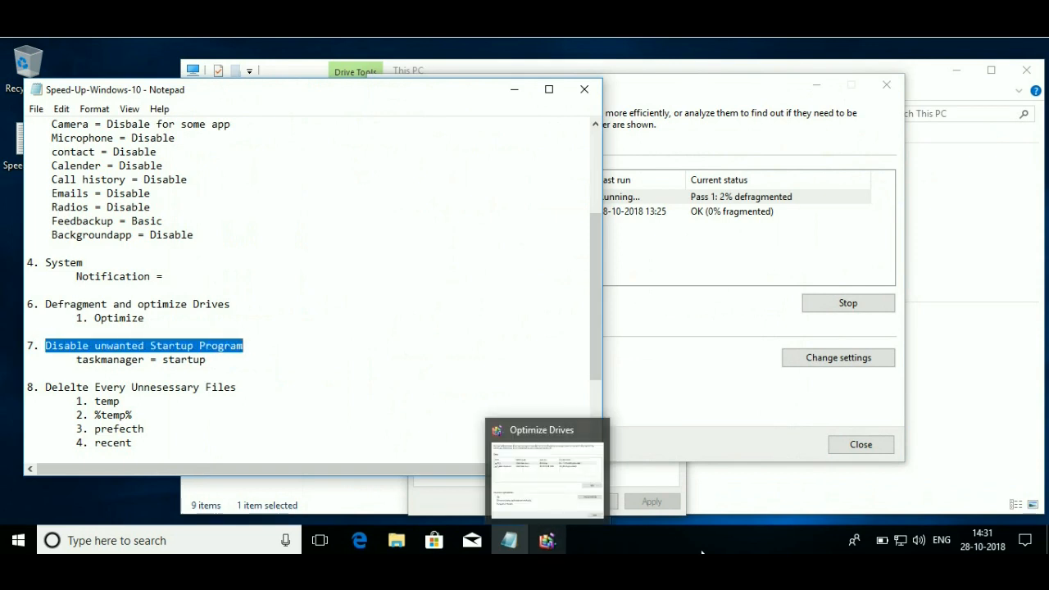
{"action": "right_click", "coordinate": [667, 539]}
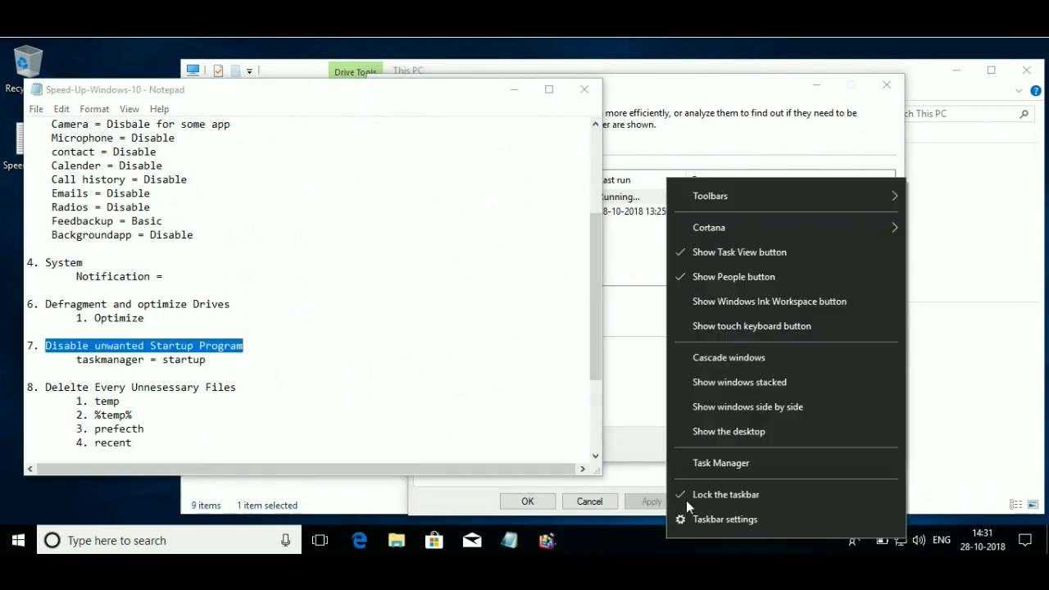
{"action": "left_click", "coordinate": [700, 468]}
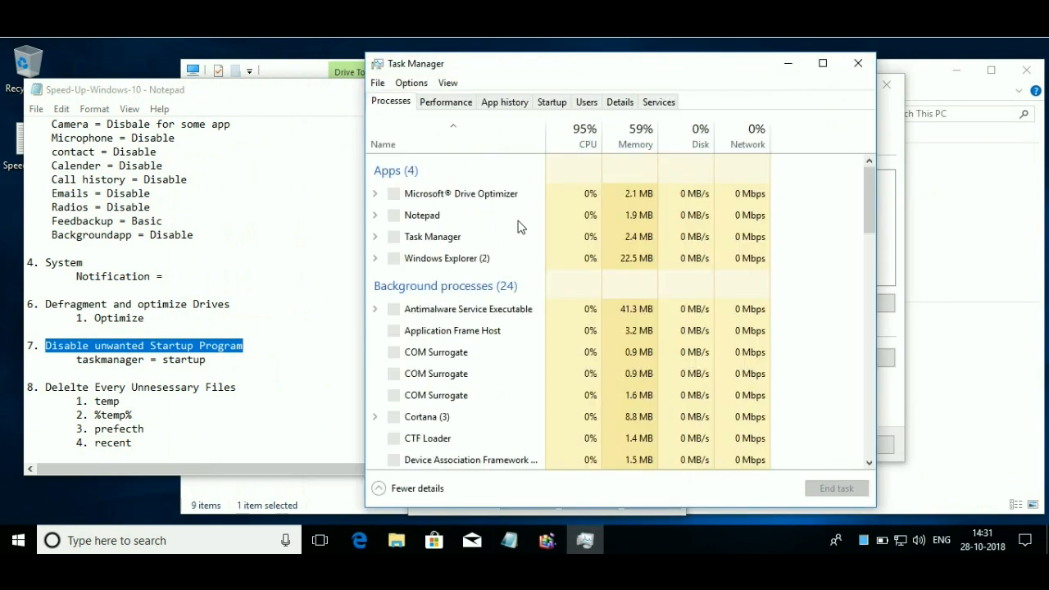
{"action": "left_click", "coordinate": [553, 104]}
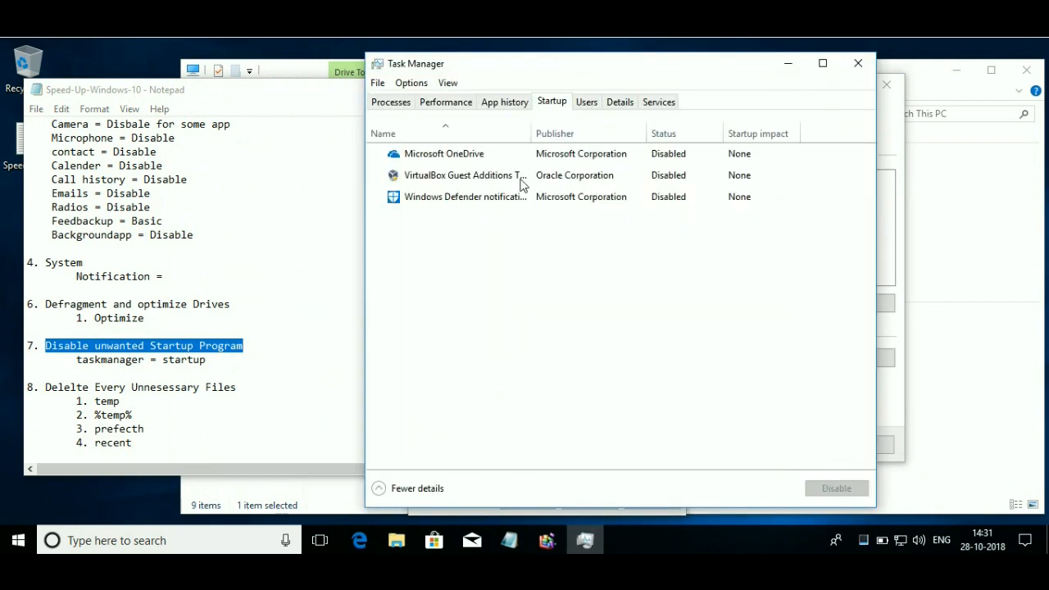
Check the available startup options for Microsoft OneDrive without changing them, and close Task Manager.
{"action": "right_click", "coordinate": [616, 156]}
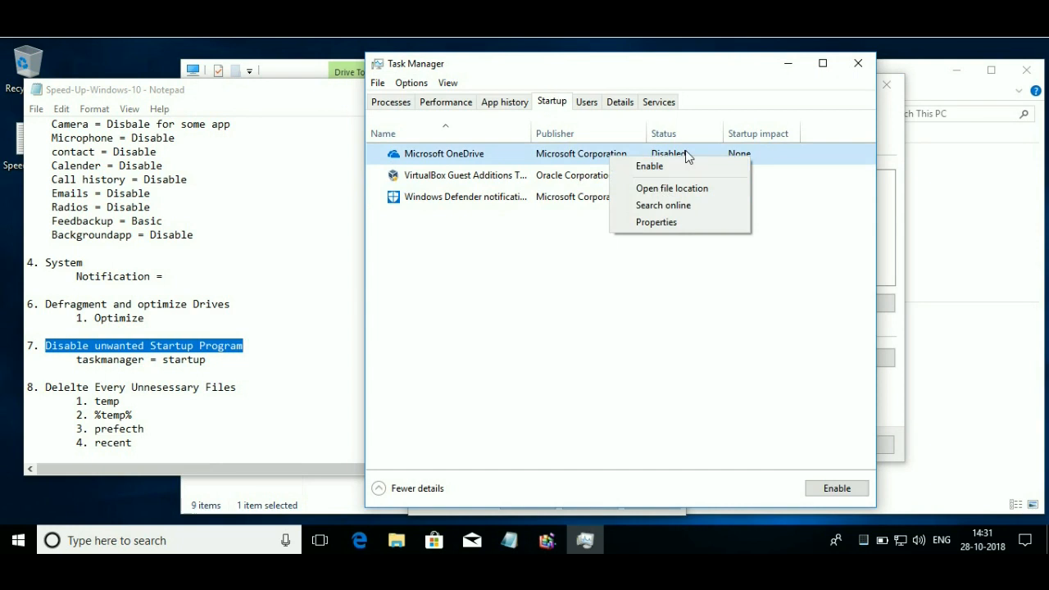
{"action": "left_click", "coordinate": [514, 244]}
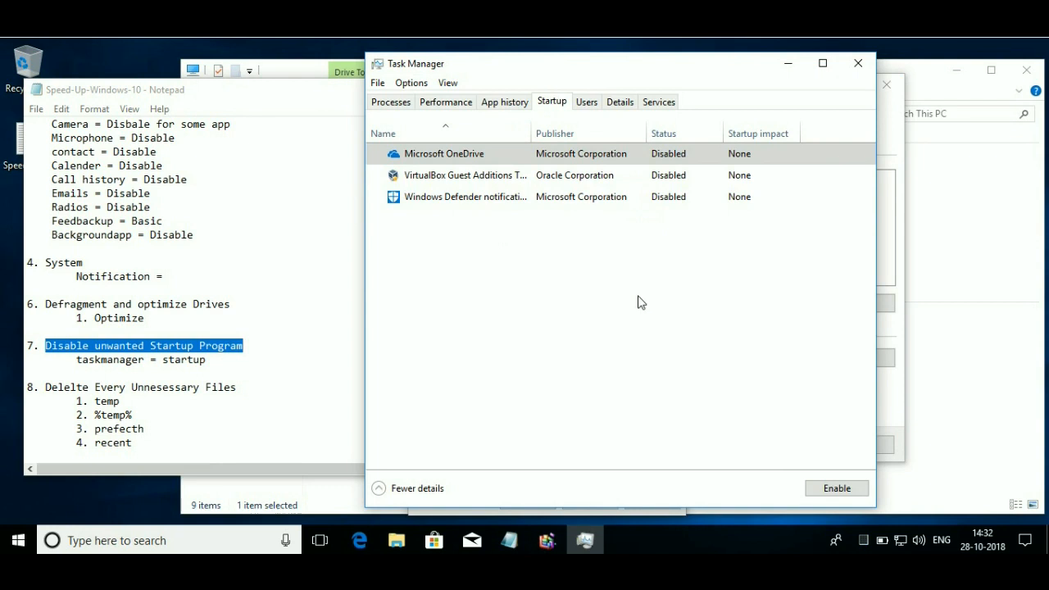
{"action": "left_click", "coordinate": [861, 66]}
Review the notes' list of unnecessary files to delete, from temp through Recycle Bin.
{"action": "left_click", "coordinate": [182, 387]}
{"action": "scroll", "coordinate": [182, 387], "scroll_direction": "down", "scroll_amount": 2}
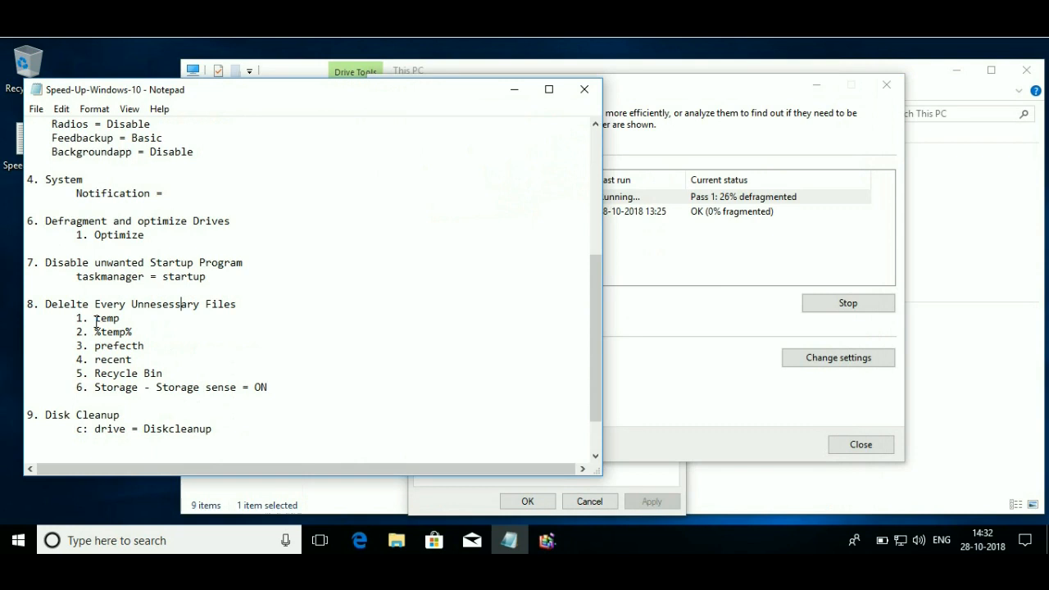
{"action": "left_click_drag", "start_coordinate": [104, 352], "coordinate": [142, 376]}
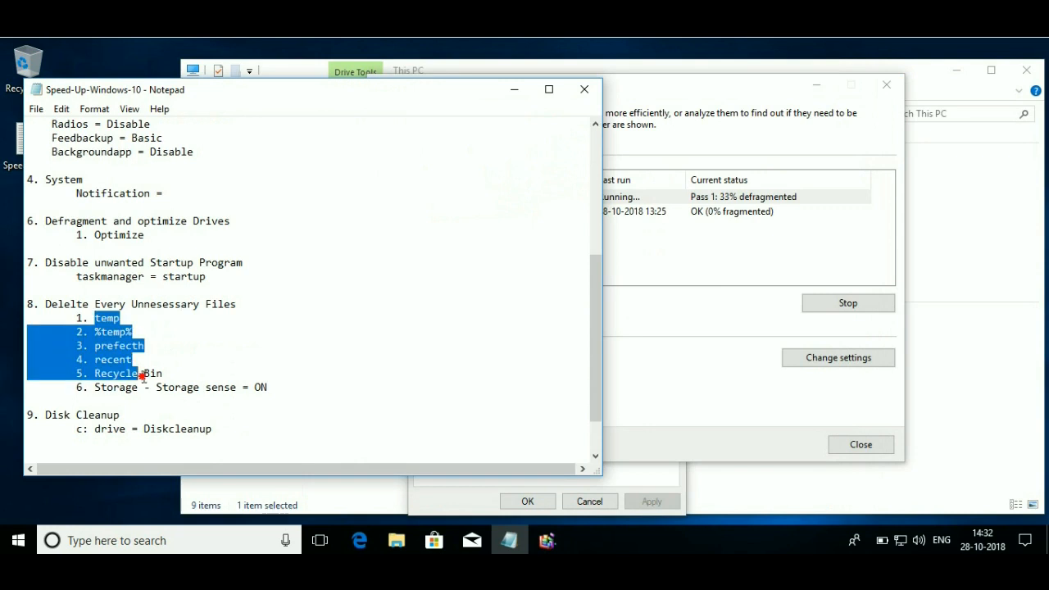
{"action": "left_click", "coordinate": [178, 371]}
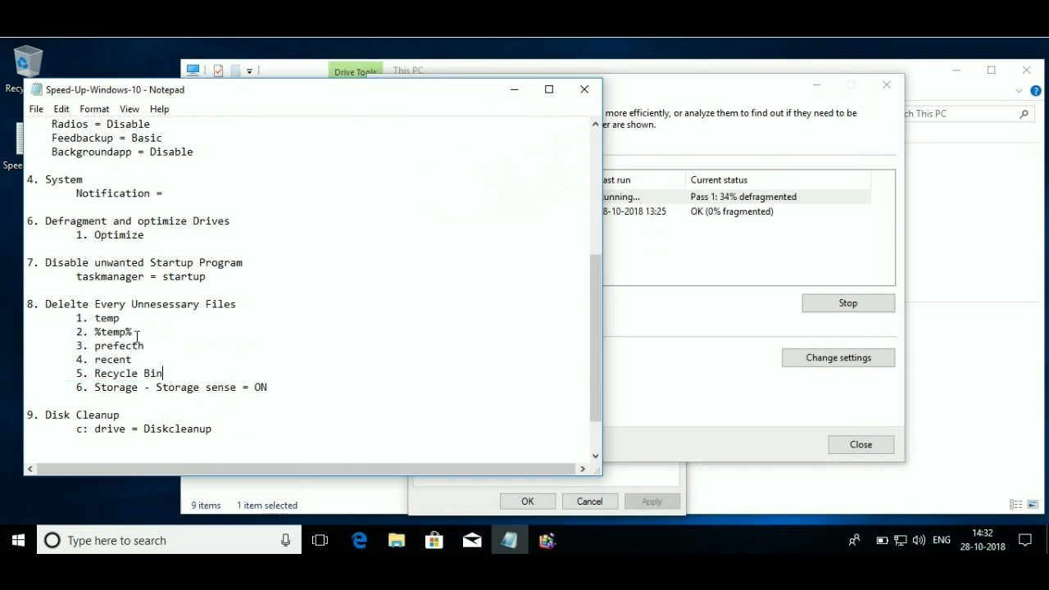
Open the Windows Temp folder by running "temp" from the Run dialog.
{"action": "key", "text": "super"}
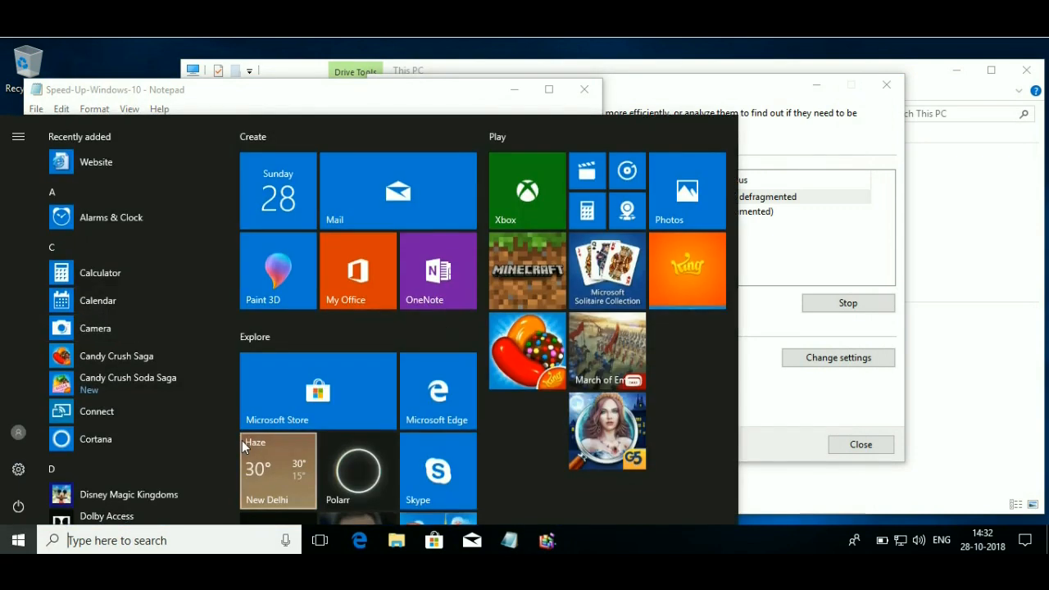
{"action": "key", "text": "super+r"}
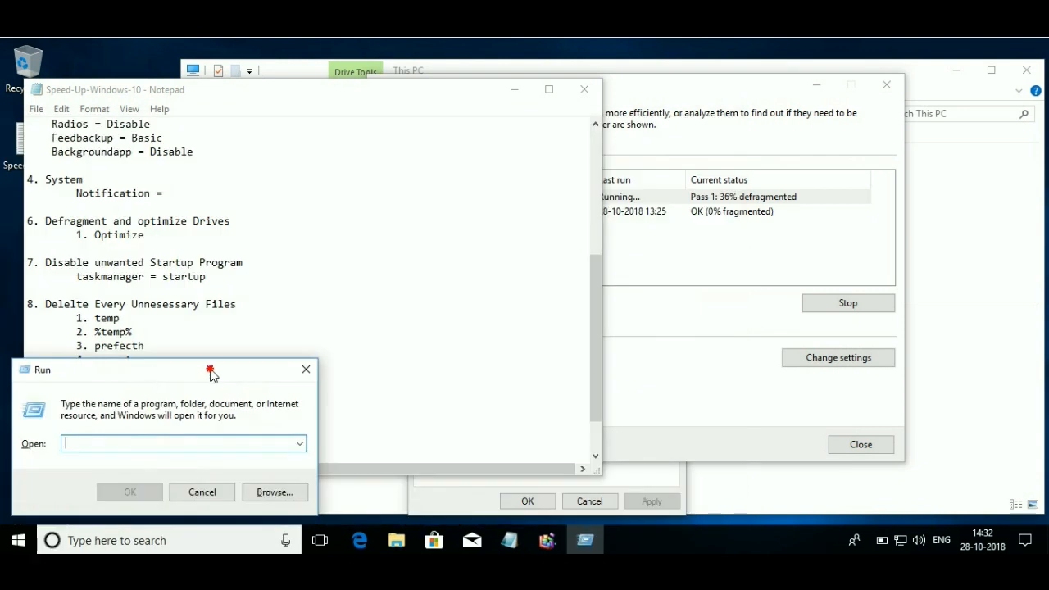
{"action": "left_click_drag", "start_coordinate": [211, 373], "coordinate": [444, 331]}
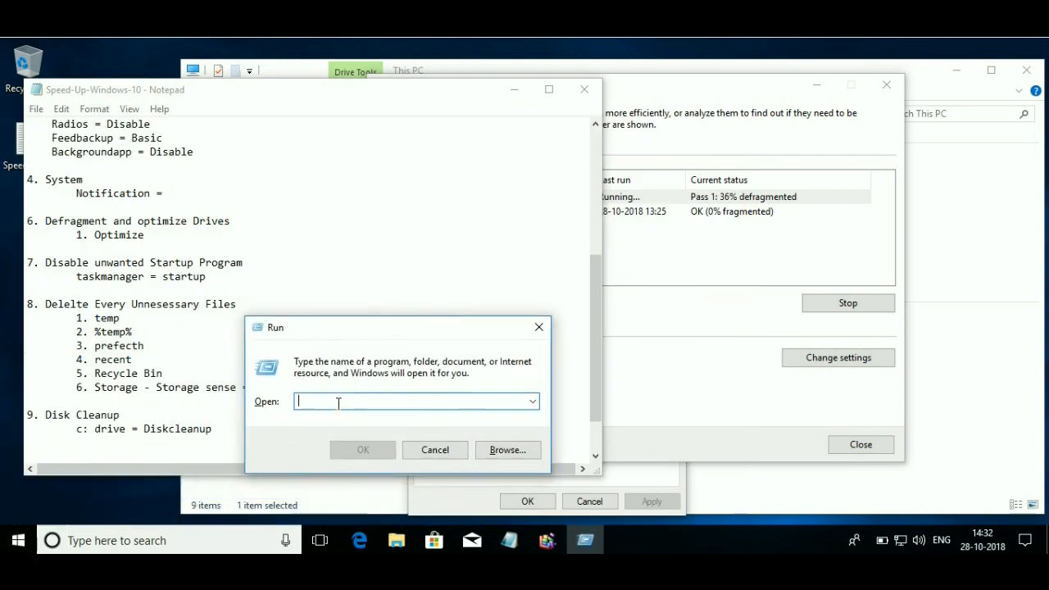
{"action": "type", "text": "temp"}
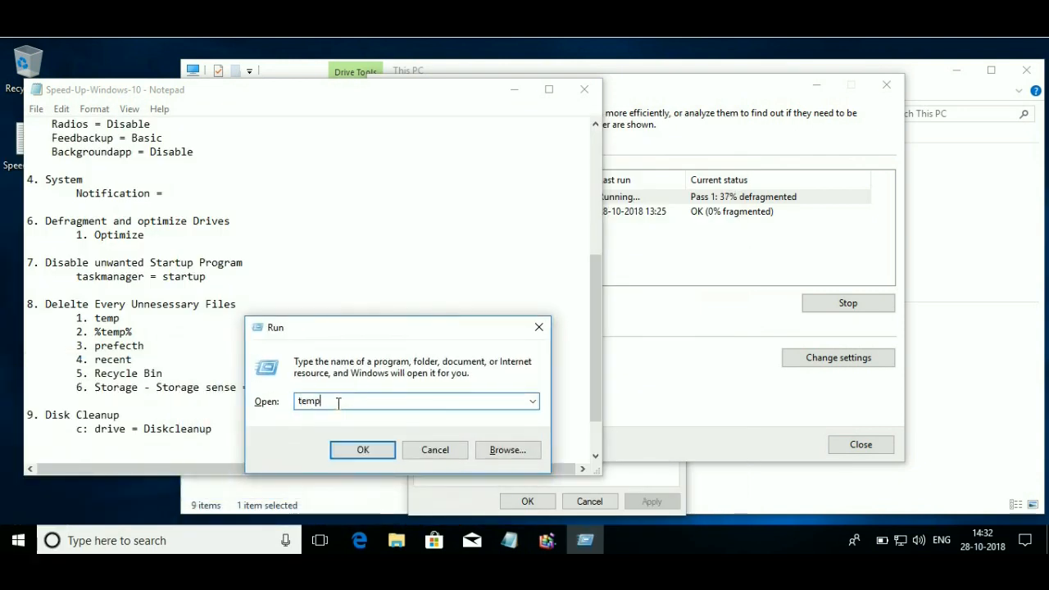
{"action": "key", "text": "Return"}
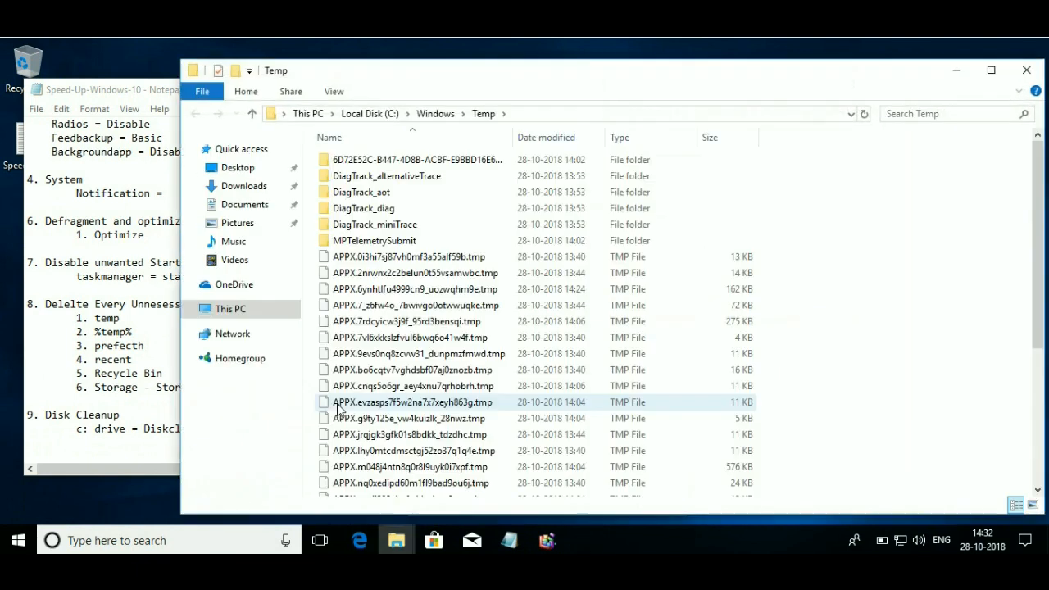
Permanently delete everything in the Windows Temp folder, skipping all files in use, and close the folder.
{"action": "key", "text": "ctrl+a"}
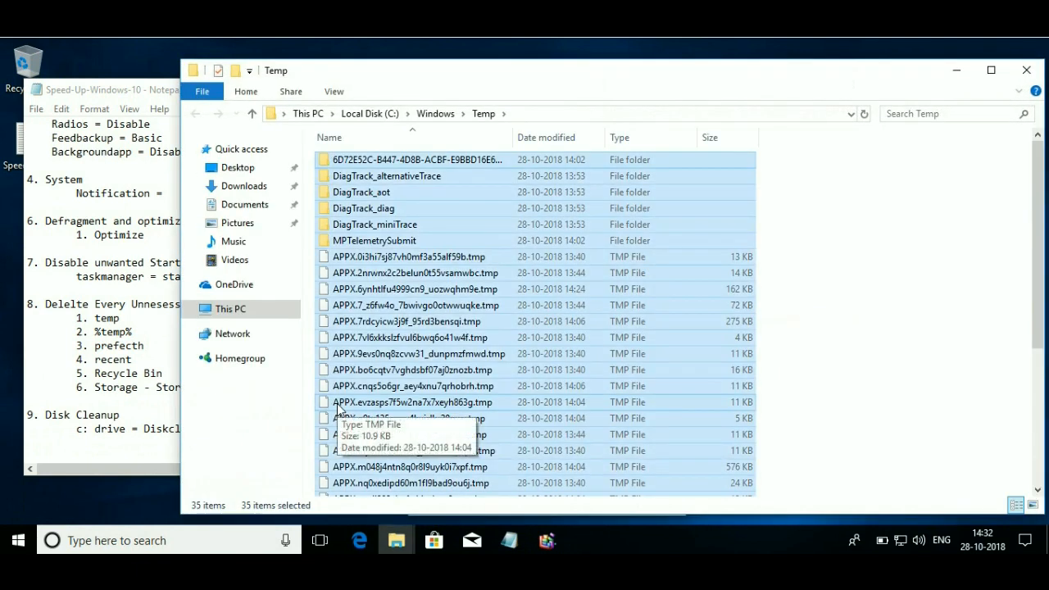
{"action": "key", "text": "shift+Delete"}
{"action": "key", "text": "Return"}
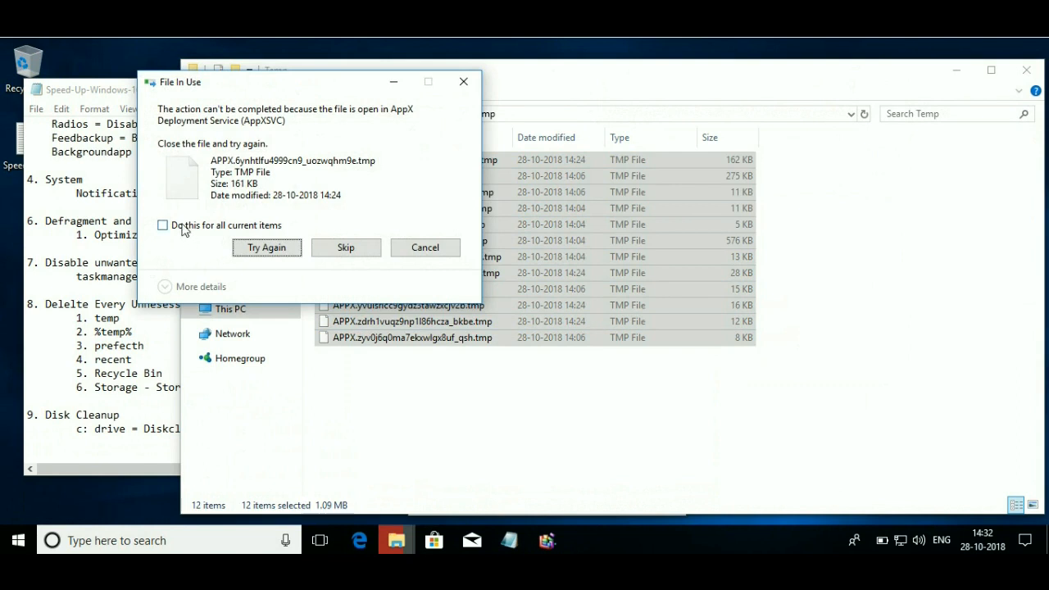
{"action": "left_click", "coordinate": [184, 230]}
{"action": "left_click", "coordinate": [345, 248]}
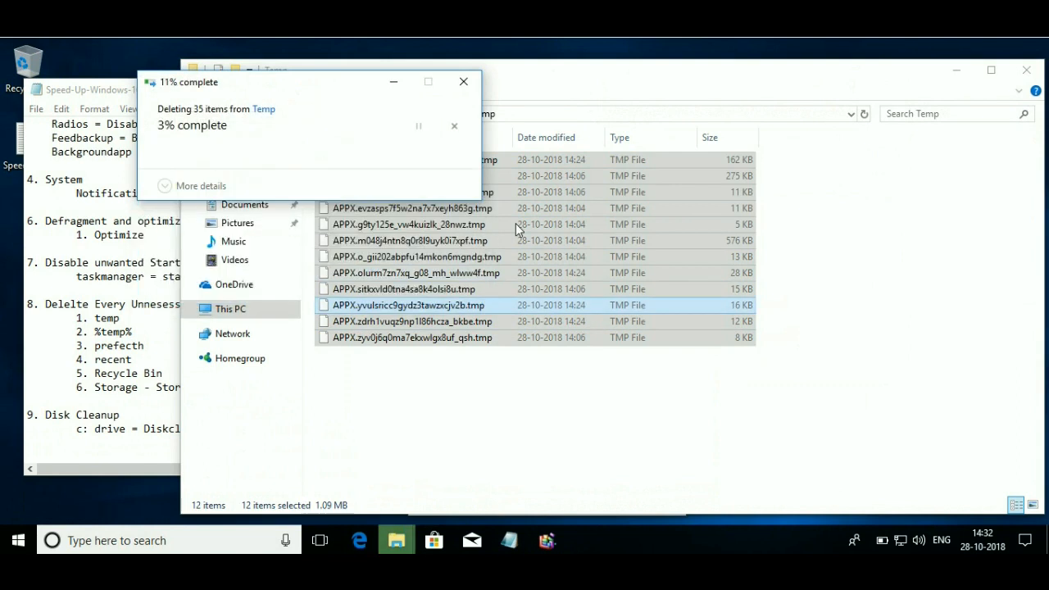
{"action": "left_click", "coordinate": [1037, 72]}
Open the user's temporary files folder by running "%temp%" from the Run dialog, and close the folder.
{"action": "key", "text": "super+r"}
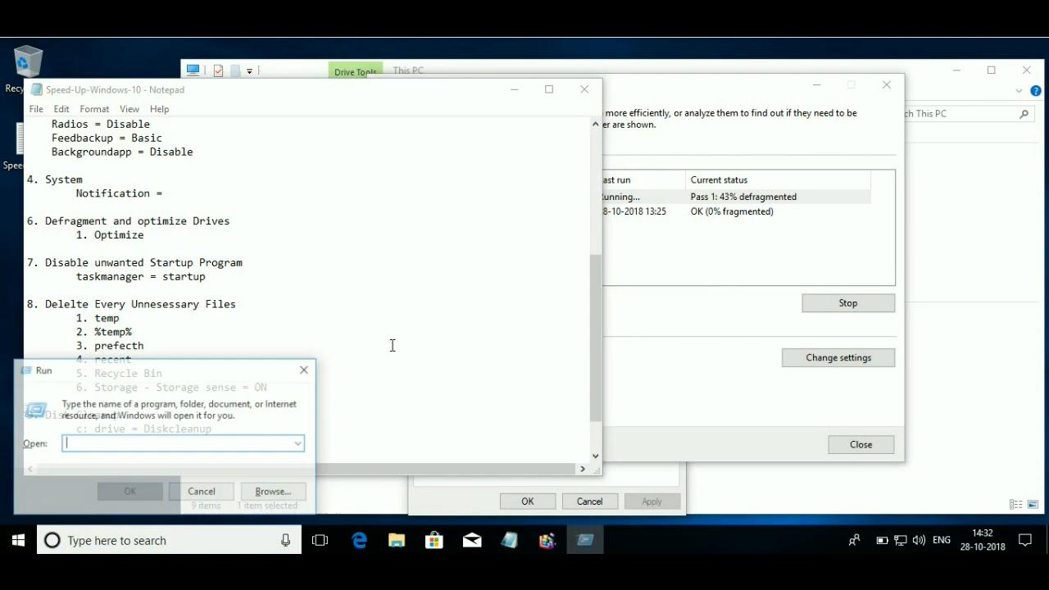
{"action": "type", "text": "$"}
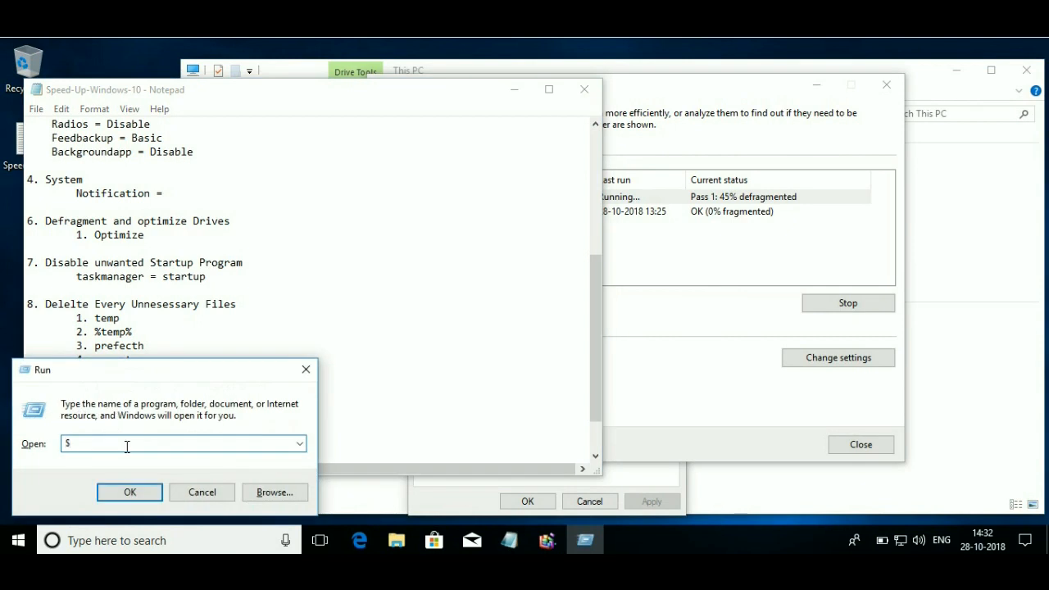
{"action": "key", "text": "BackSpace"}
{"action": "type", "text": "%temp%"}
{"action": "key", "text": "Return"}
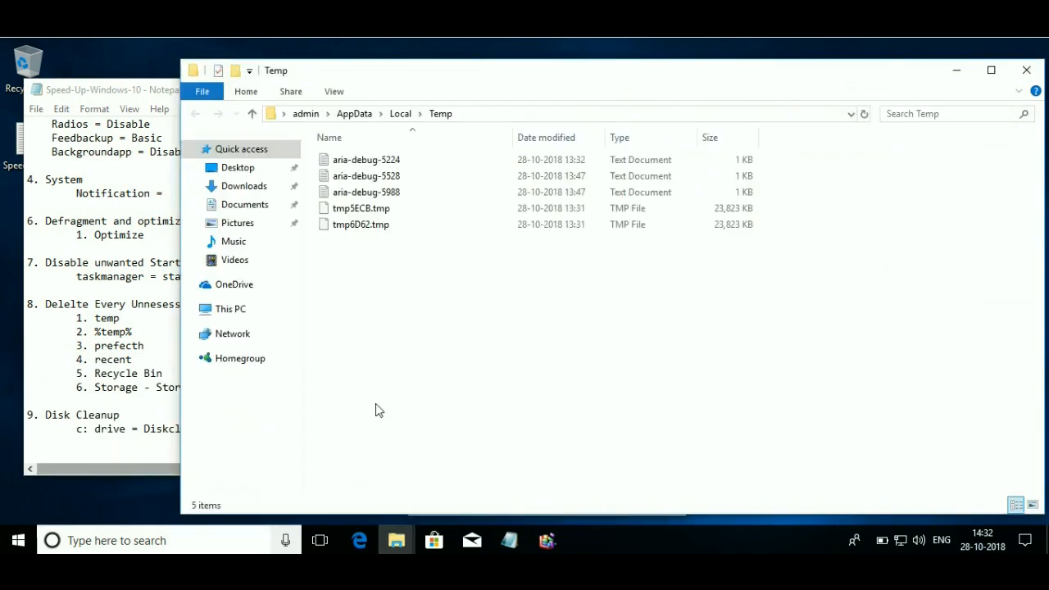
{"action": "left_click", "coordinate": [1027, 72]}
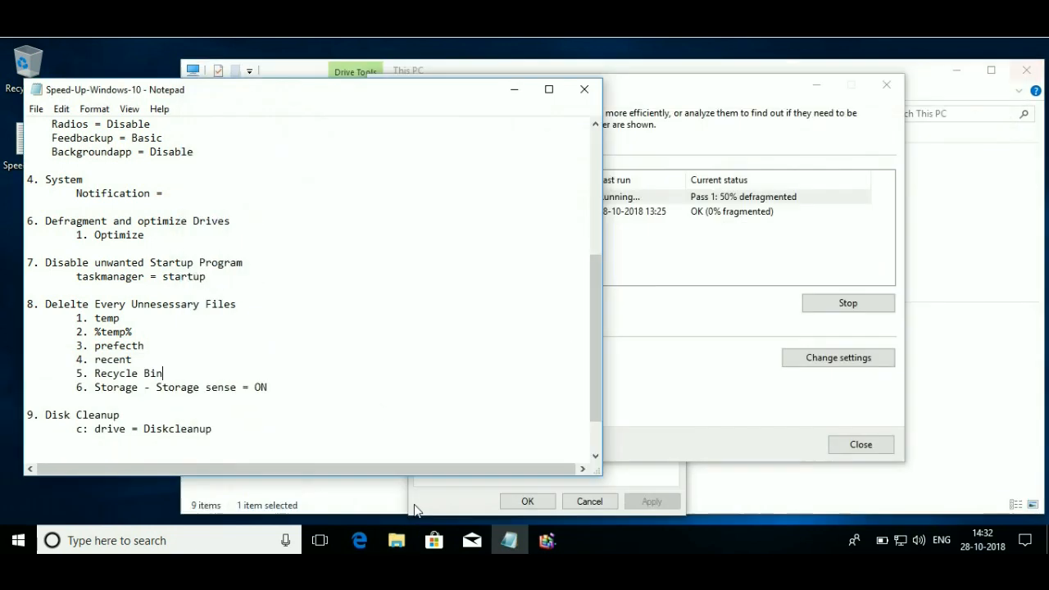
Open the Windows Prefetch folder by running "prefetch" from the Run dialog, granting permanent access to it.
{"action": "key", "text": "super+r"}
{"action": "type", "text": "p"}
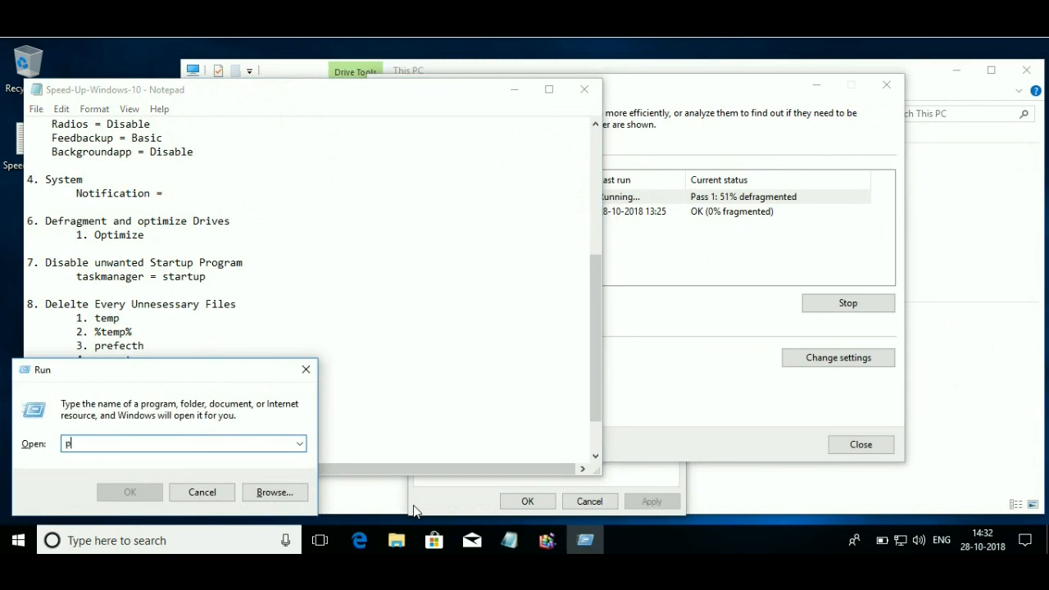
{"action": "type", "text": "re"}
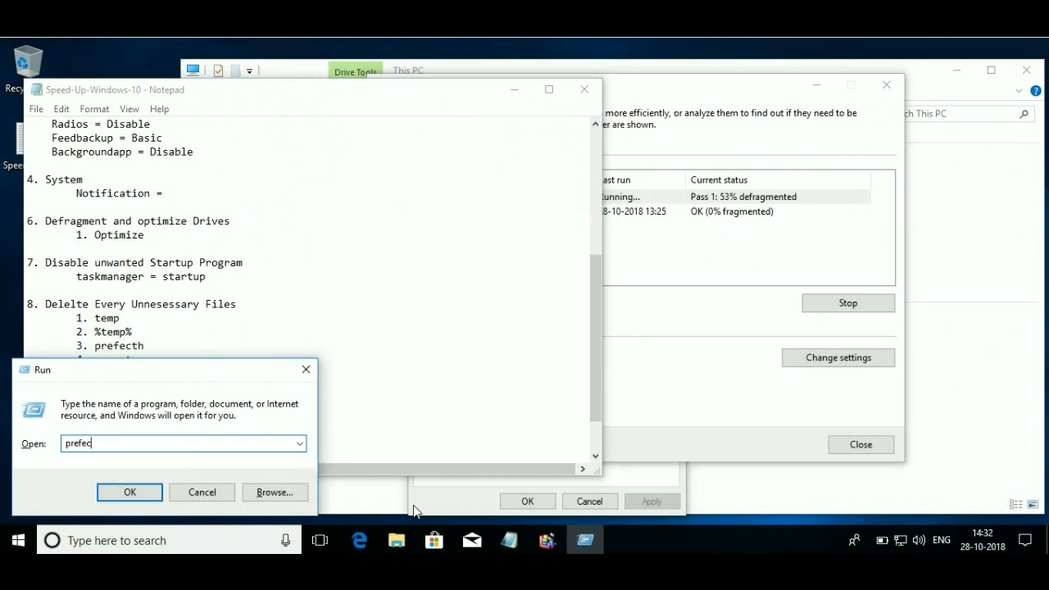
{"action": "type", "text": "fetch"}
{"action": "key", "text": "Return"}
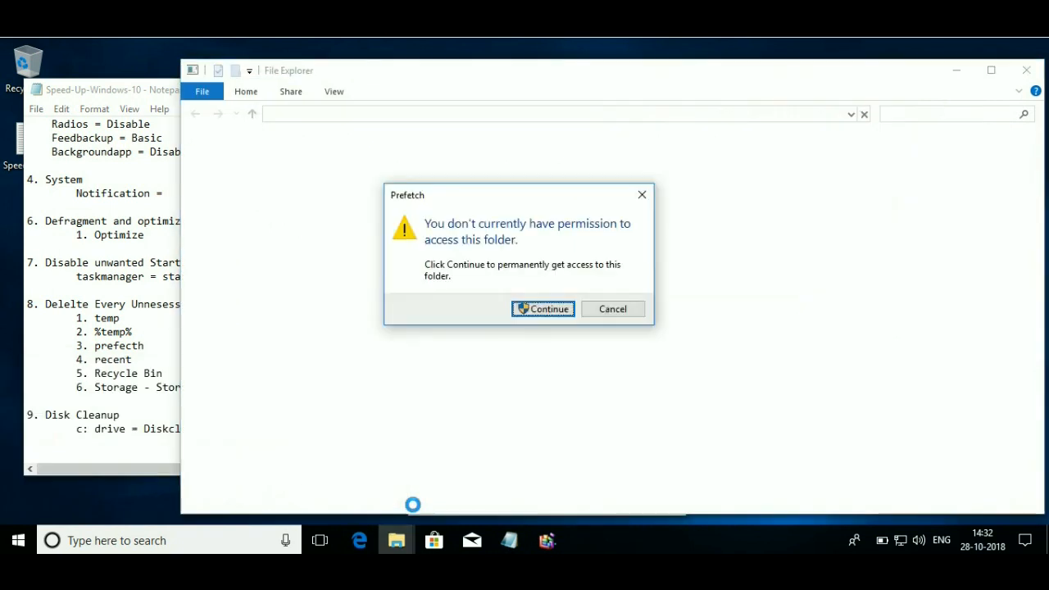
{"action": "key", "text": "Return"}
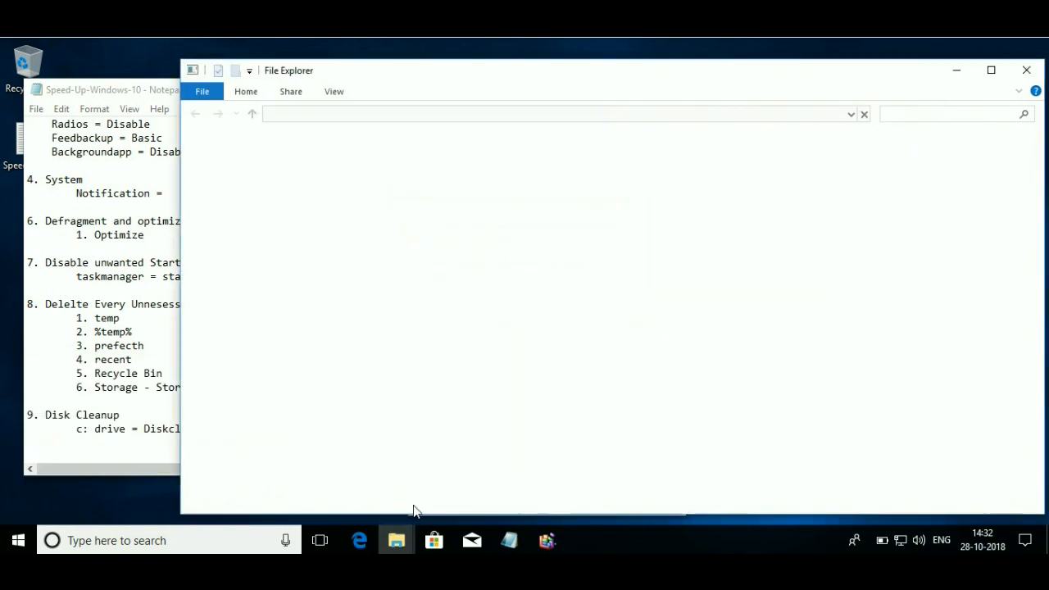
Permanently delete everything in the Prefetch folder, skipping all files in use, and close the folder.
{"action": "key", "text": "ctrl+a"}
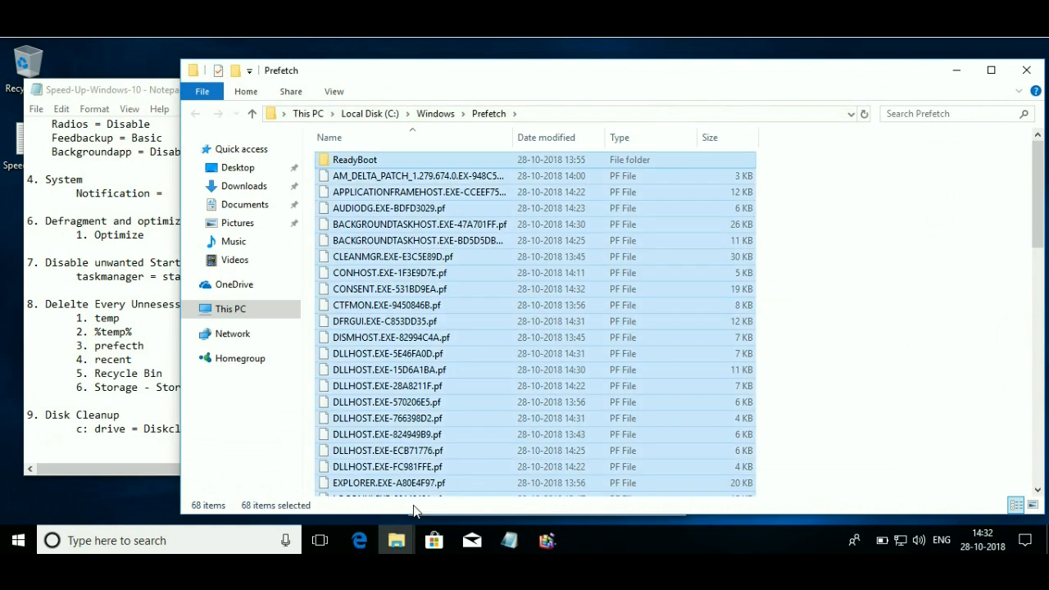
{"action": "key", "text": "shift+Delete"}
{"action": "key", "text": "Return"}
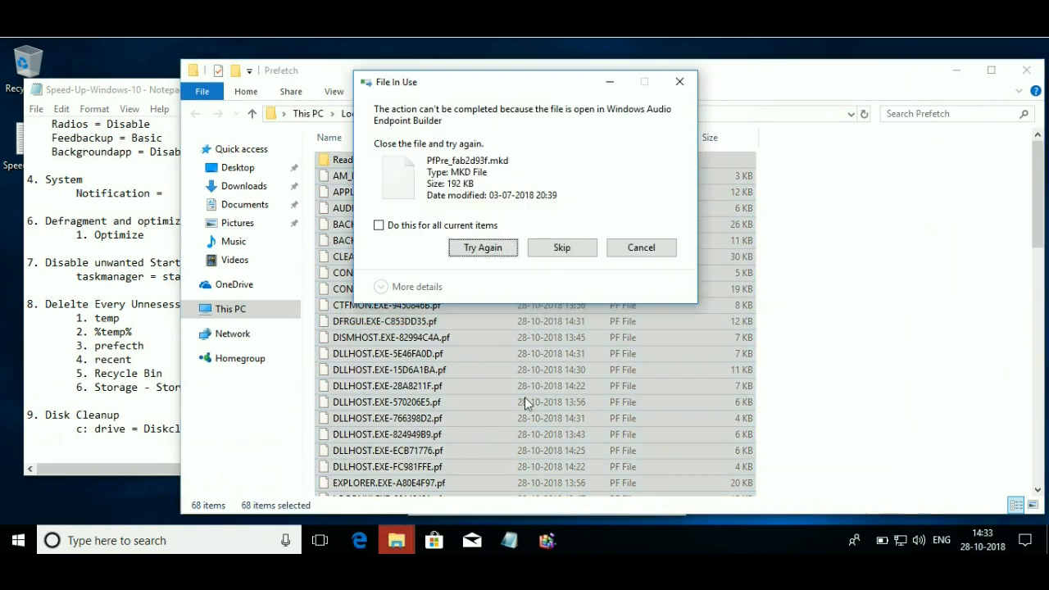
{"action": "left_click", "coordinate": [433, 226]}
{"action": "left_click", "coordinate": [580, 247]}
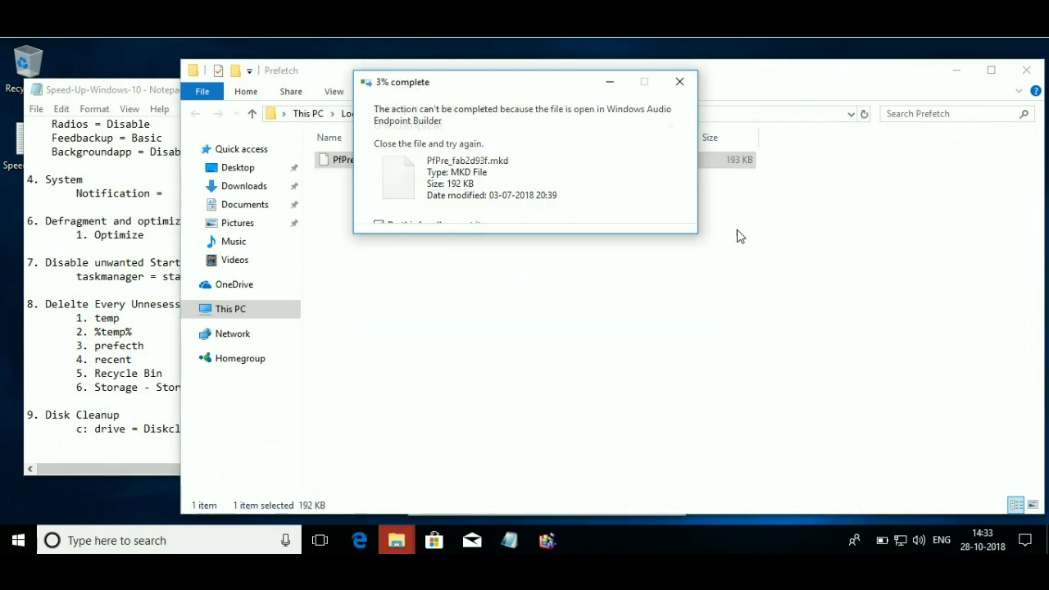
{"action": "left_click", "coordinate": [1026, 70]}
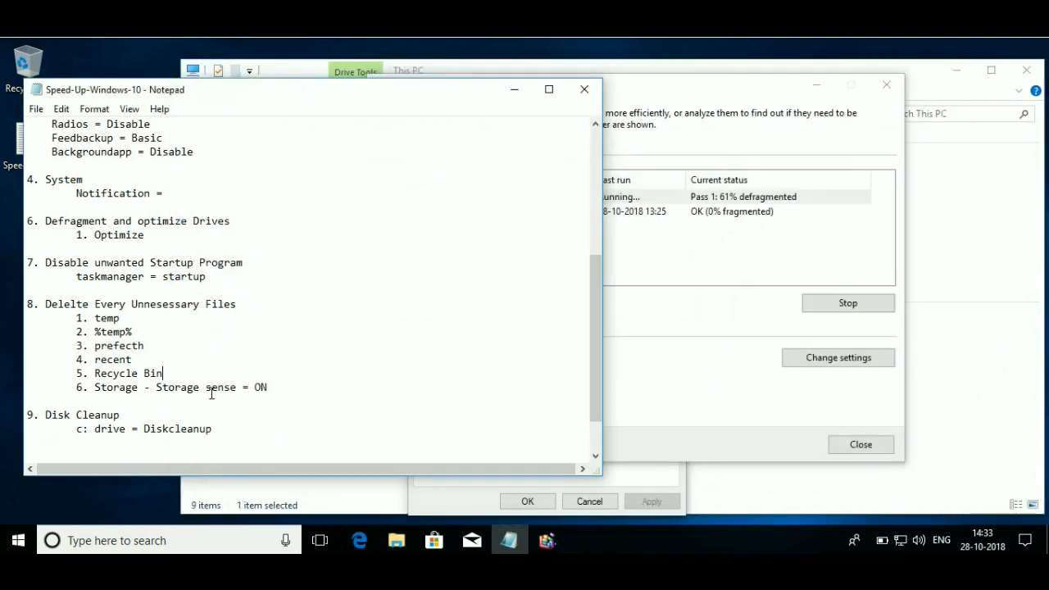
View the Recent folder by running "recent" and close it, and check whether the Recycle Bin can be emptied.
{"action": "key", "text": "super+r"}
{"action": "type", "text": "rec"}
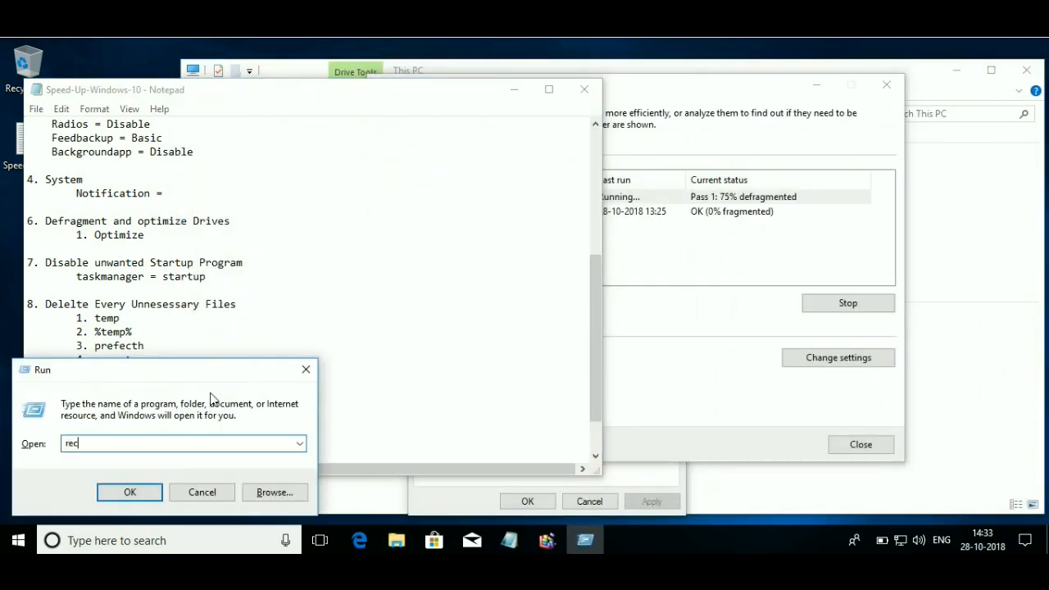
{"action": "key", "text": "Return"}
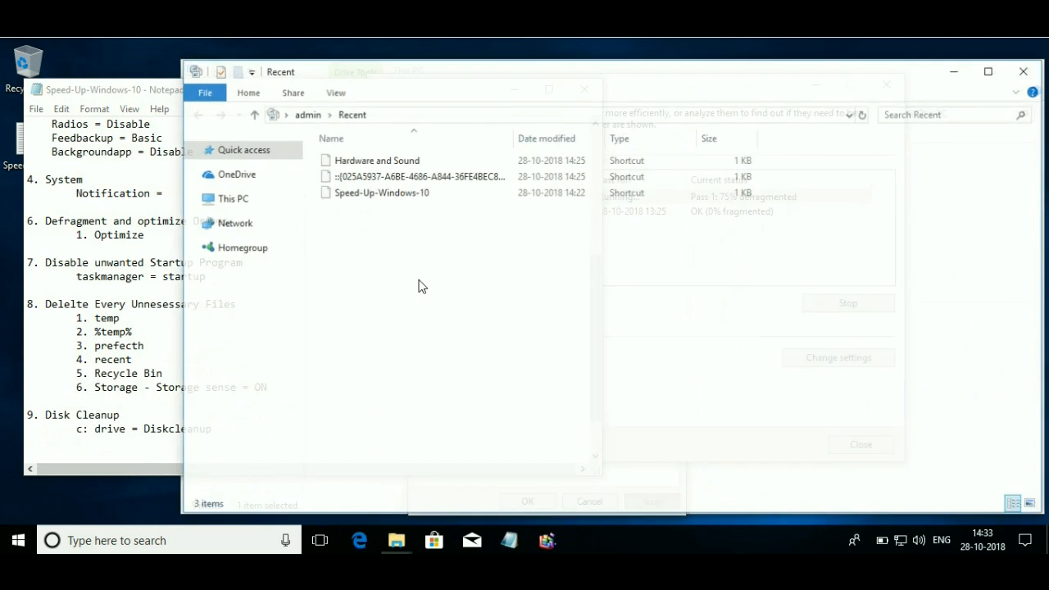
{"action": "left_click", "coordinate": [1026, 70]}
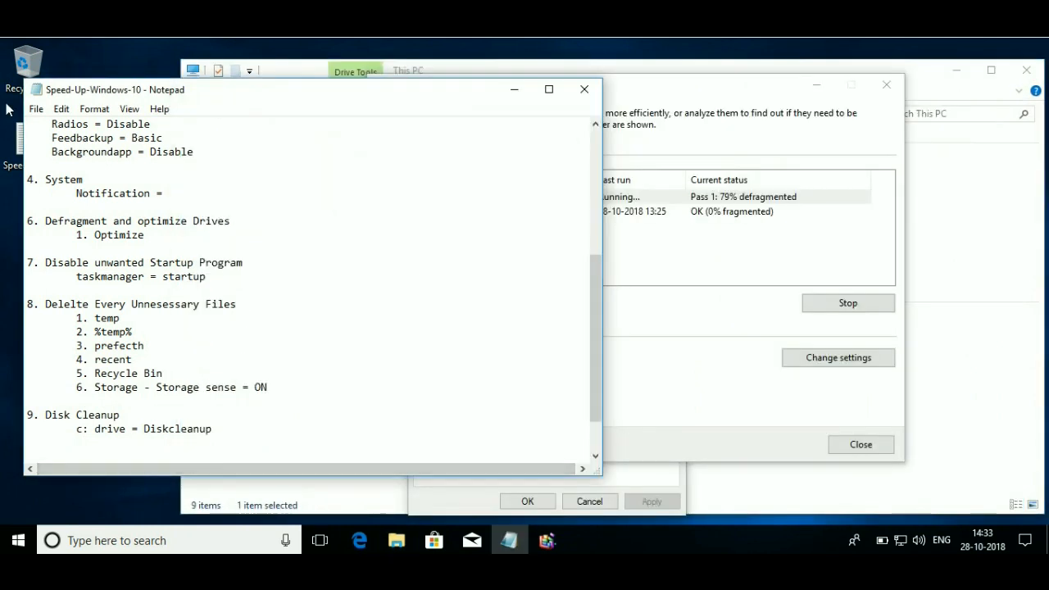
{"action": "right_click", "coordinate": [22, 62]}
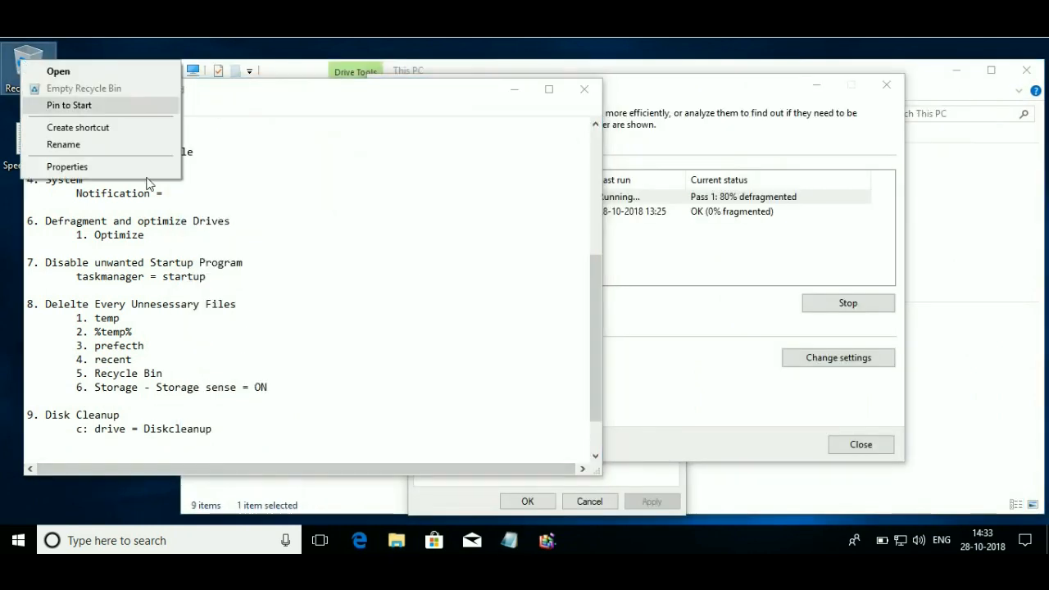
{"action": "left_click", "coordinate": [299, 374]}
Search Windows for "storage", check the Storage sense setting in the Storage system settings, and close Settings.
{"action": "left_click_drag", "start_coordinate": [95, 387], "coordinate": [133, 387]}
{"action": "left_click", "coordinate": [115, 540]}
{"action": "type", "text": "storag"}
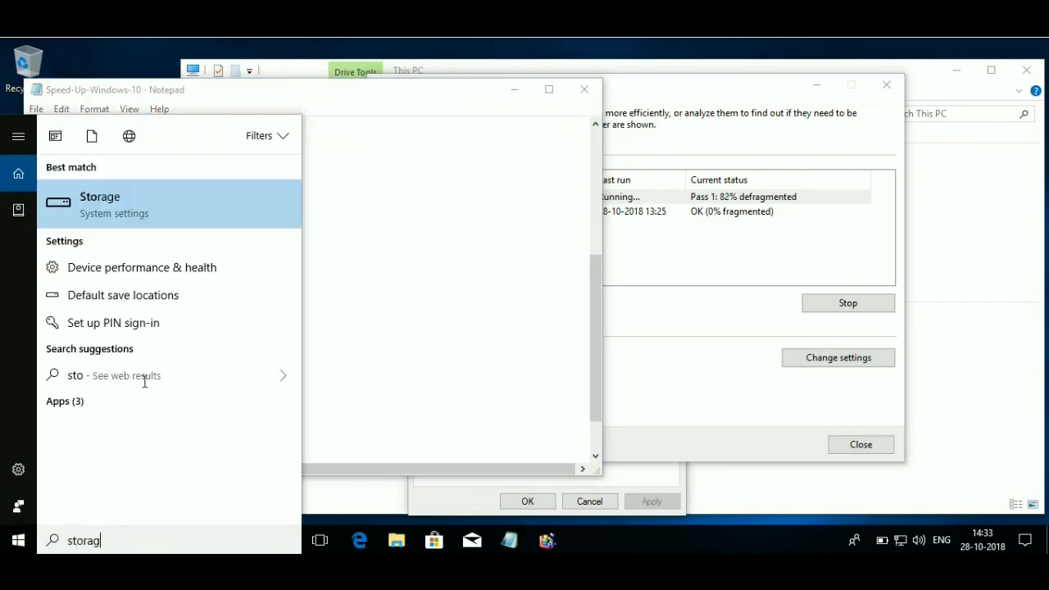
{"action": "type", "text": "e"}
{"action": "left_click", "coordinate": [121, 205]}
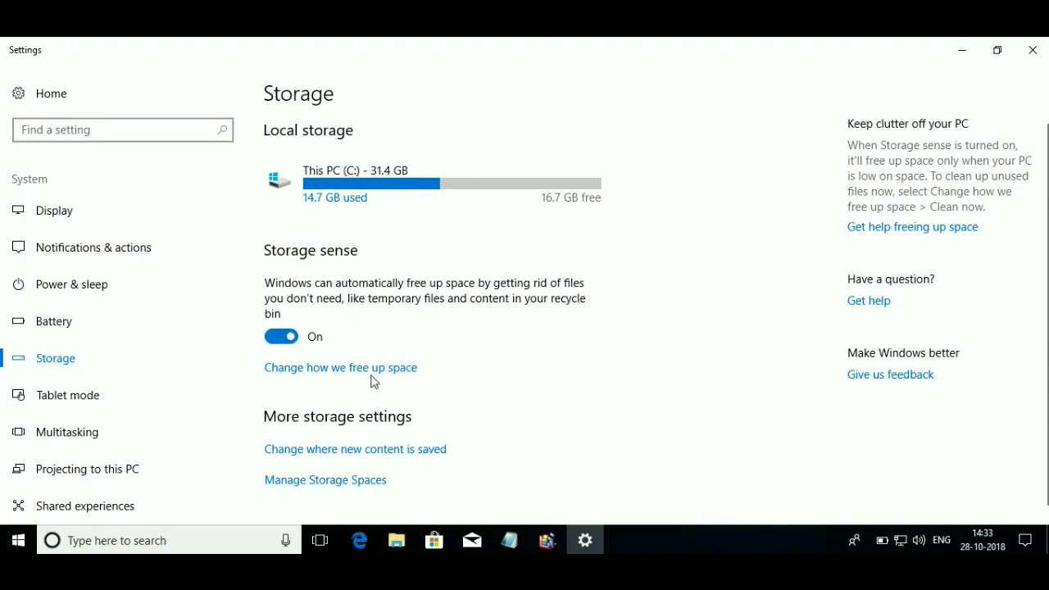
{"action": "left_click", "coordinate": [1035, 53]}
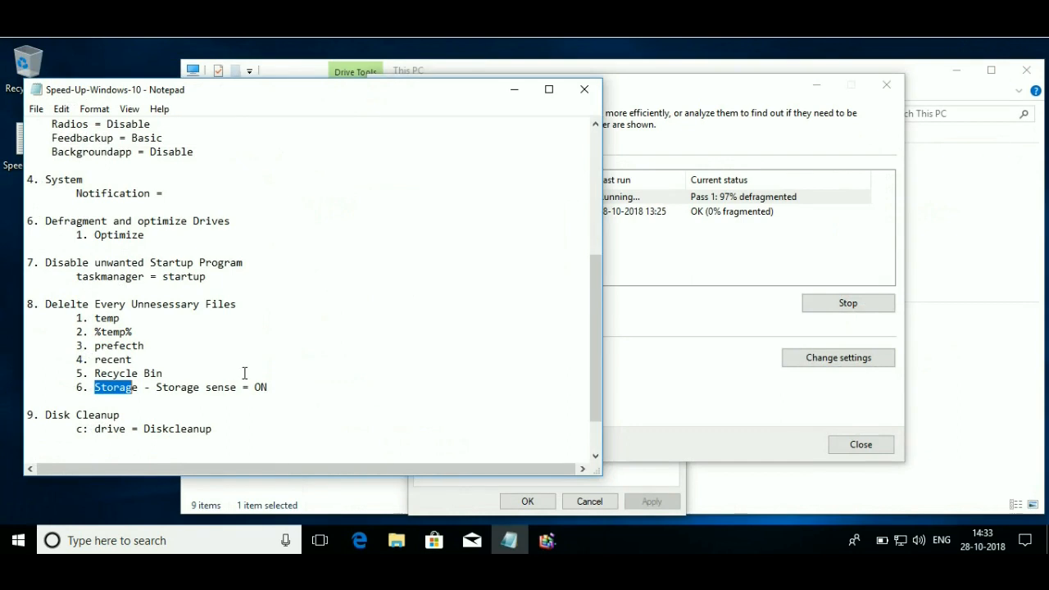
Close the drive optimization window and start Disk Cleanup from the general properties of Local Disk (C:).
{"action": "scroll", "coordinate": [39, 431], "scroll_direction": "down", "scroll_amount": 2}
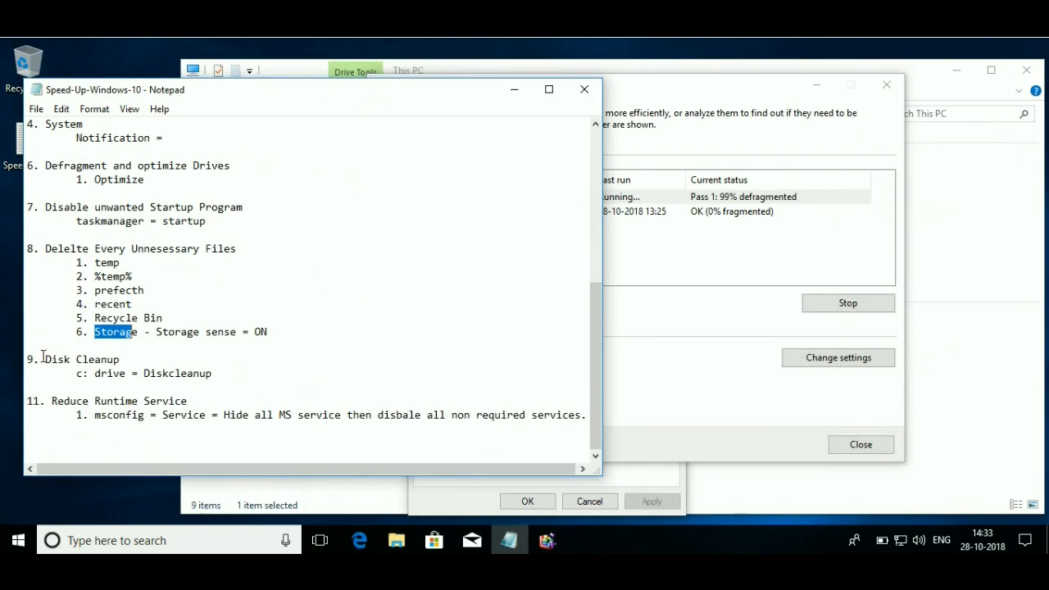
{"action": "left_click_drag", "start_coordinate": [41, 359], "coordinate": [121, 359]}
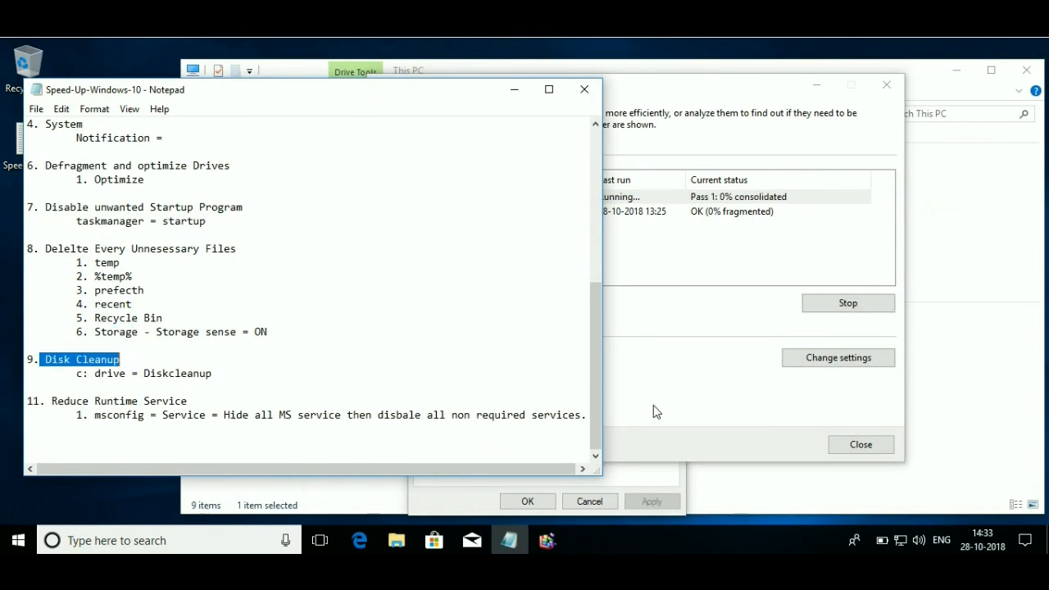
{"action": "left_click", "coordinate": [734, 408]}
{"action": "left_click", "coordinate": [873, 447]}
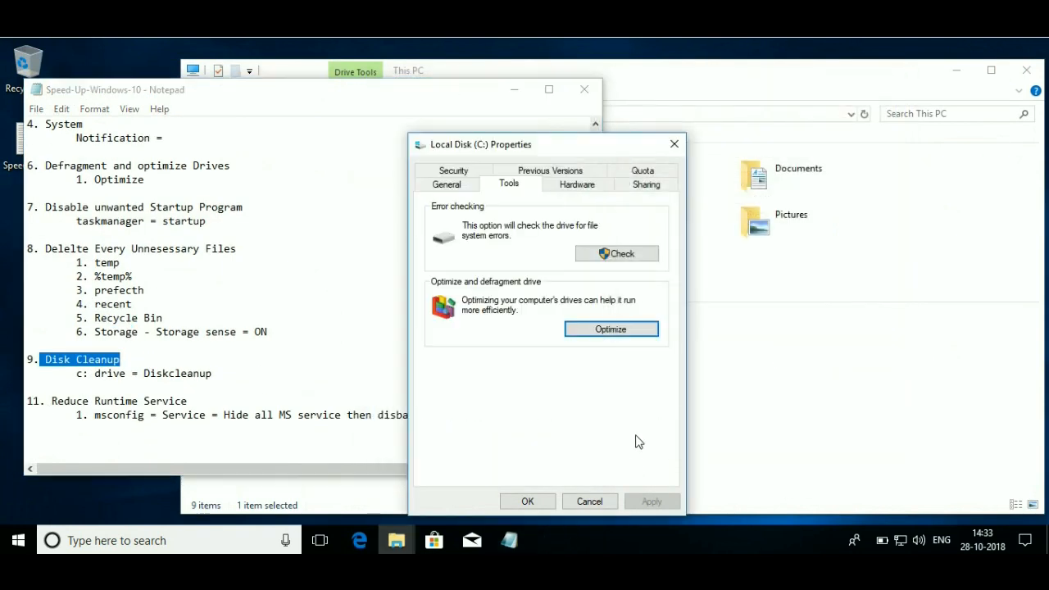
{"action": "left_click", "coordinate": [459, 185]}
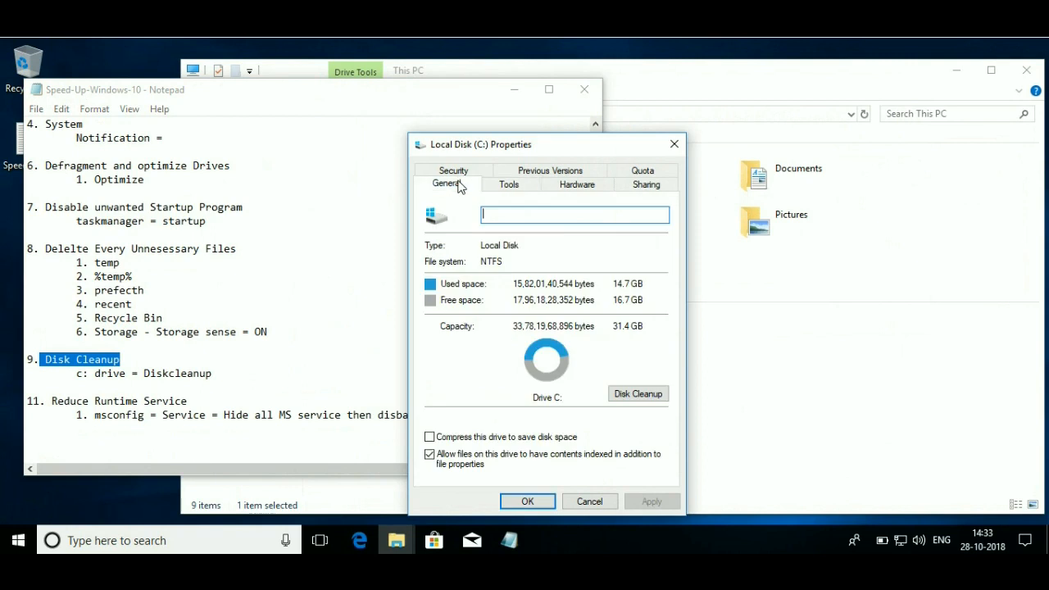
{"action": "left_click", "coordinate": [644, 402]}
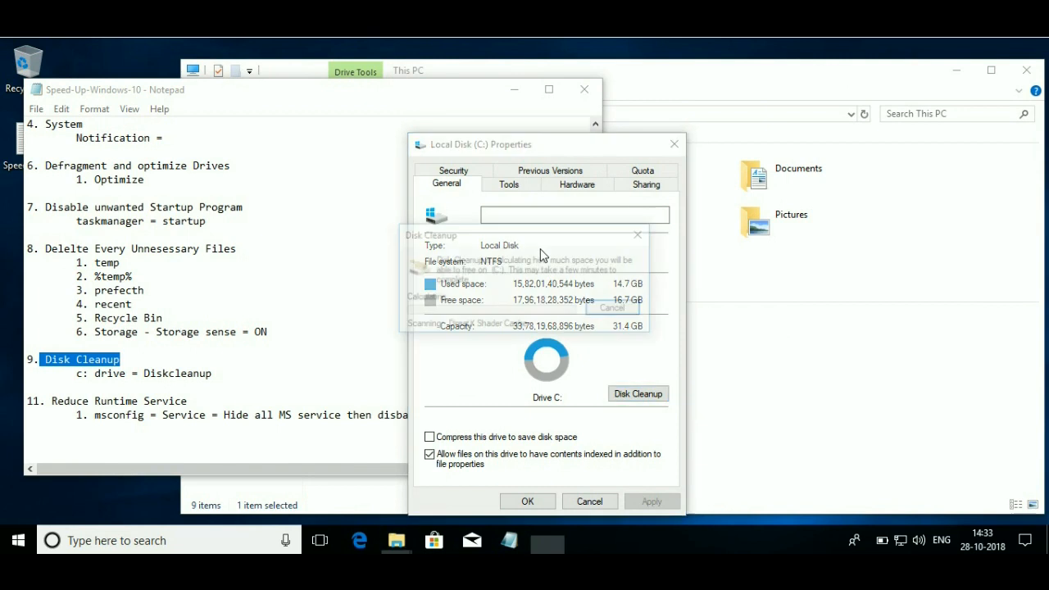
Extend the Disk Cleanup scan of drive C: to system files, moving its windows clear of the drive properties.
{"action": "left_click_drag", "start_coordinate": [541, 169], "coordinate": [627, 141]}
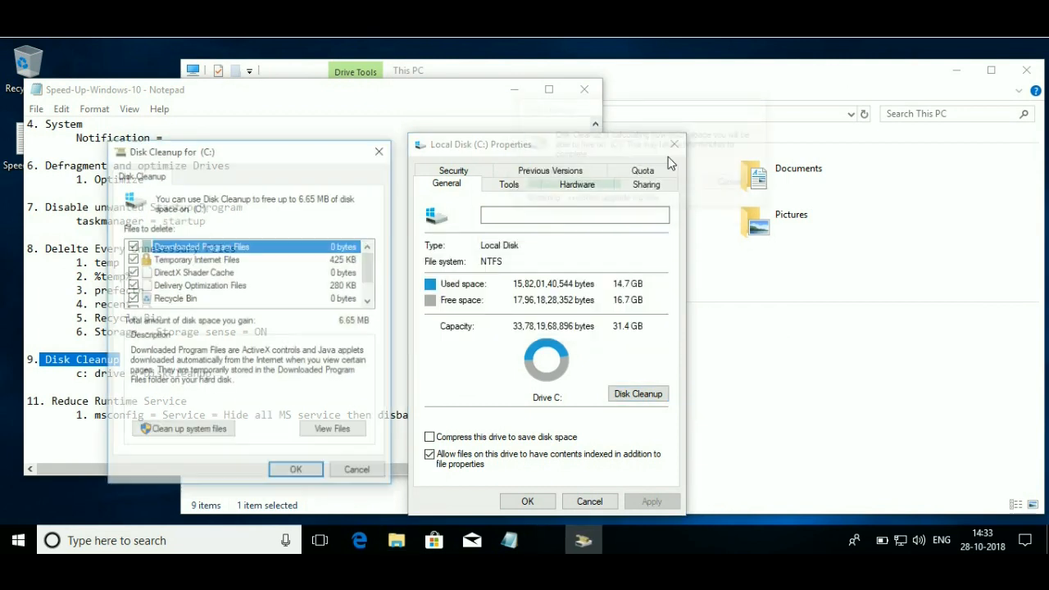
{"action": "left_click_drag", "start_coordinate": [242, 145], "coordinate": [607, 90]}
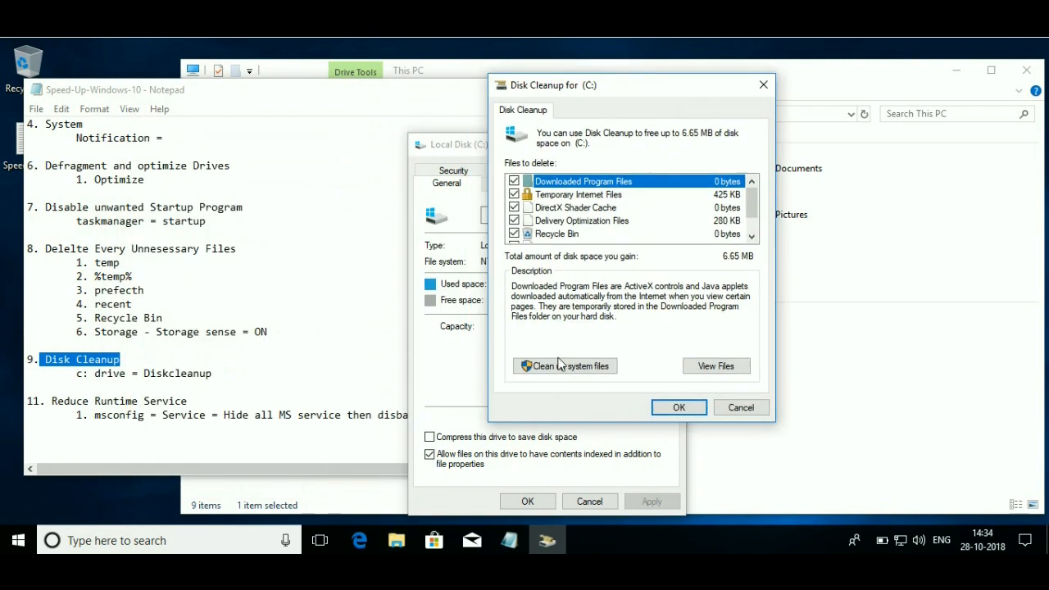
{"action": "left_click", "coordinate": [556, 370]}
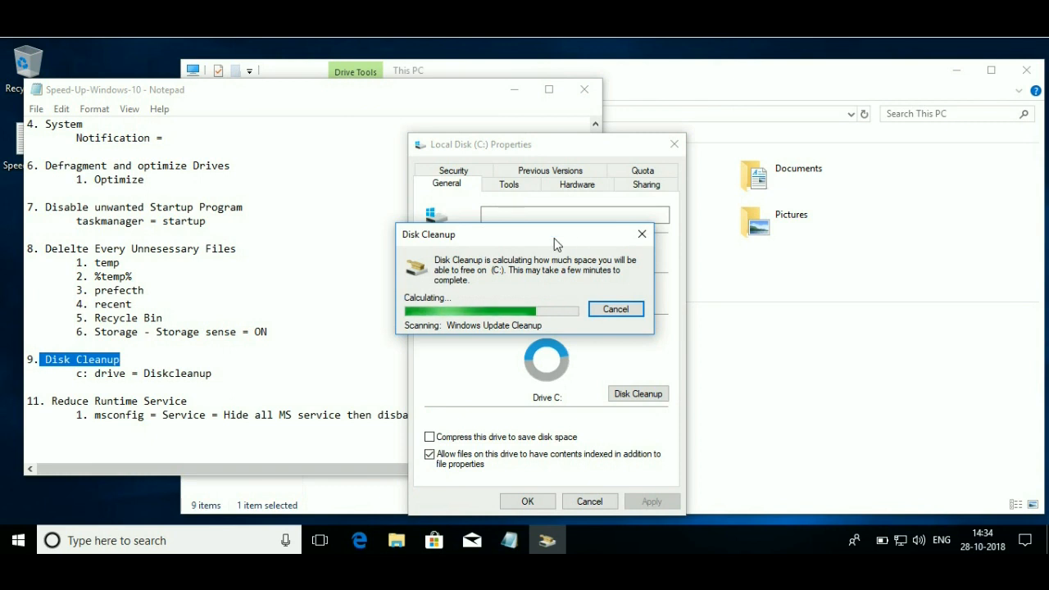
{"action": "left_click_drag", "start_coordinate": [554, 242], "coordinate": [758, 156]}
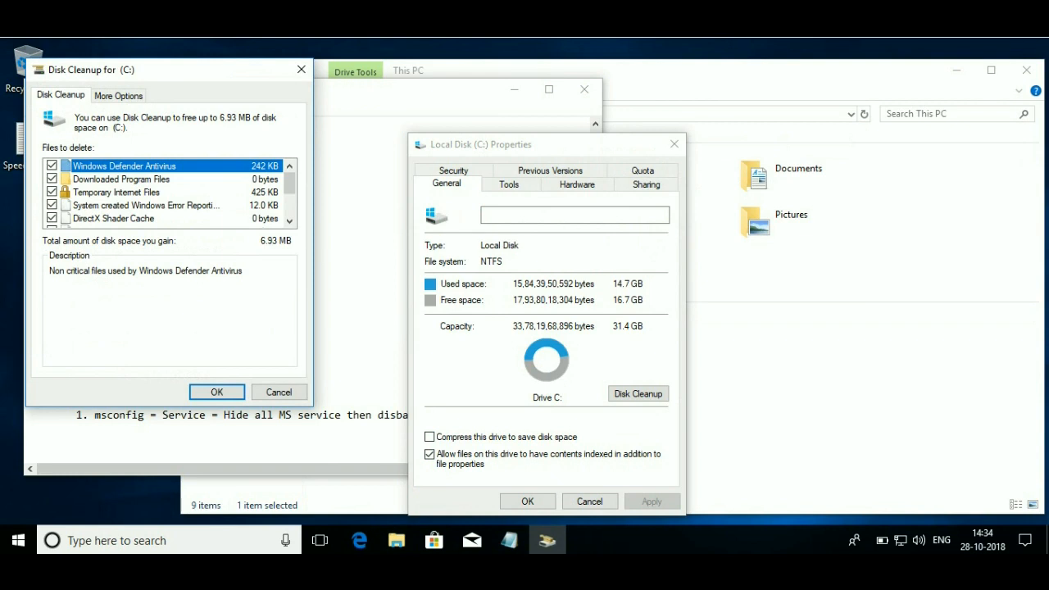
{"action": "left_click_drag", "start_coordinate": [198, 74], "coordinate": [798, 102]}
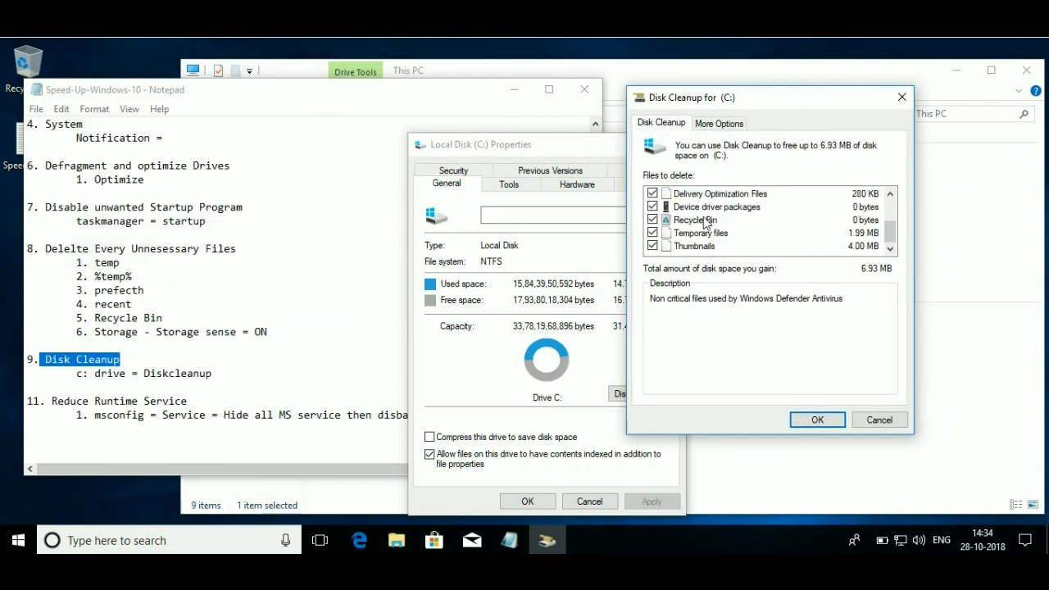
Permanently delete the checked Disk Cleanup file categories on drive C:, and close the Local Disk (C:) properties.
{"action": "left_click", "coordinate": [819, 421]}
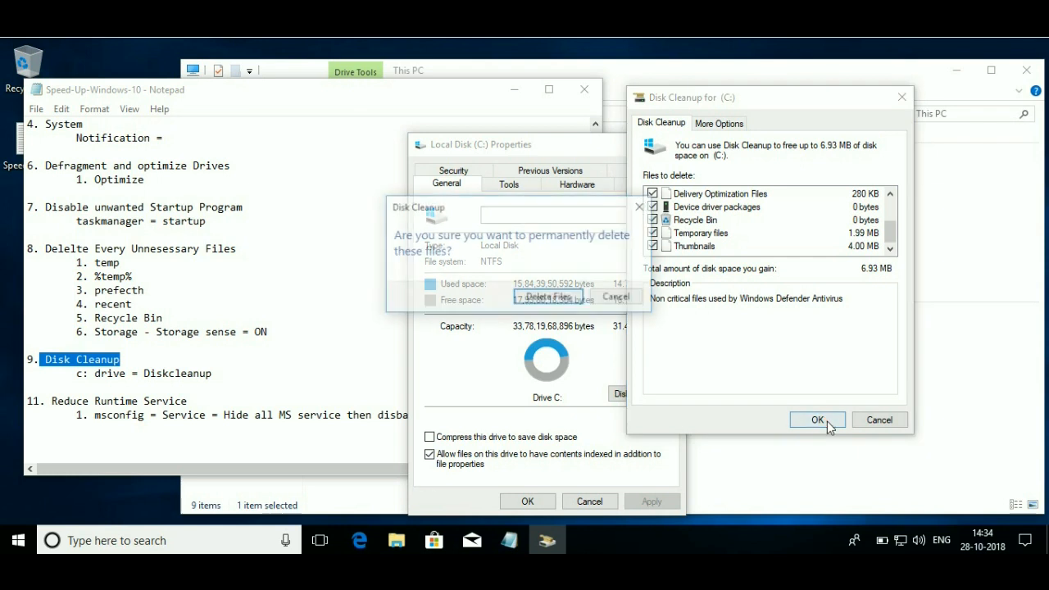
{"action": "left_click", "coordinate": [572, 300]}
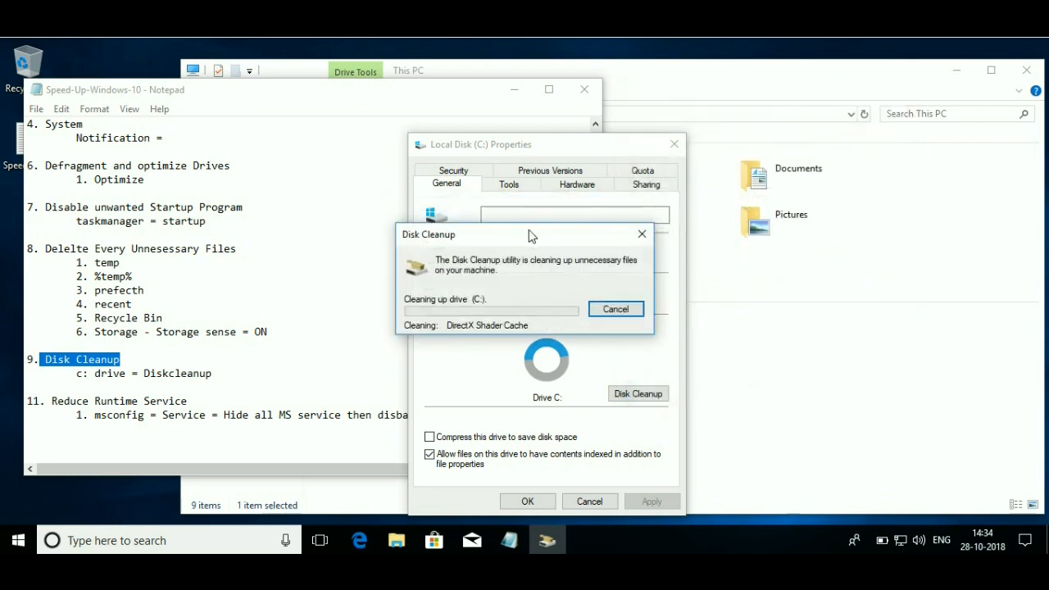
{"action": "left_click_drag", "start_coordinate": [529, 236], "coordinate": [799, 136]}
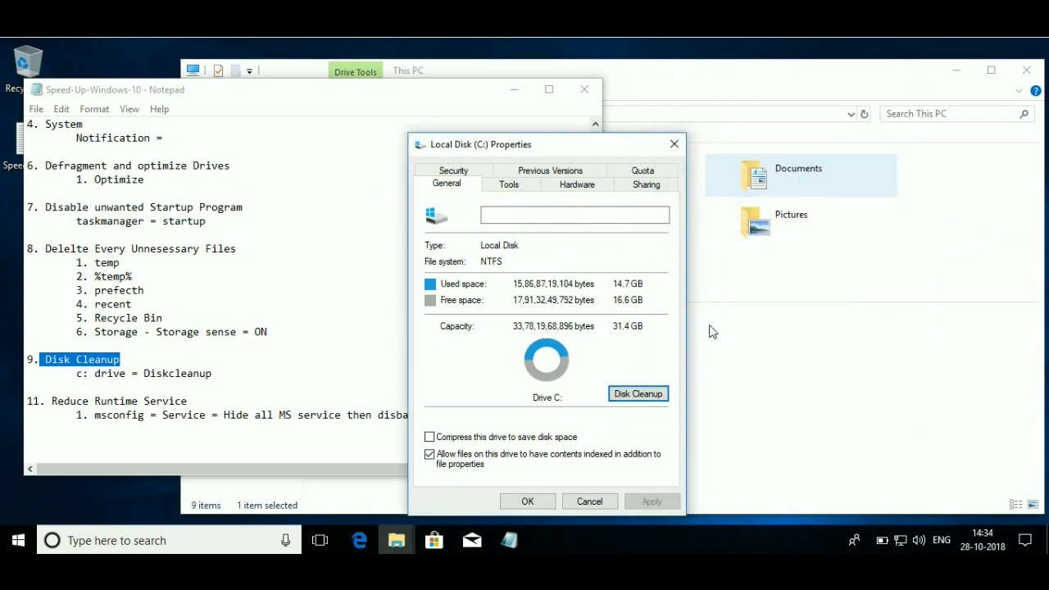
{"action": "left_click", "coordinate": [531, 501]}
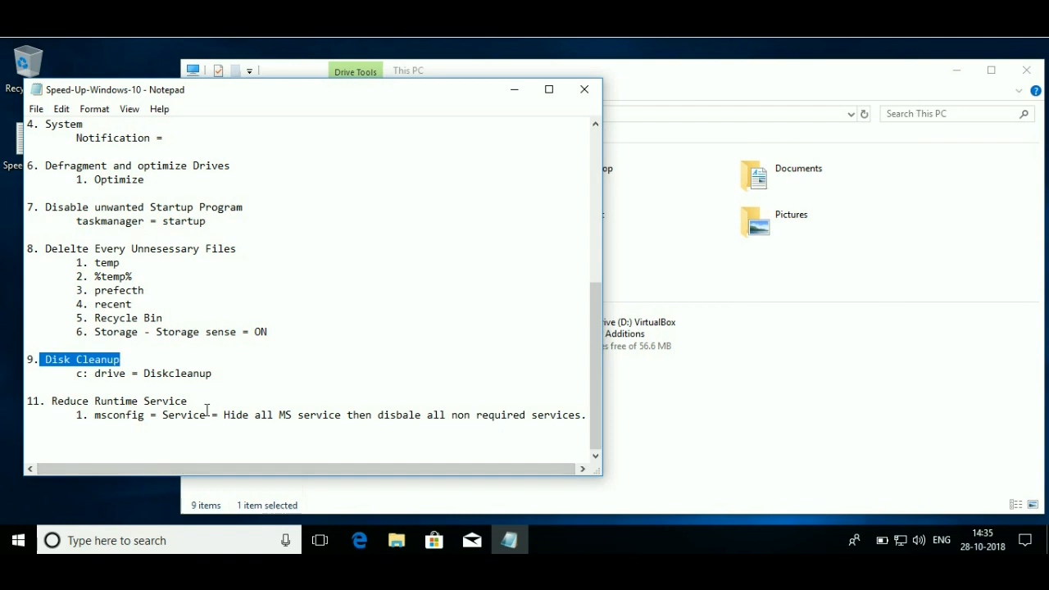
Launch System Configuration by running the command msconfig, correcting the misspelled command name.
{"action": "left_click", "coordinate": [128, 543]}
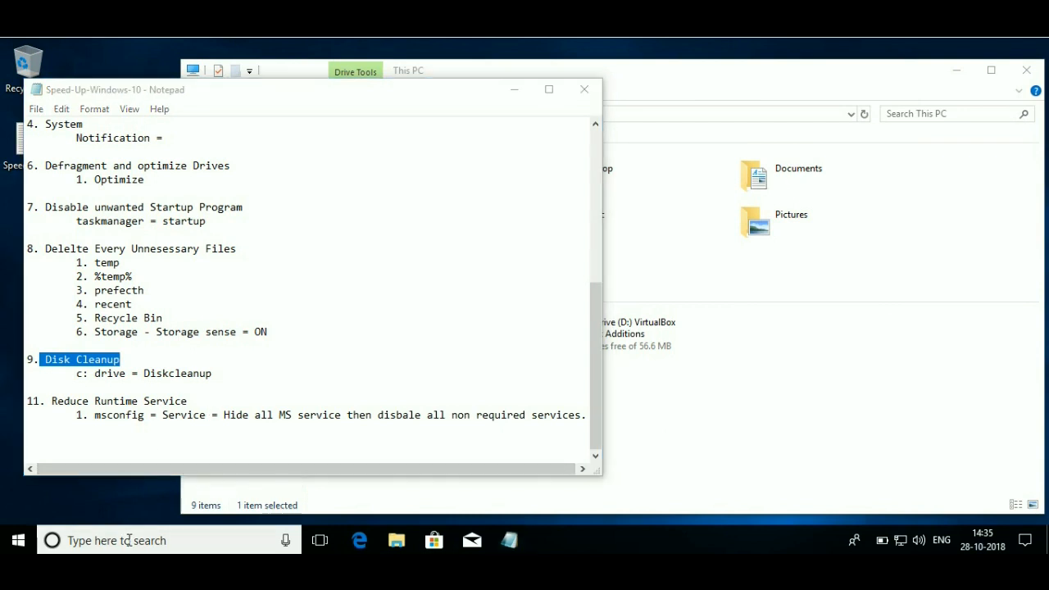
{"action": "key", "text": "super+r"}
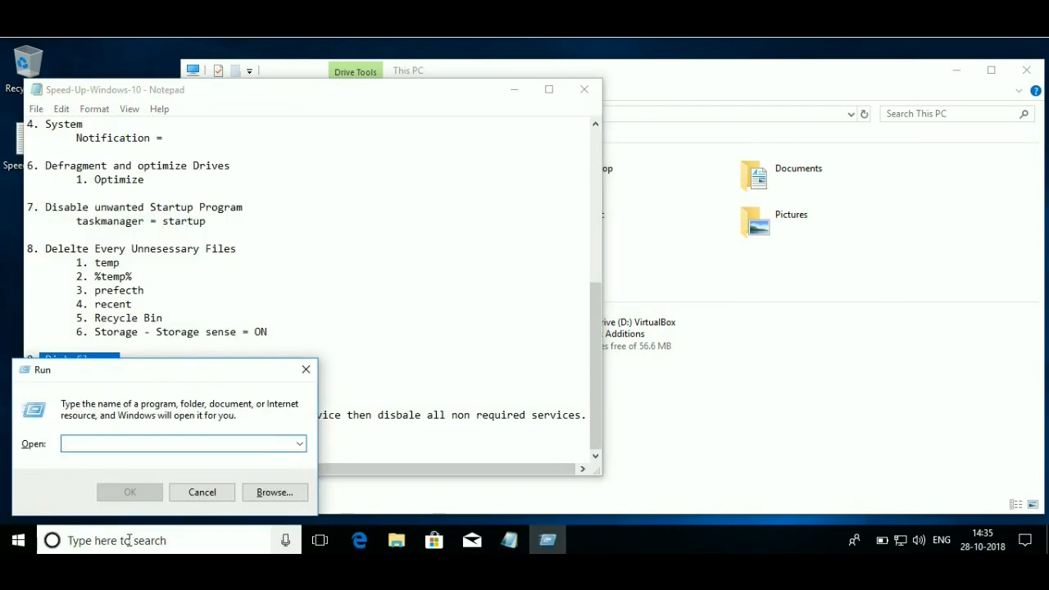
{"action": "type", "text": "ms"}
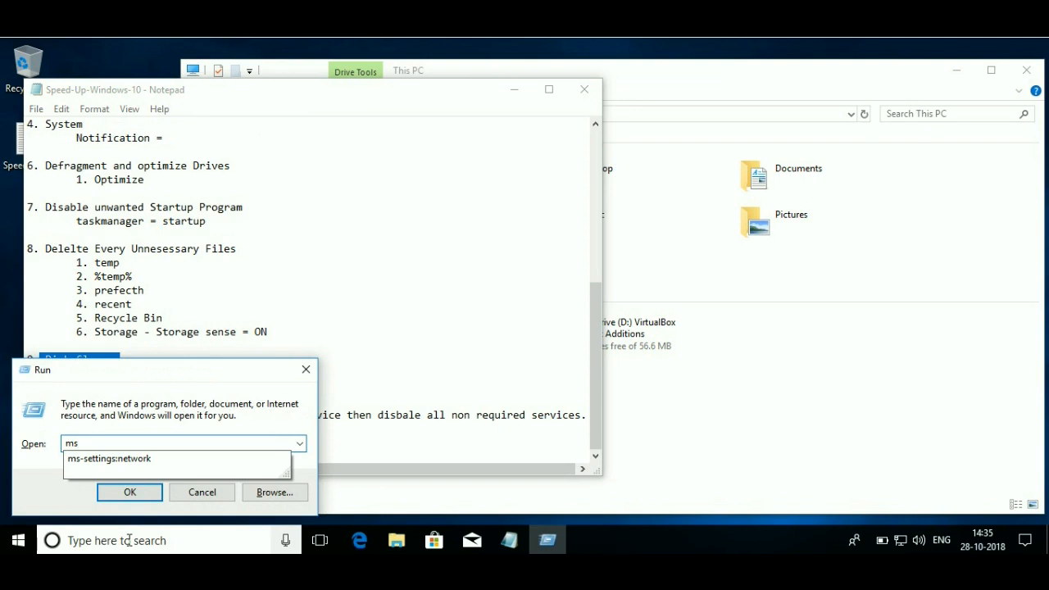
{"action": "type", "text": "conig"}
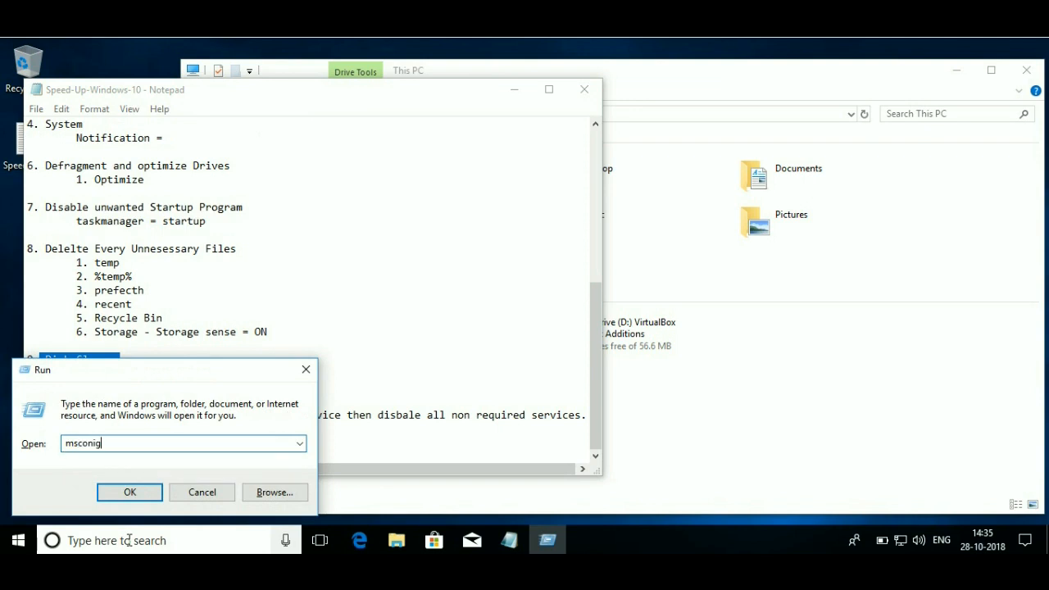
{"action": "key", "text": "Return"}
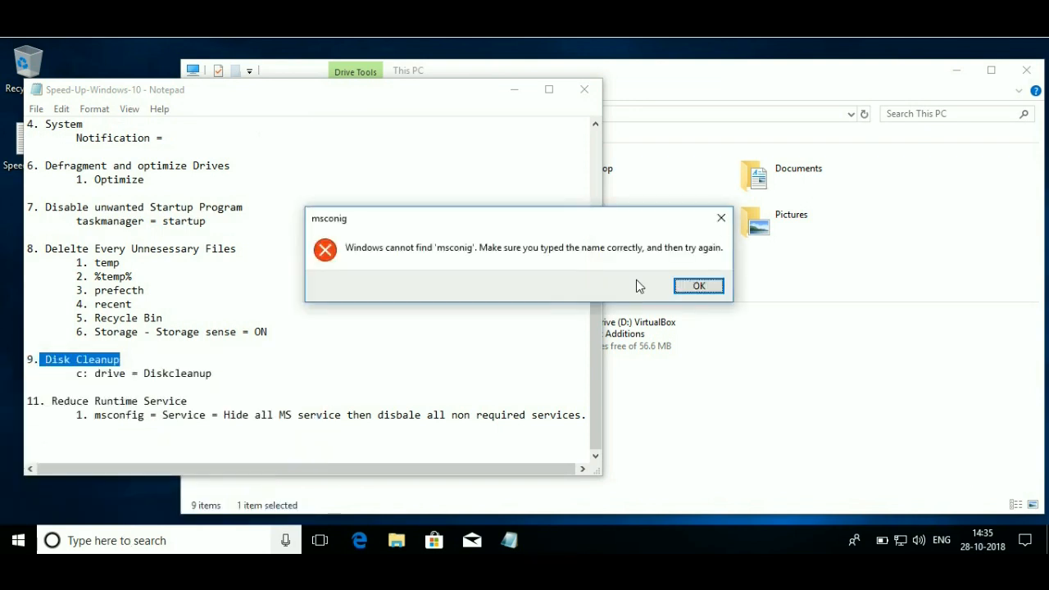
{"action": "left_click", "coordinate": [699, 286]}
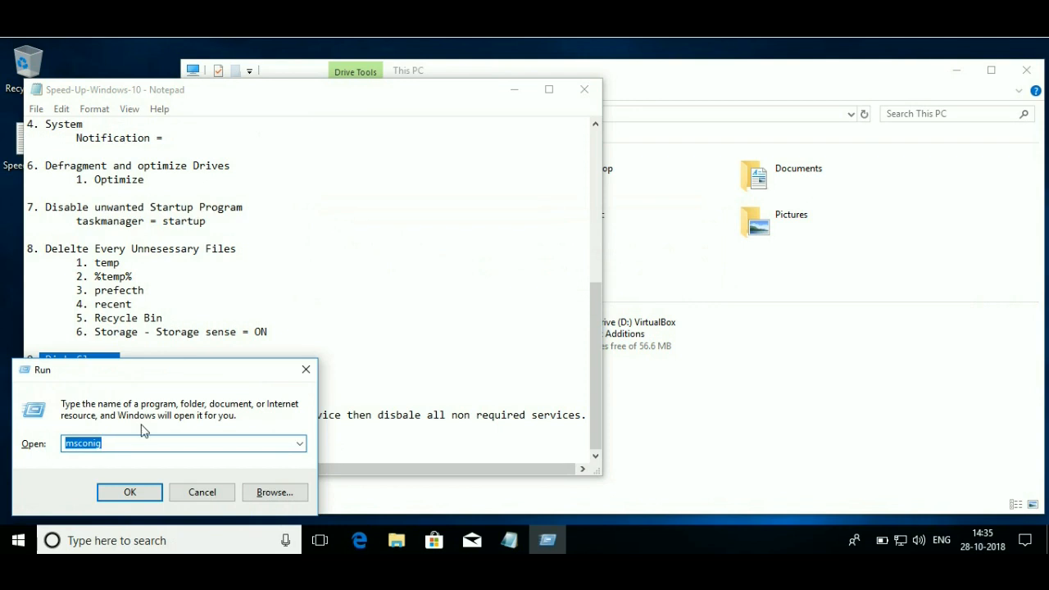
{"action": "left_click", "coordinate": [127, 442]}
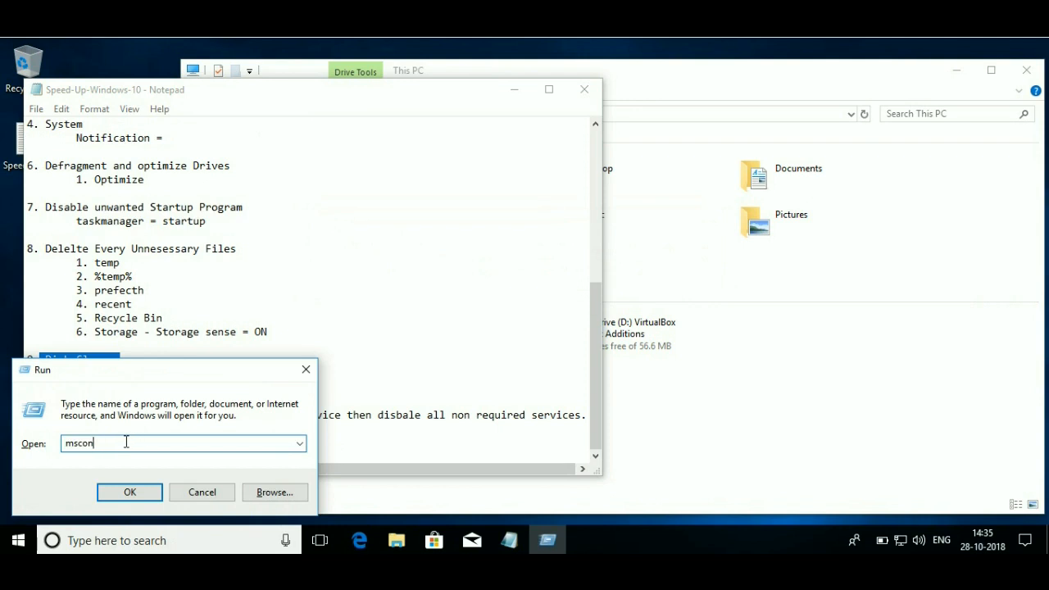
{"action": "double_click", "coordinate": [127, 442]}
{"action": "key", "text": "Return"}
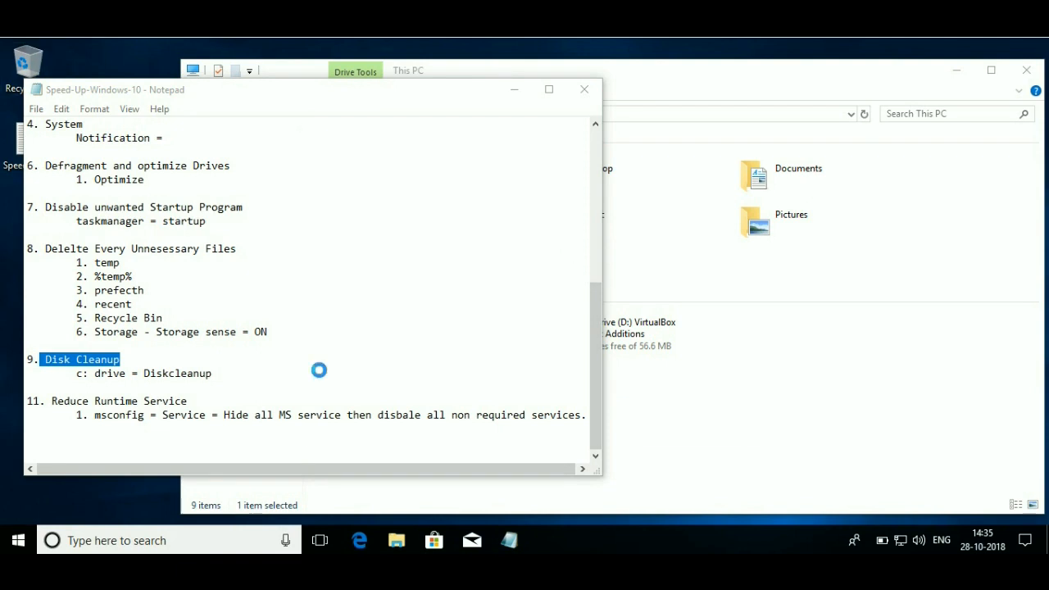
Hide all Microsoft services in the System Configuration services list to review the remaining ones, and accept the configuration.
{"action": "left_click", "coordinate": [398, 170]}
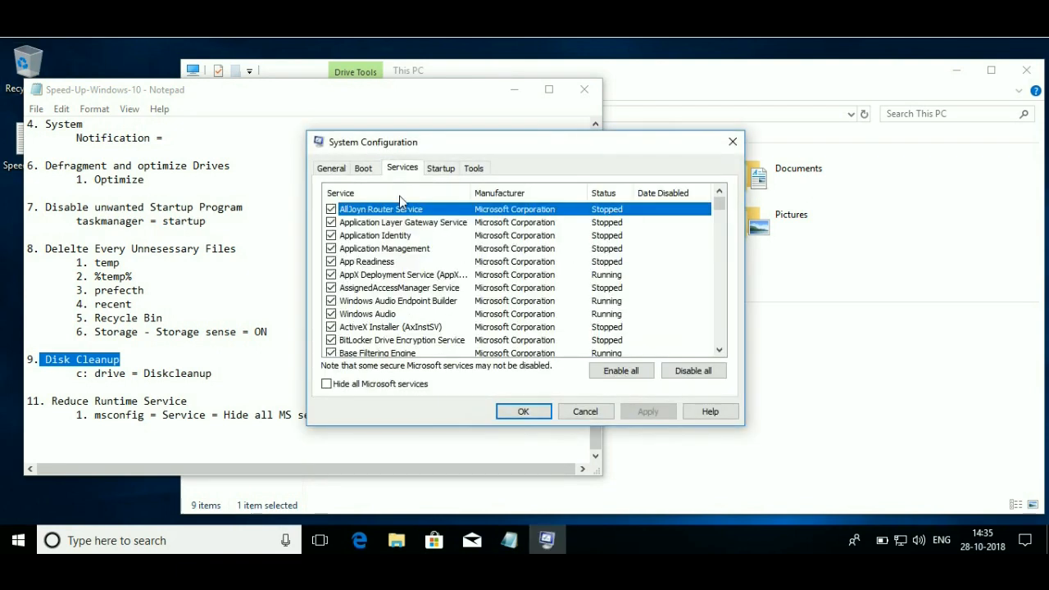
{"action": "left_click_drag", "start_coordinate": [575, 142], "coordinate": [687, 72]}
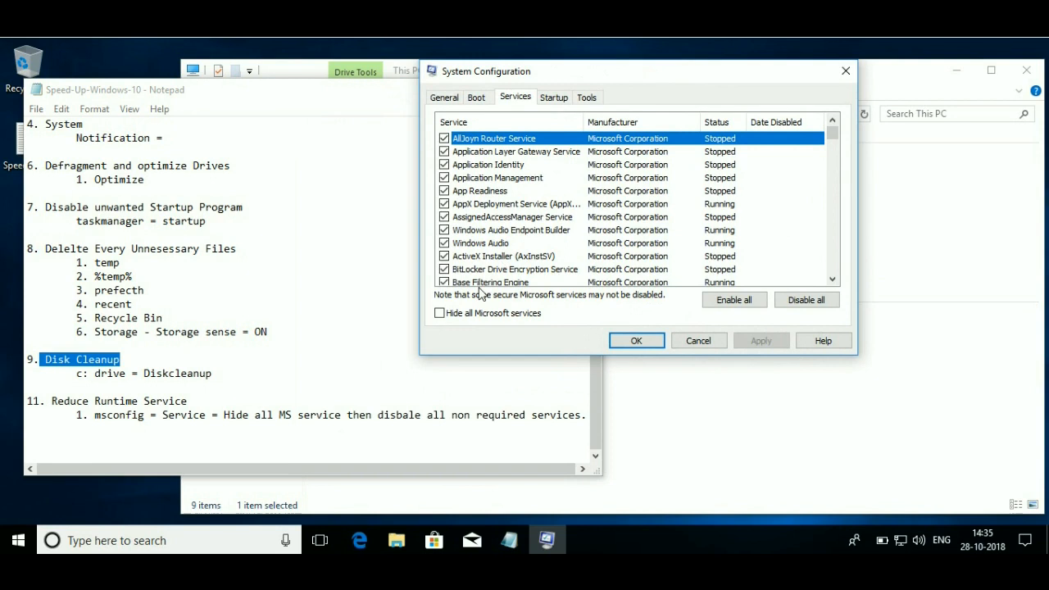
{"action": "left_click", "coordinate": [440, 314]}
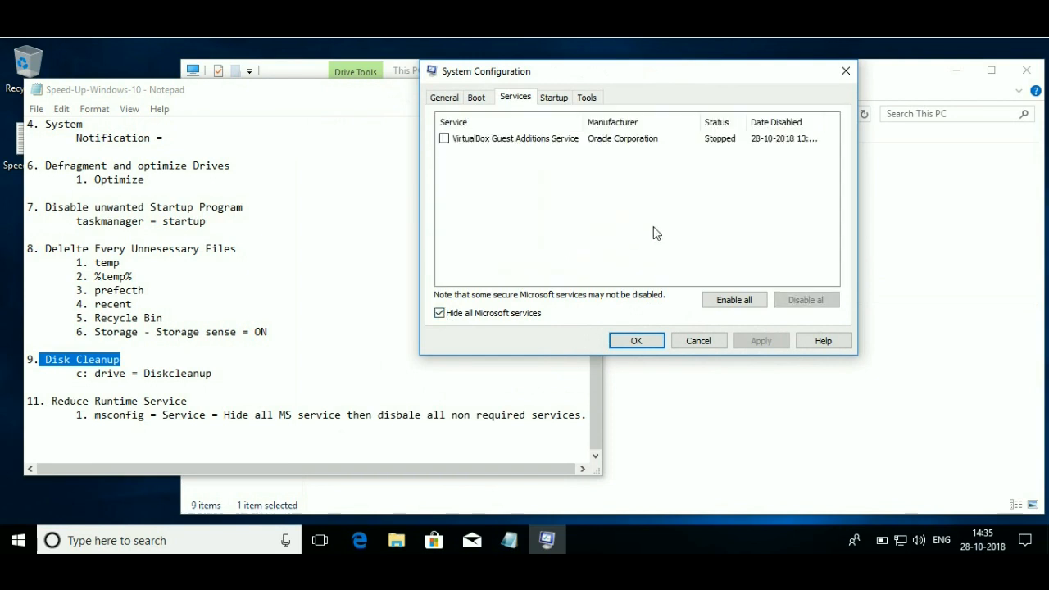
{"action": "left_click_drag", "start_coordinate": [665, 73], "coordinate": [733, 100]}
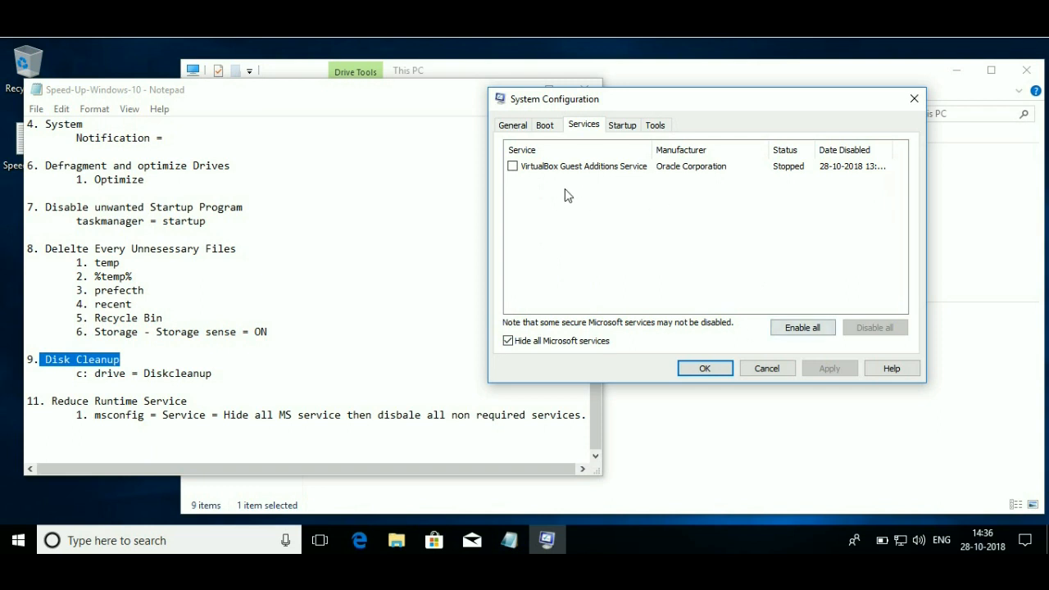
{"action": "left_click", "coordinate": [707, 369]}
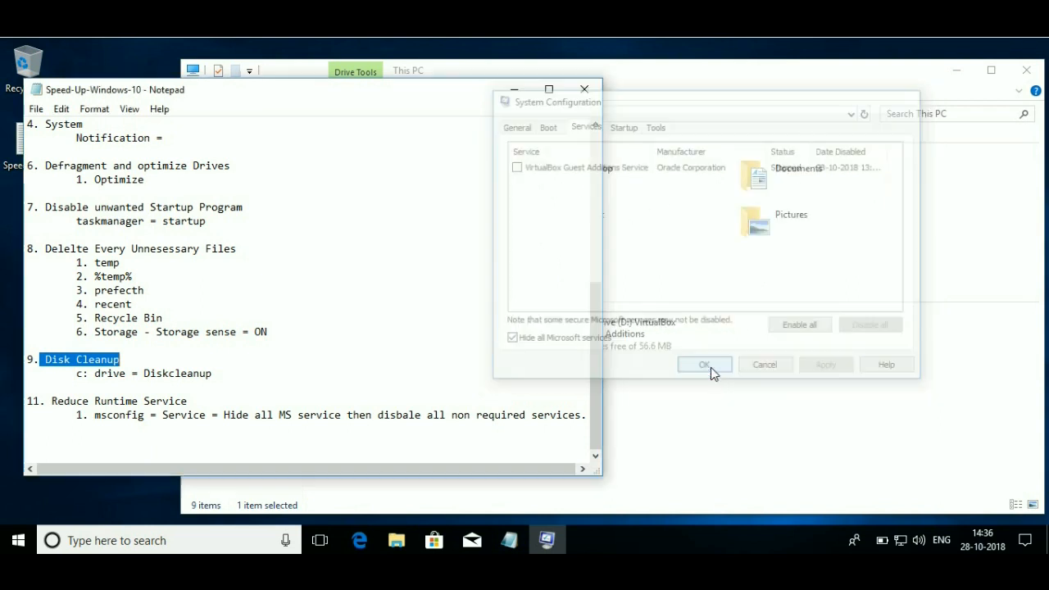
Close the Speed-Up-Windows-10 checklist and the This PC window, and restart the computer.
{"action": "left_click", "coordinate": [597, 94]}
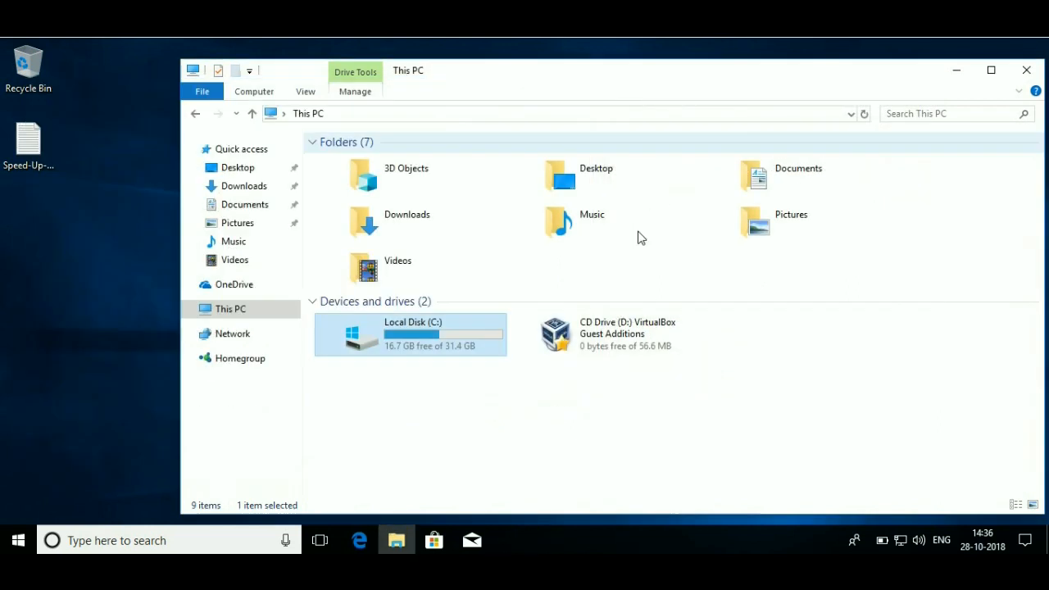
{"action": "left_click", "coordinate": [1025, 72]}
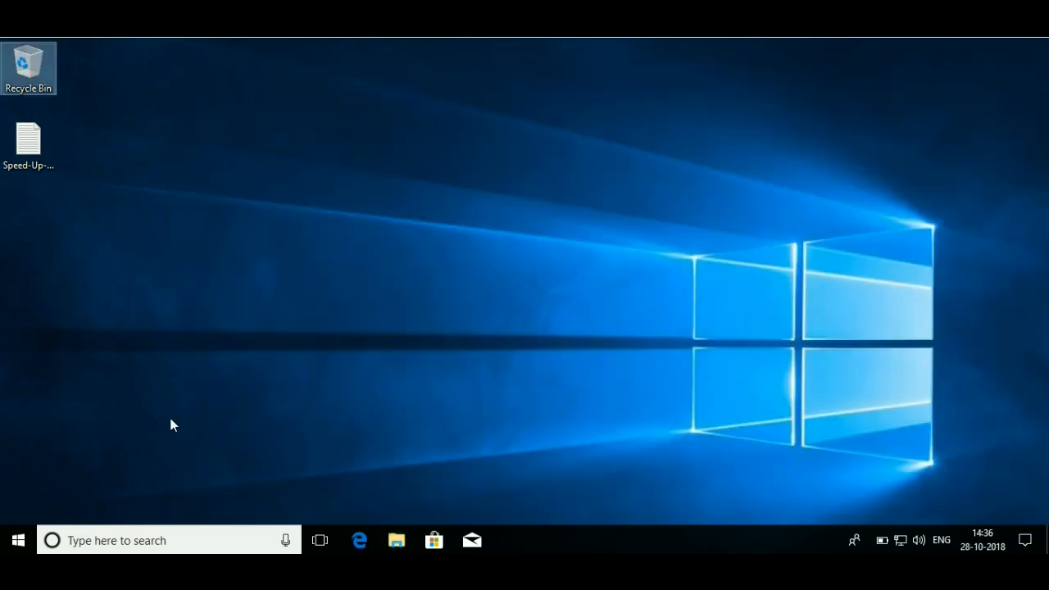
{"action": "left_click", "coordinate": [18, 540]}
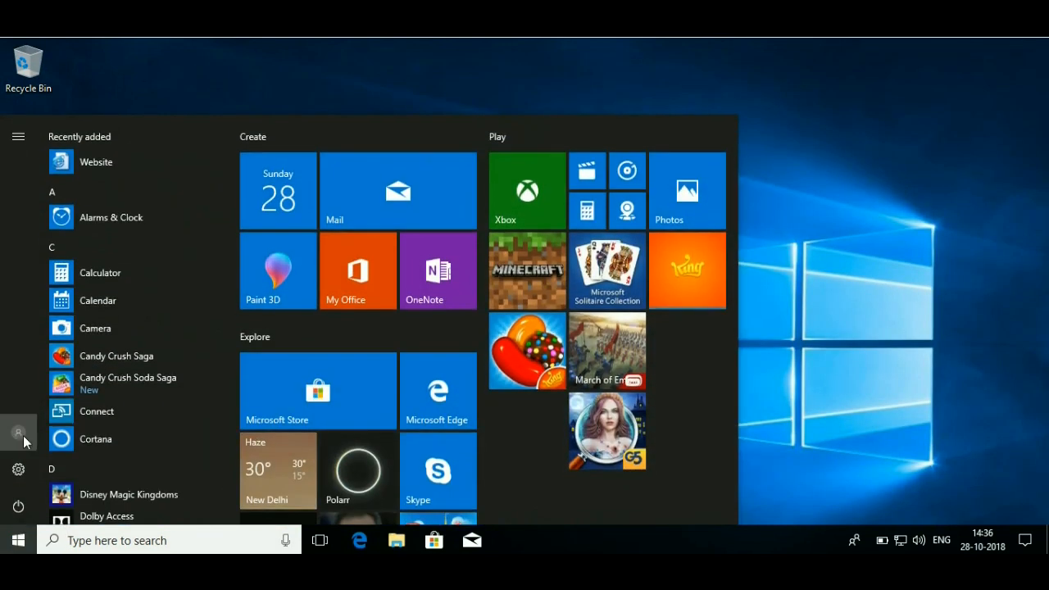
{"action": "left_click", "coordinate": [23, 436]}
{"action": "left_click", "coordinate": [20, 509]}
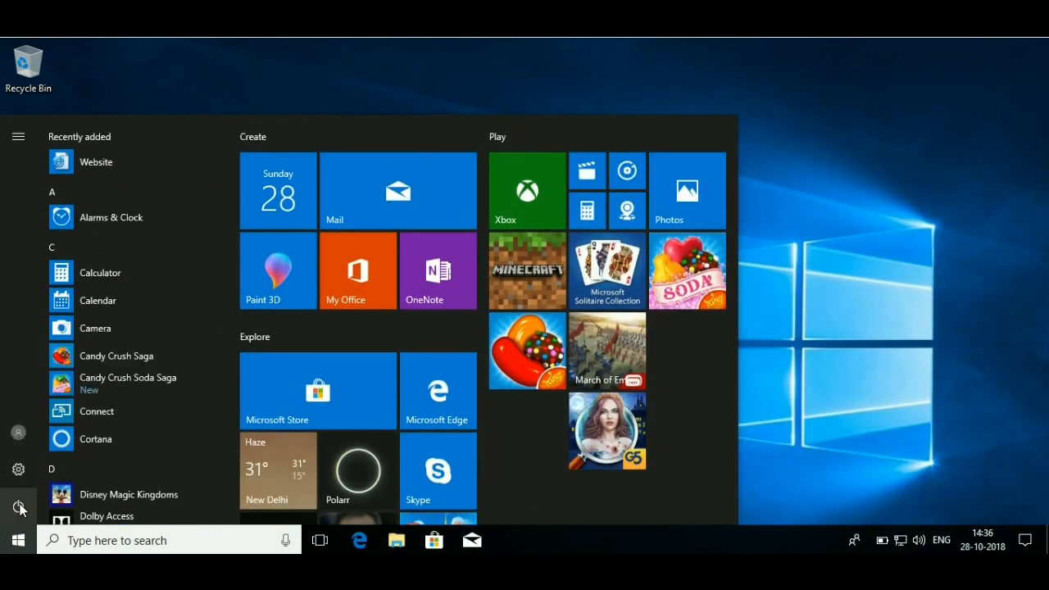
{"action": "left_click", "coordinate": [19, 508]}
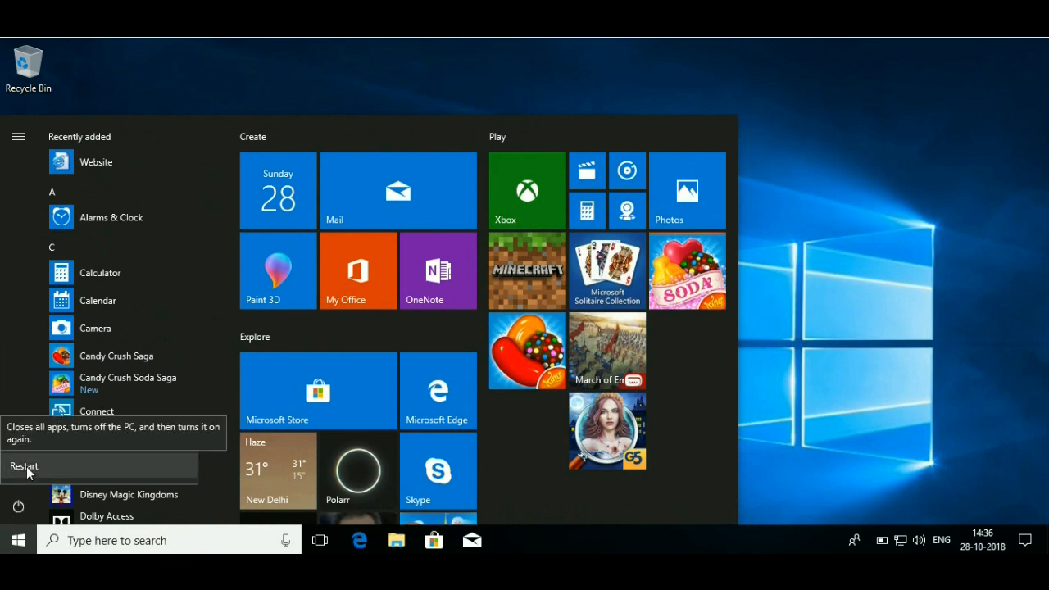
{"action": "left_click", "coordinate": [28, 473]}
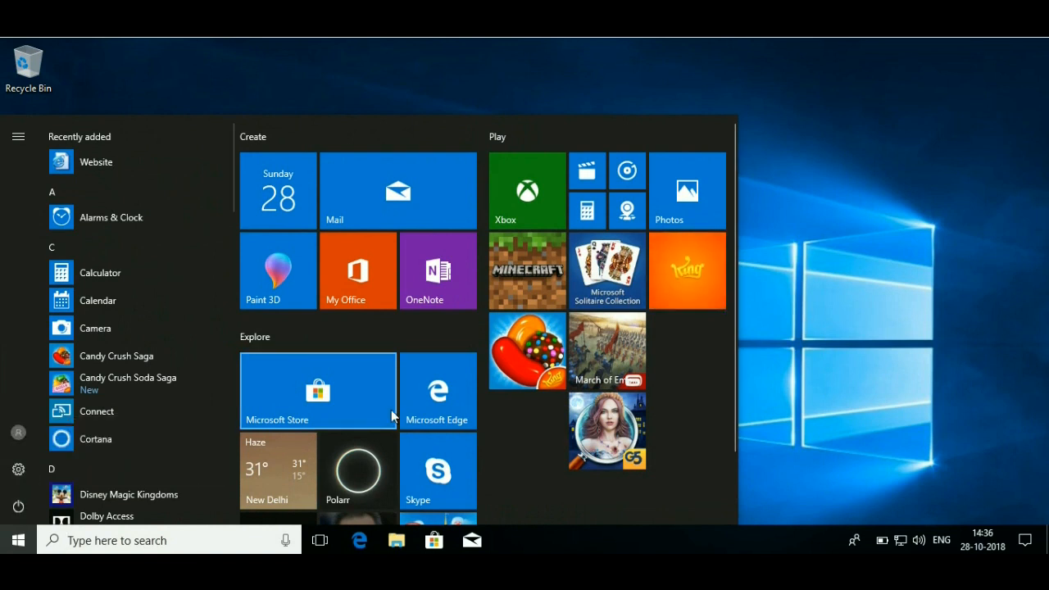